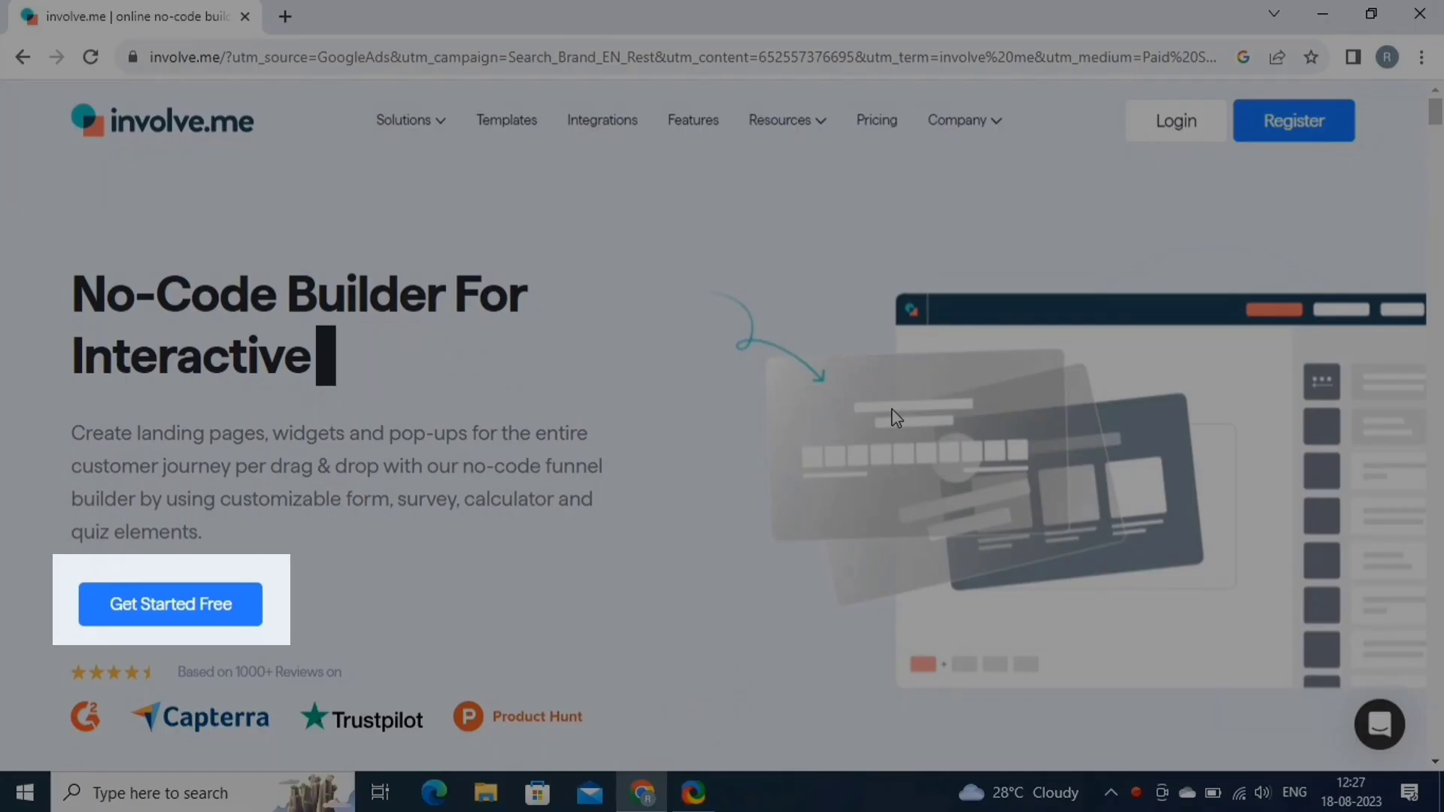
# Sign up for a free involve.me account with name, email and password.
pyautogui.click(179, 605)
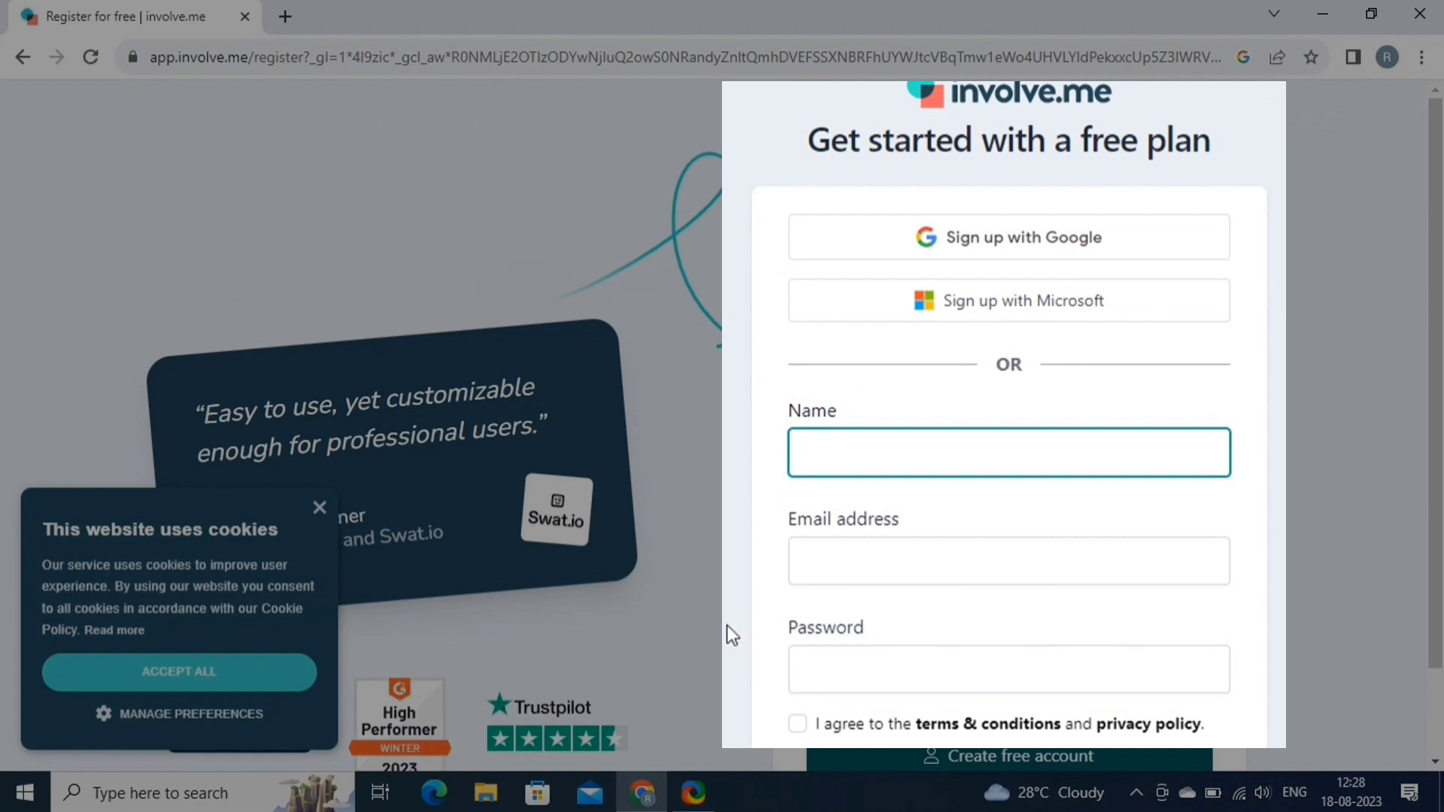
pyautogui.scroll(-2, 726, 625)
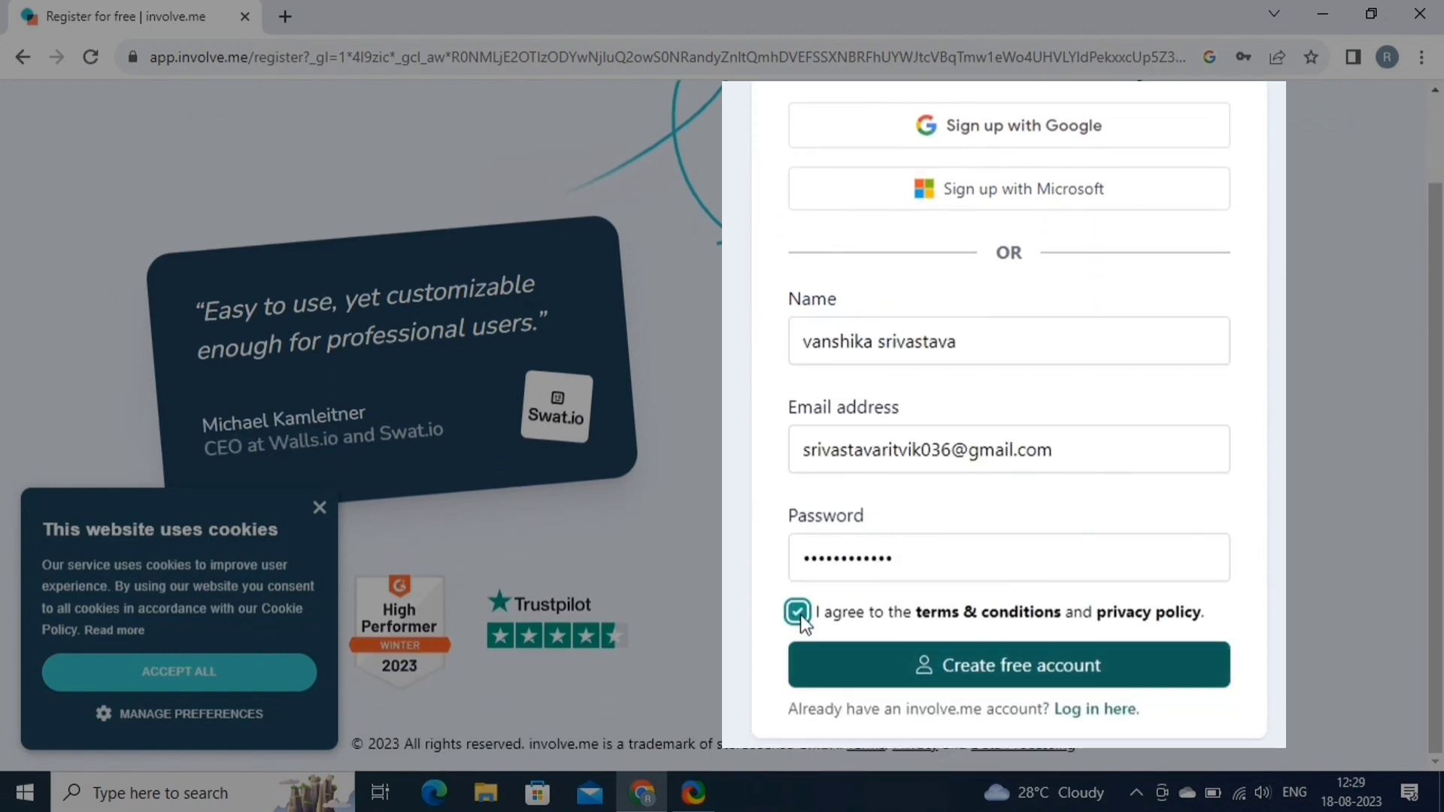
pyautogui.click(968, 677)
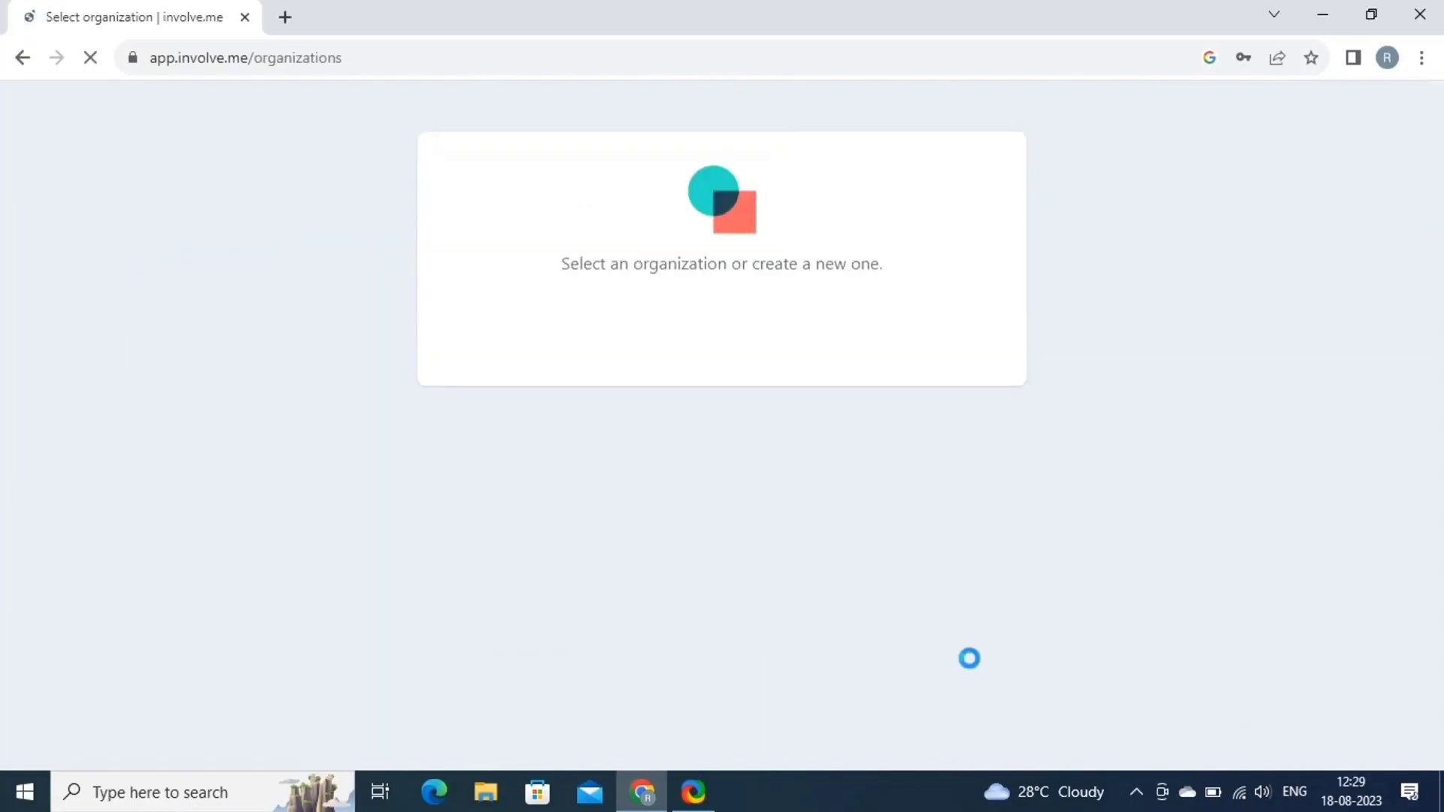
# Name the new organization 'hypnocom solutions' and save it.
pyautogui.click(458, 279)
pyautogui.write('hypn')
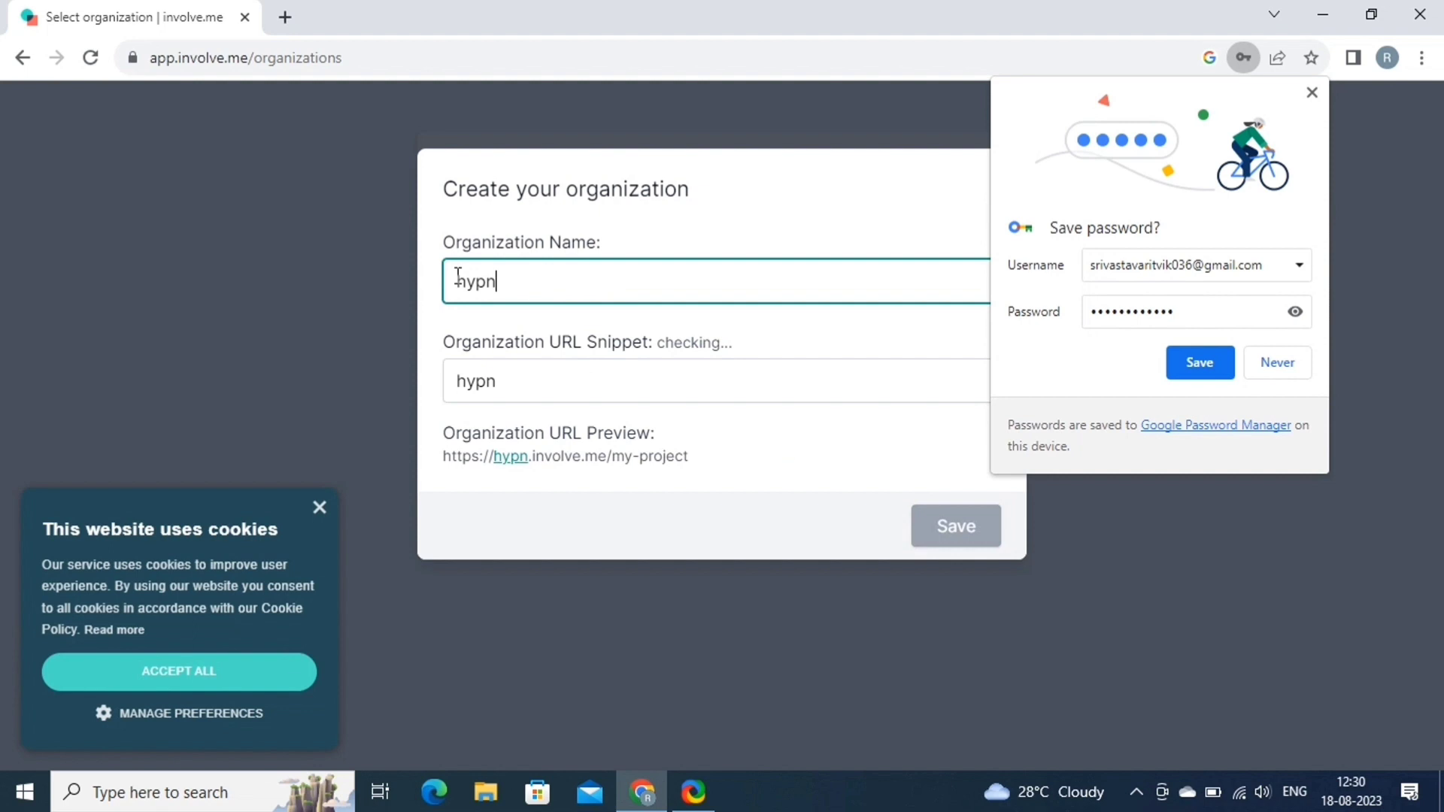
pyautogui.write('ocom ')
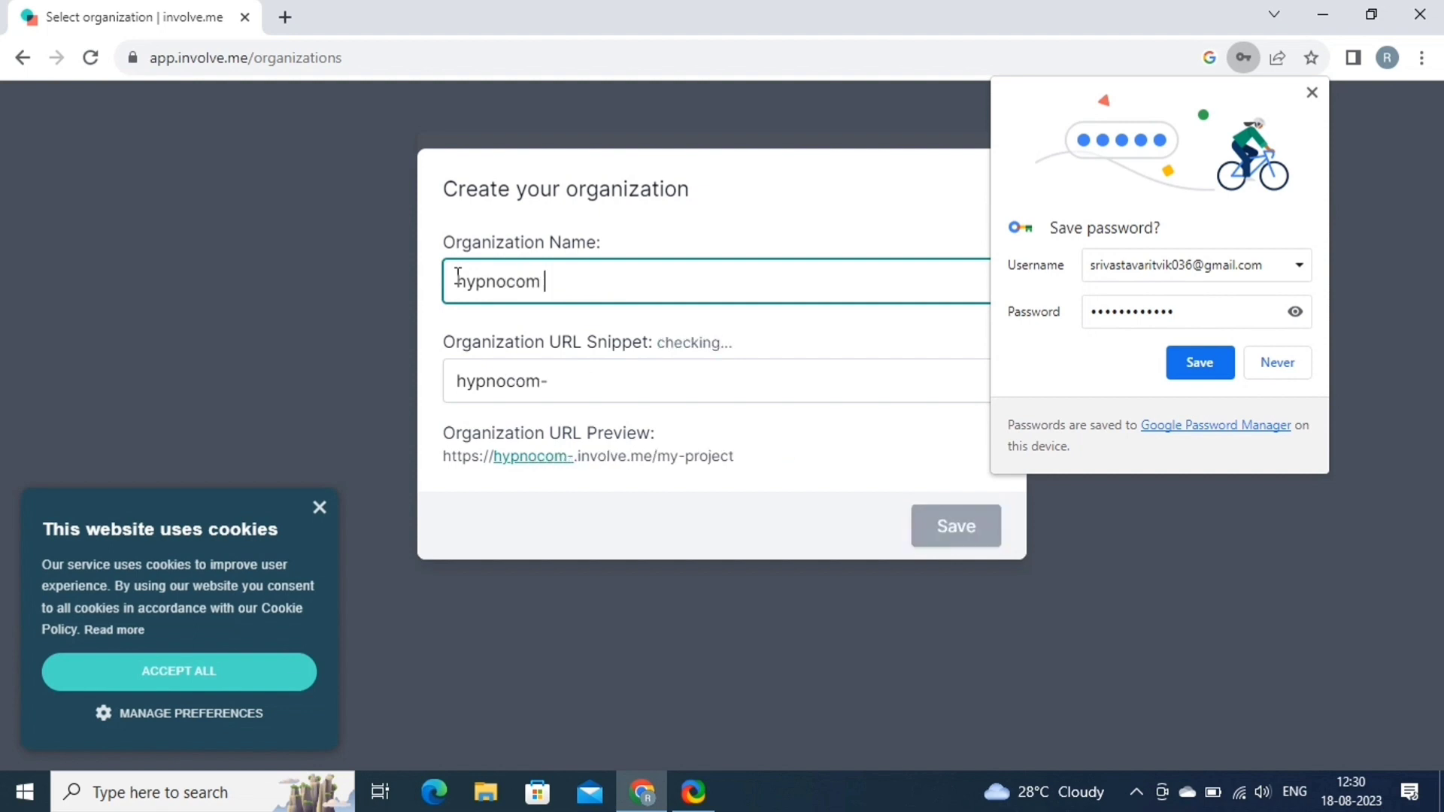
pyautogui.write('solutions')
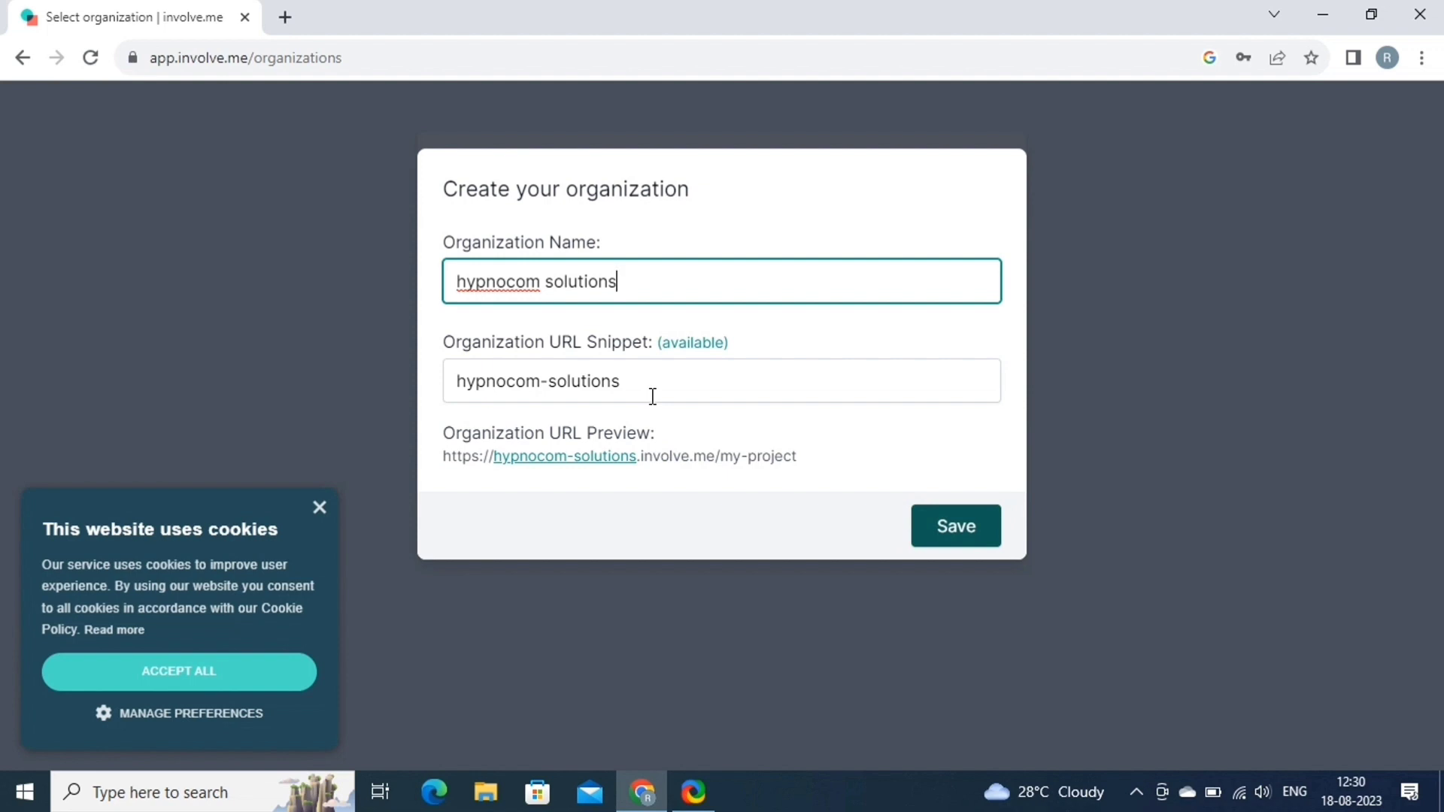
pyautogui.click(982, 539)
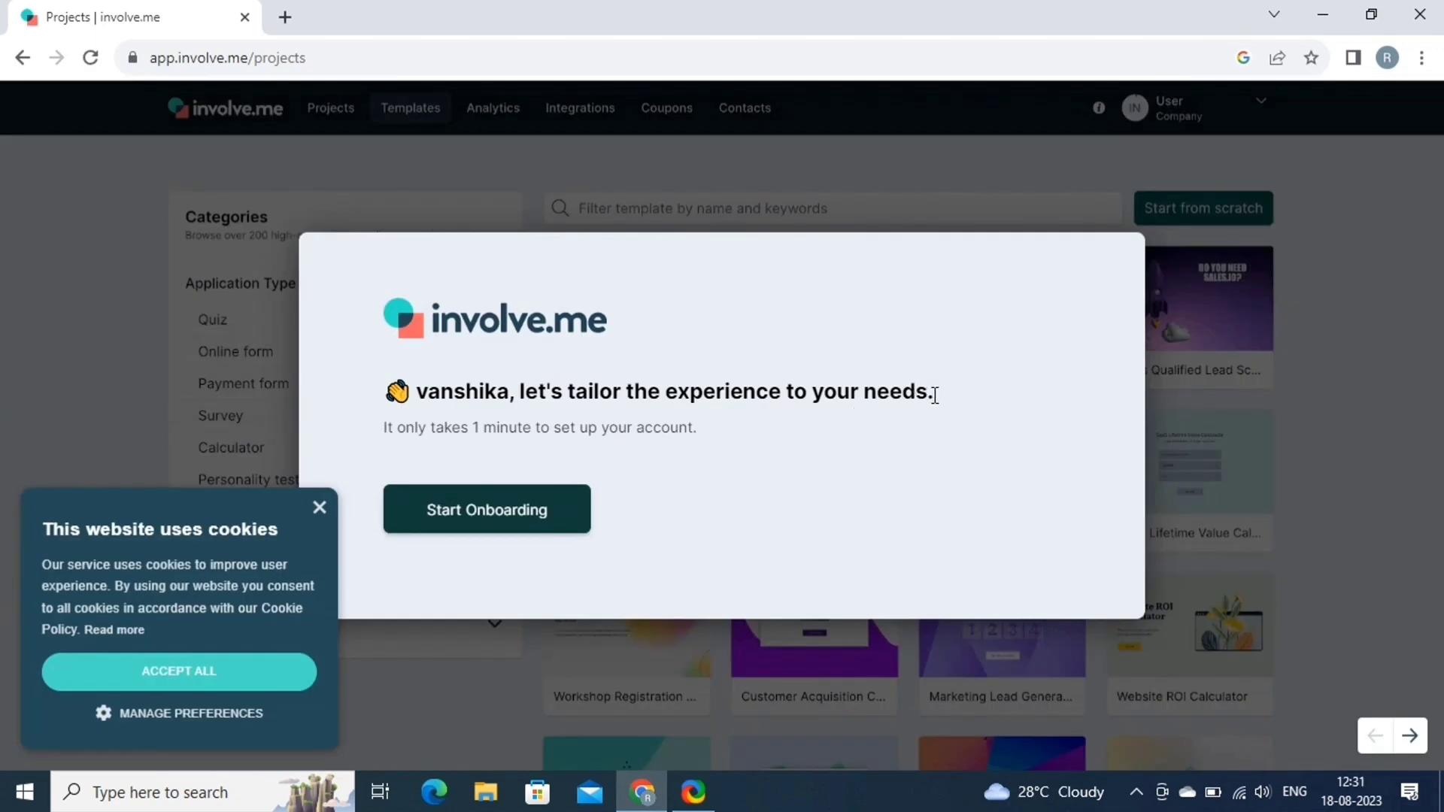
# Answer onboarding: Marketing Agencies industry, Just me company size, Increase User Engagement goal.
pyautogui.click(509, 514)
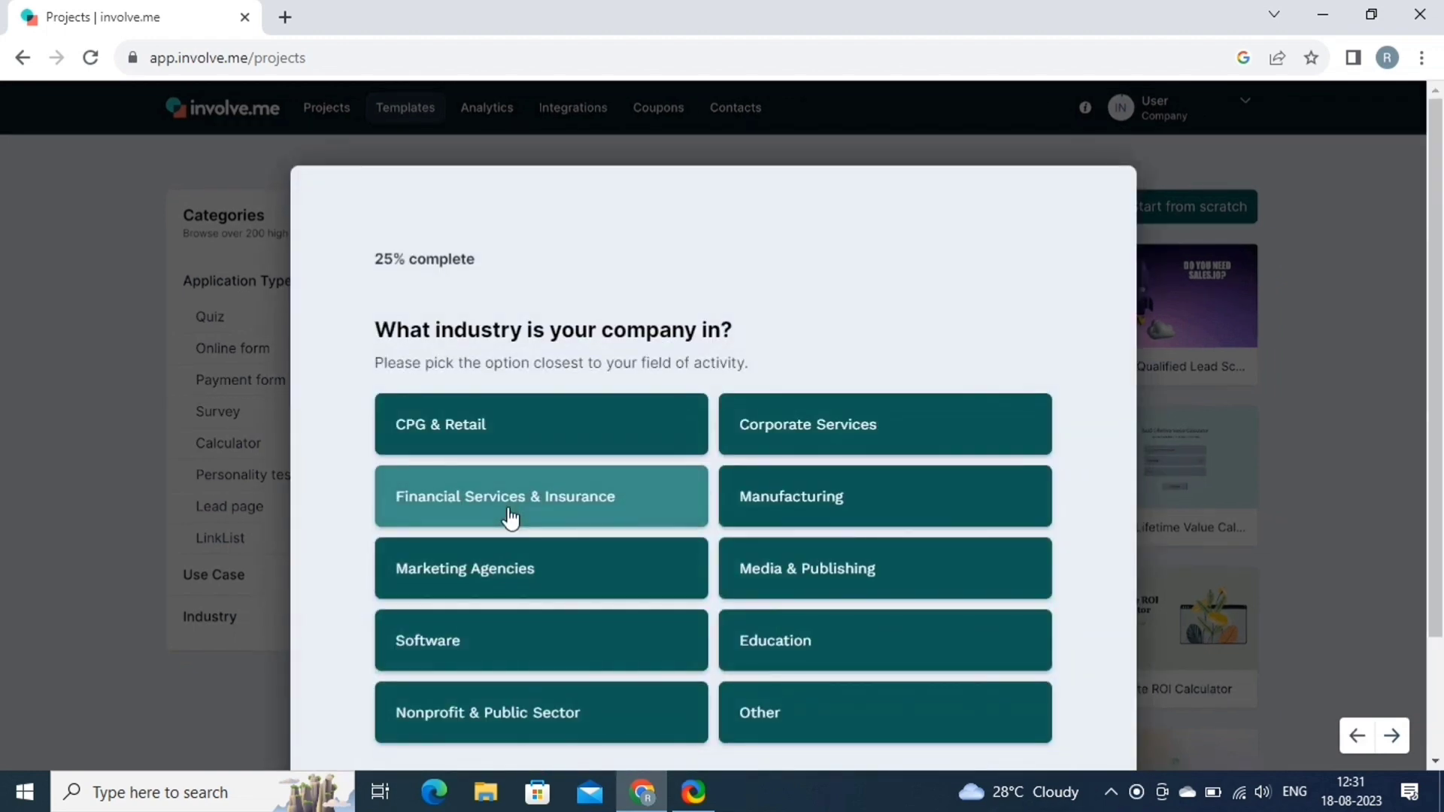
pyautogui.scroll(-2, 509, 518)
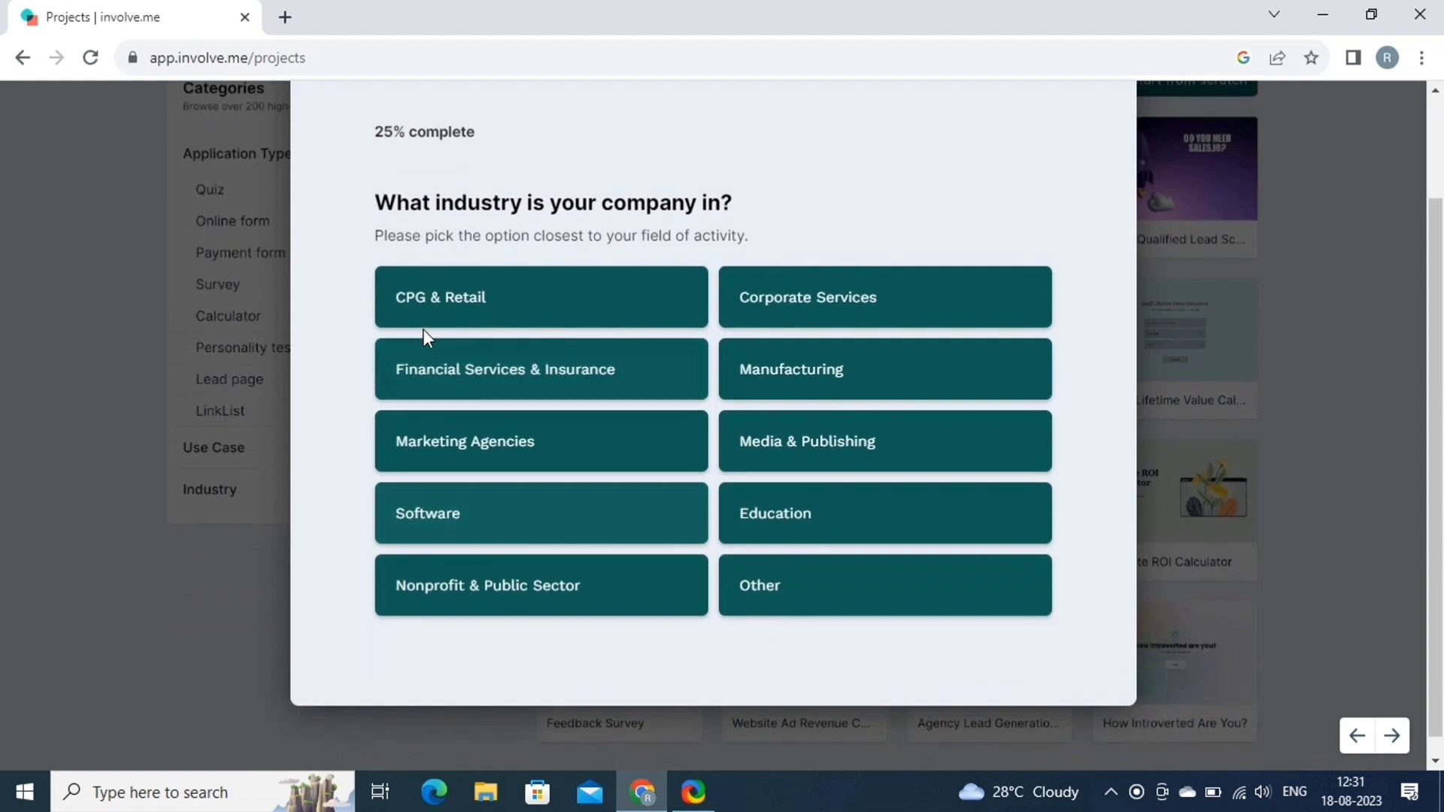
pyautogui.click(438, 444)
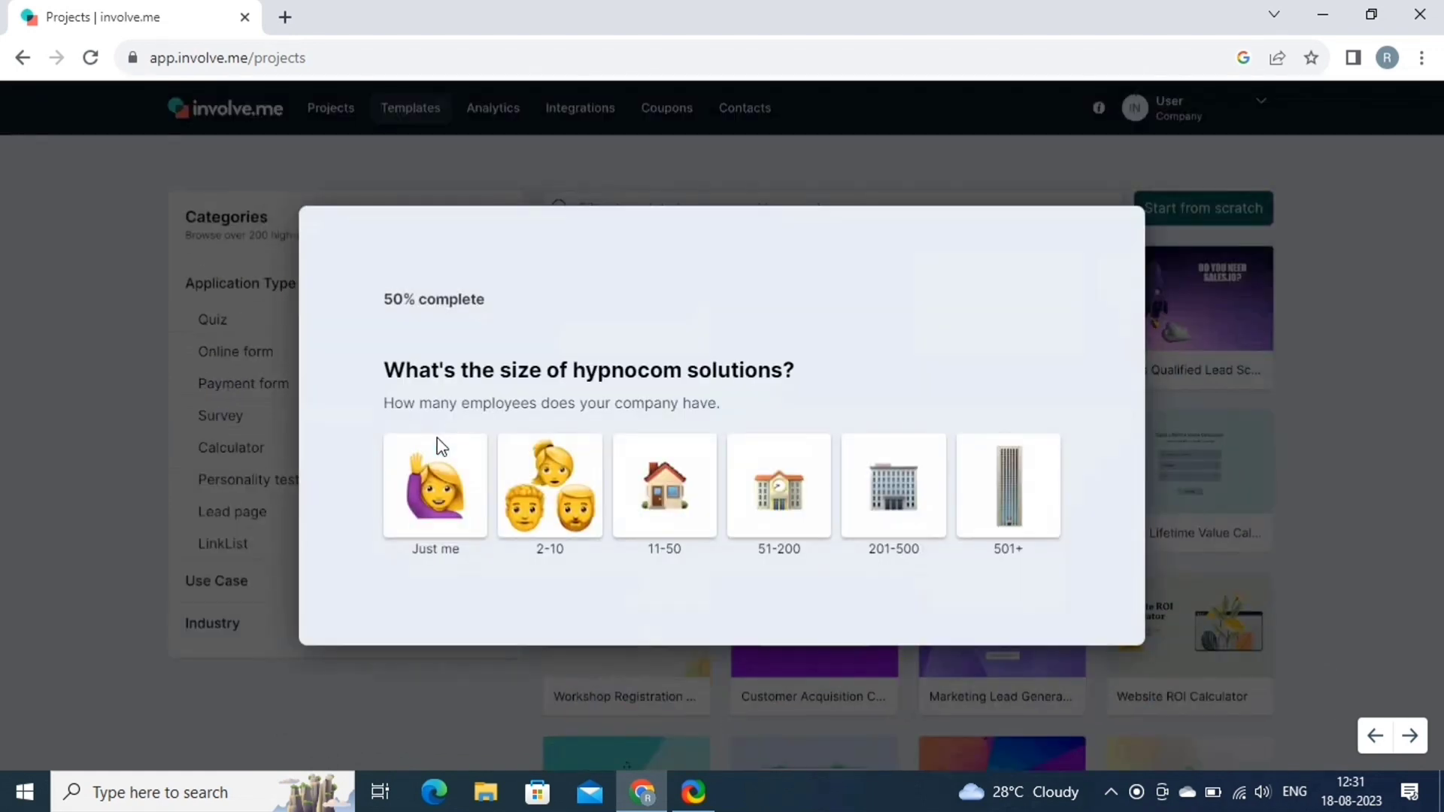
pyautogui.click(434, 519)
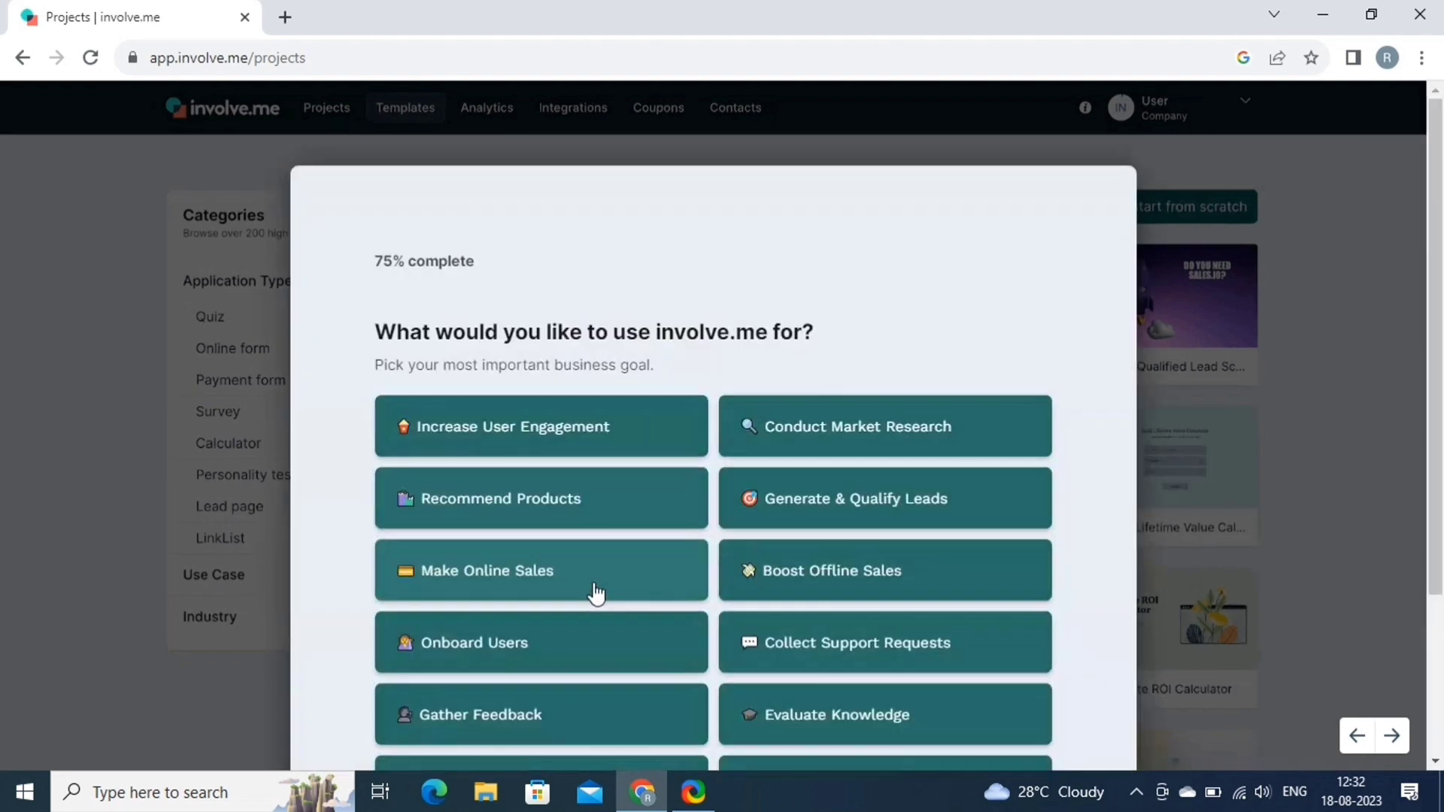
pyautogui.scroll(-2, 547, 286)
pyautogui.click(546, 277)
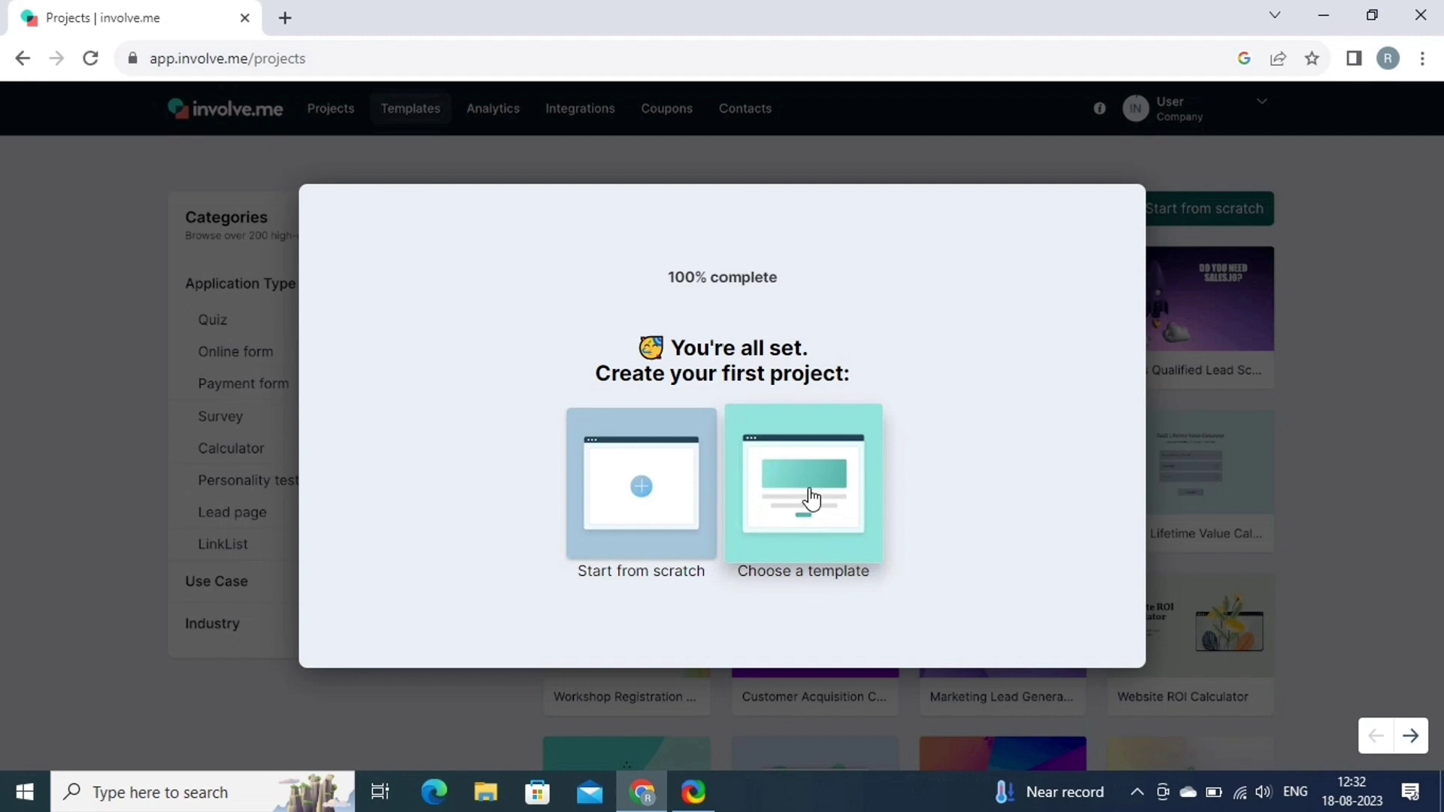
# Start the first project from a template and browse the template gallery.
pyautogui.click(809, 498)
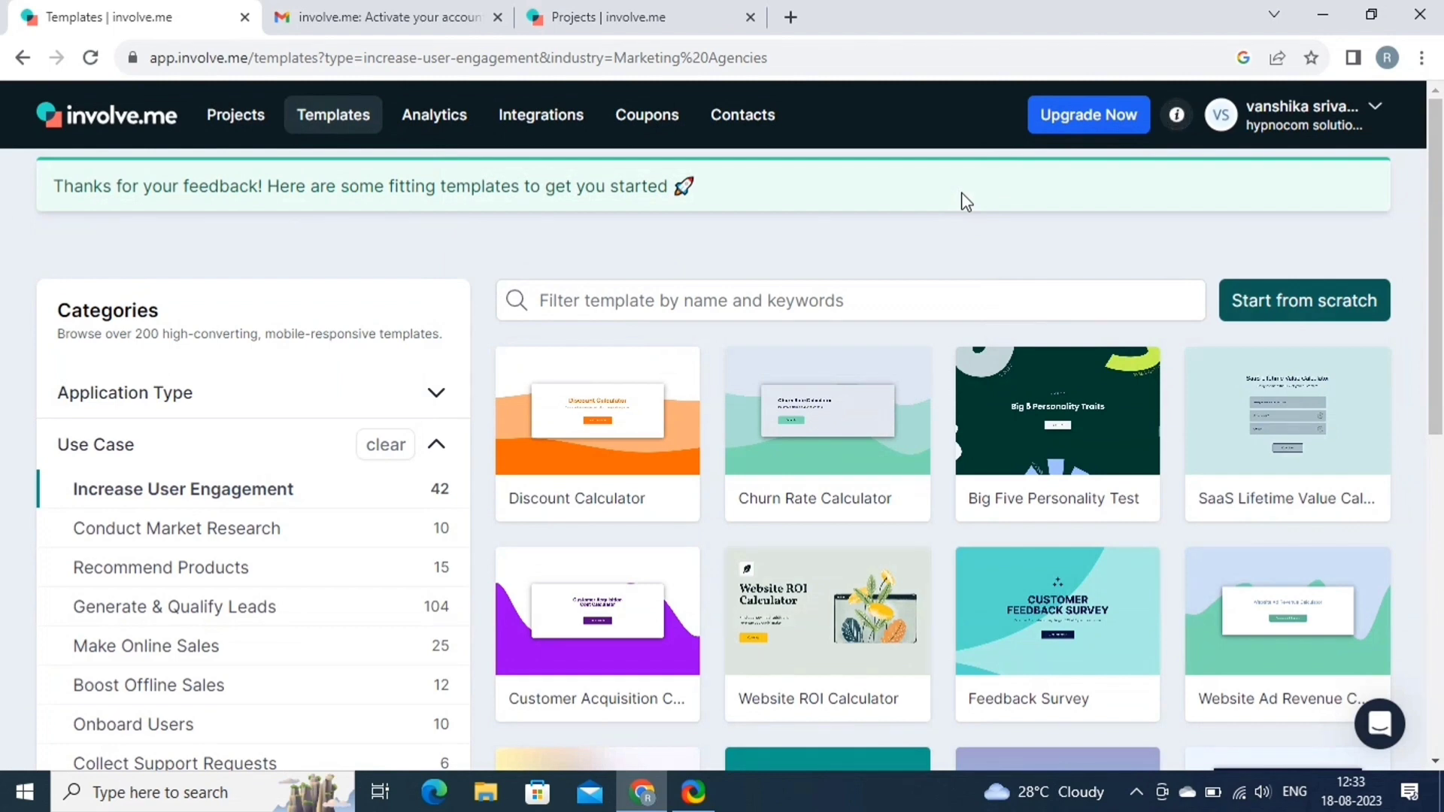
pyautogui.moveTo(574, 437)
pyautogui.scroll(-2, 179, 404)
pyautogui.scroll(-3, 183, 406)
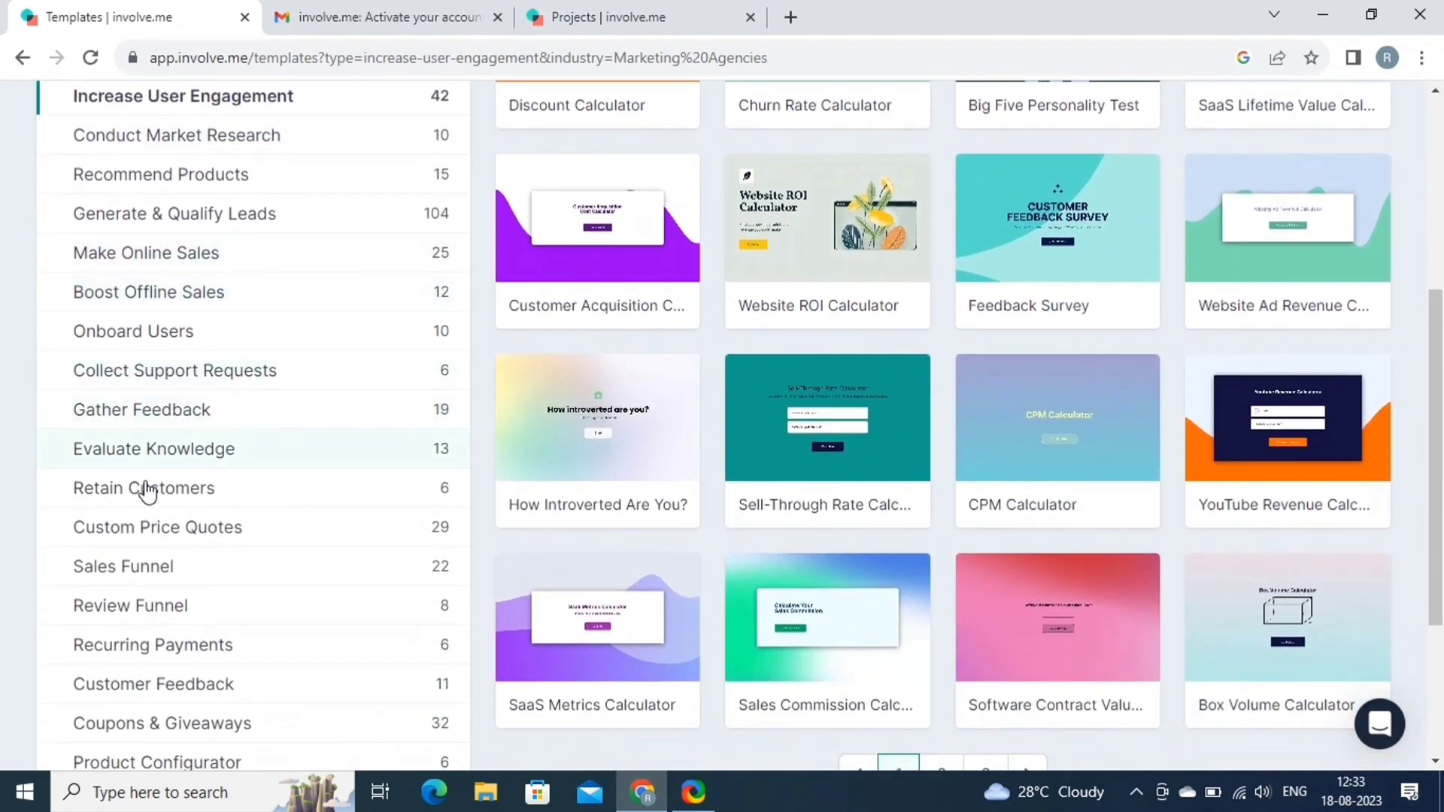
pyautogui.scroll(-2, 143, 492)
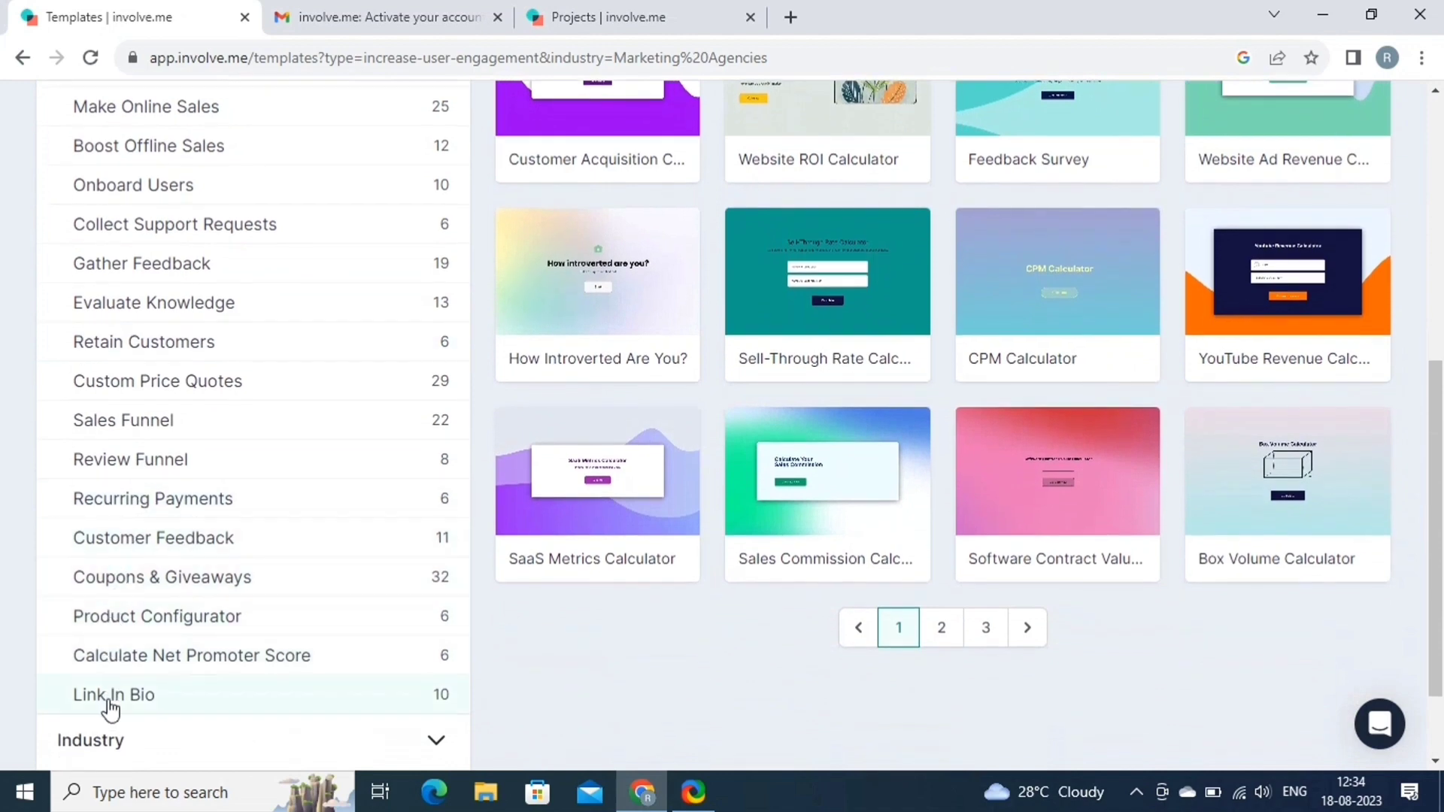
pyautogui.scroll(-2, 111, 710)
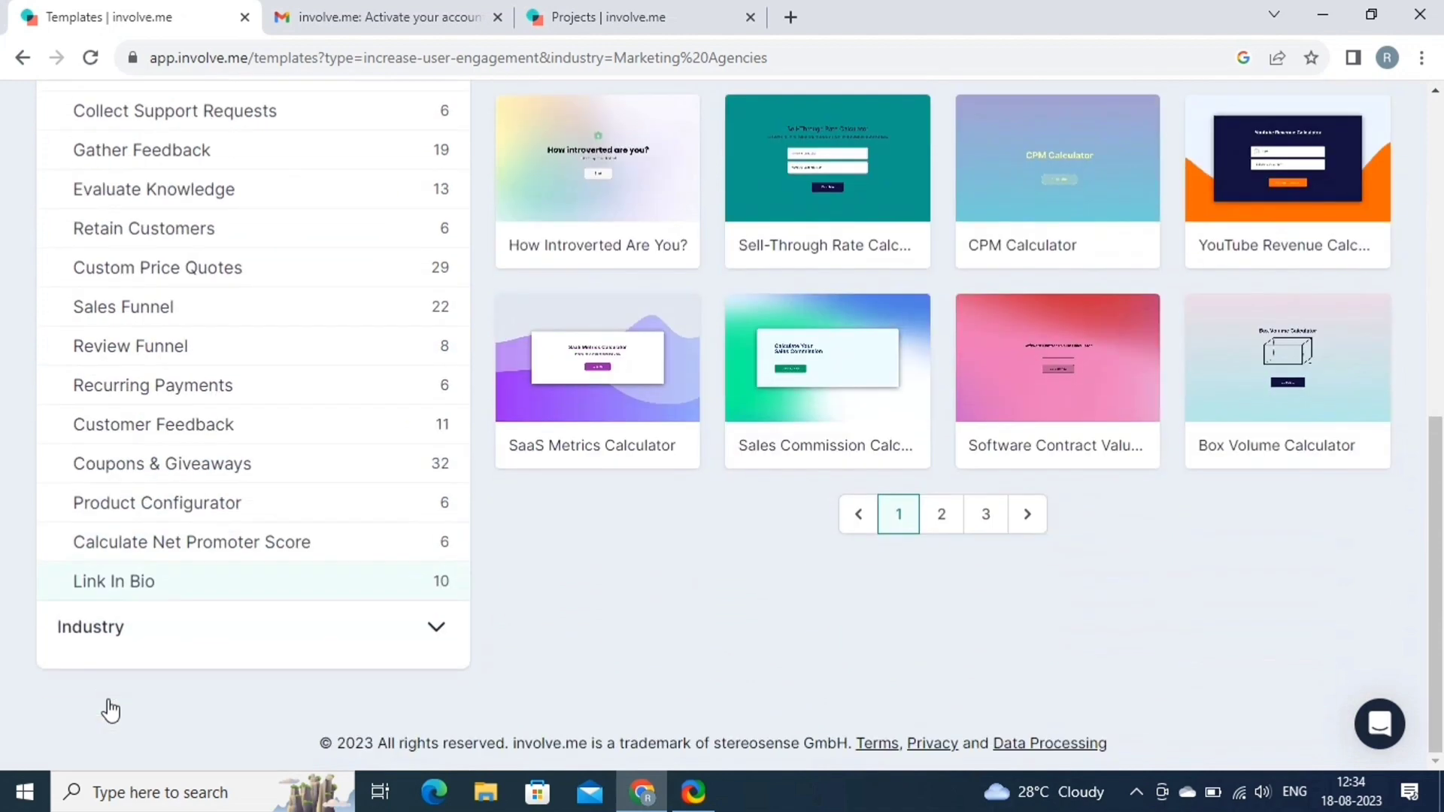
# Filter templates to Application Type > Quiz and preview the Big Five Personality Test.
pyautogui.click(184, 640)
pyautogui.click(232, 354)
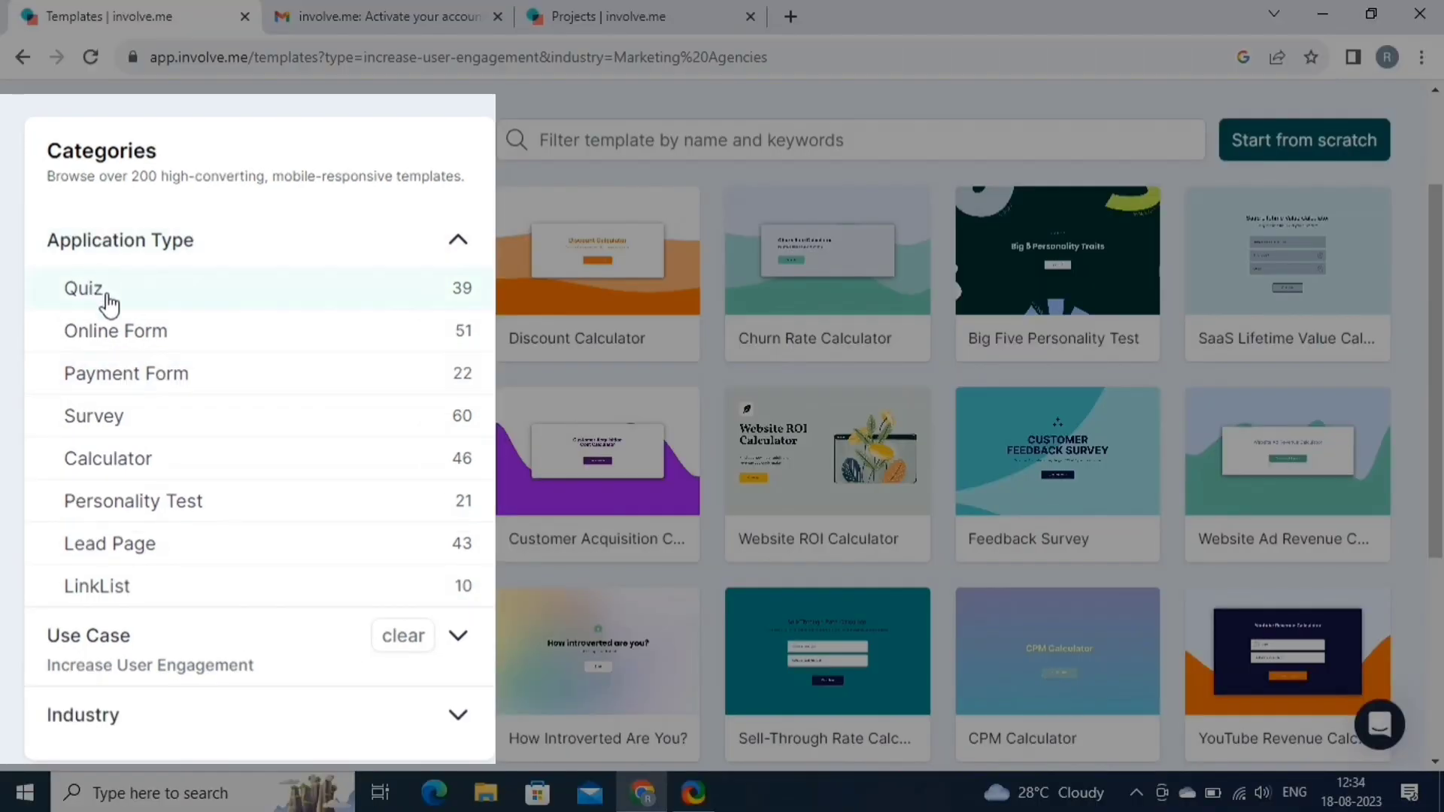
pyautogui.click(108, 297)
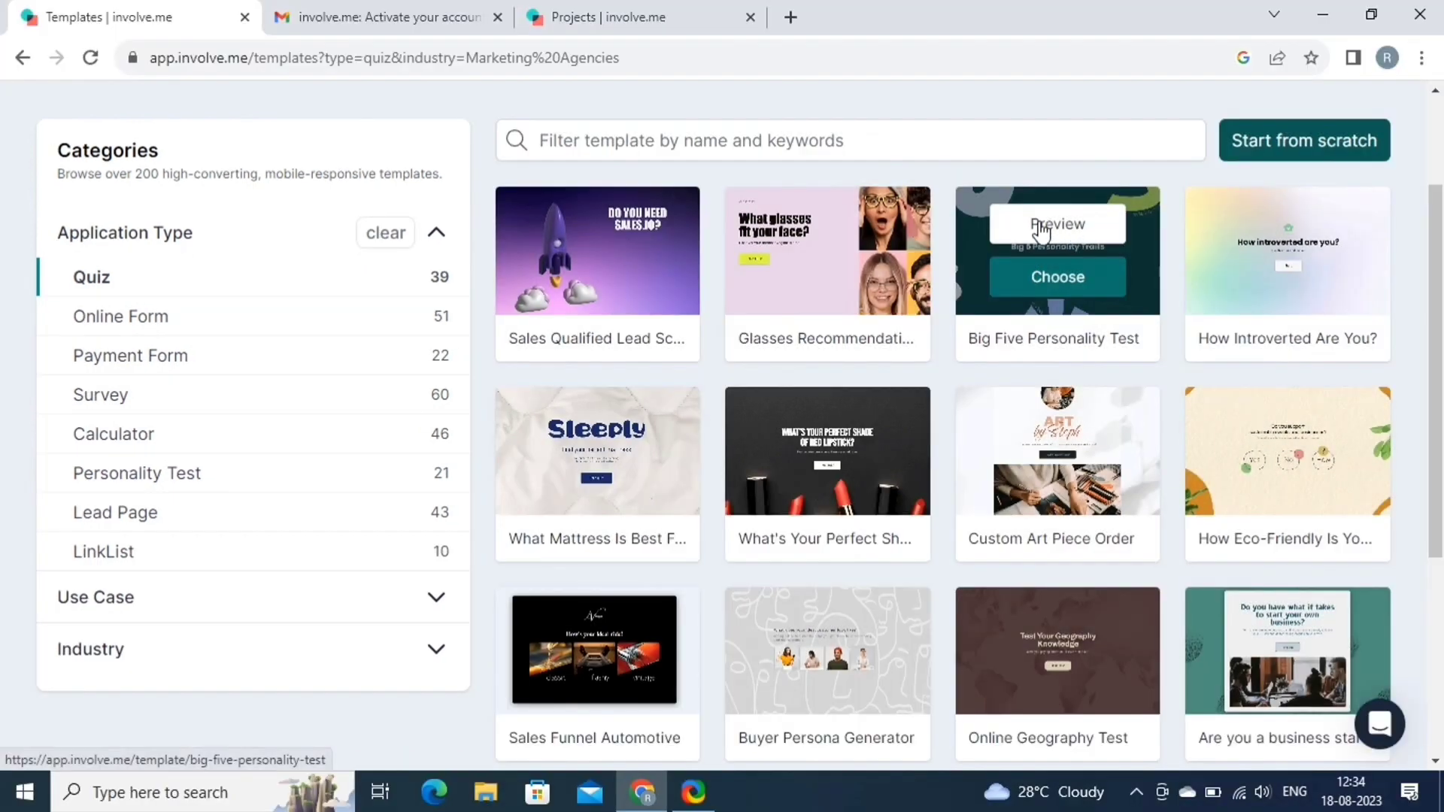
pyautogui.click(1042, 226)
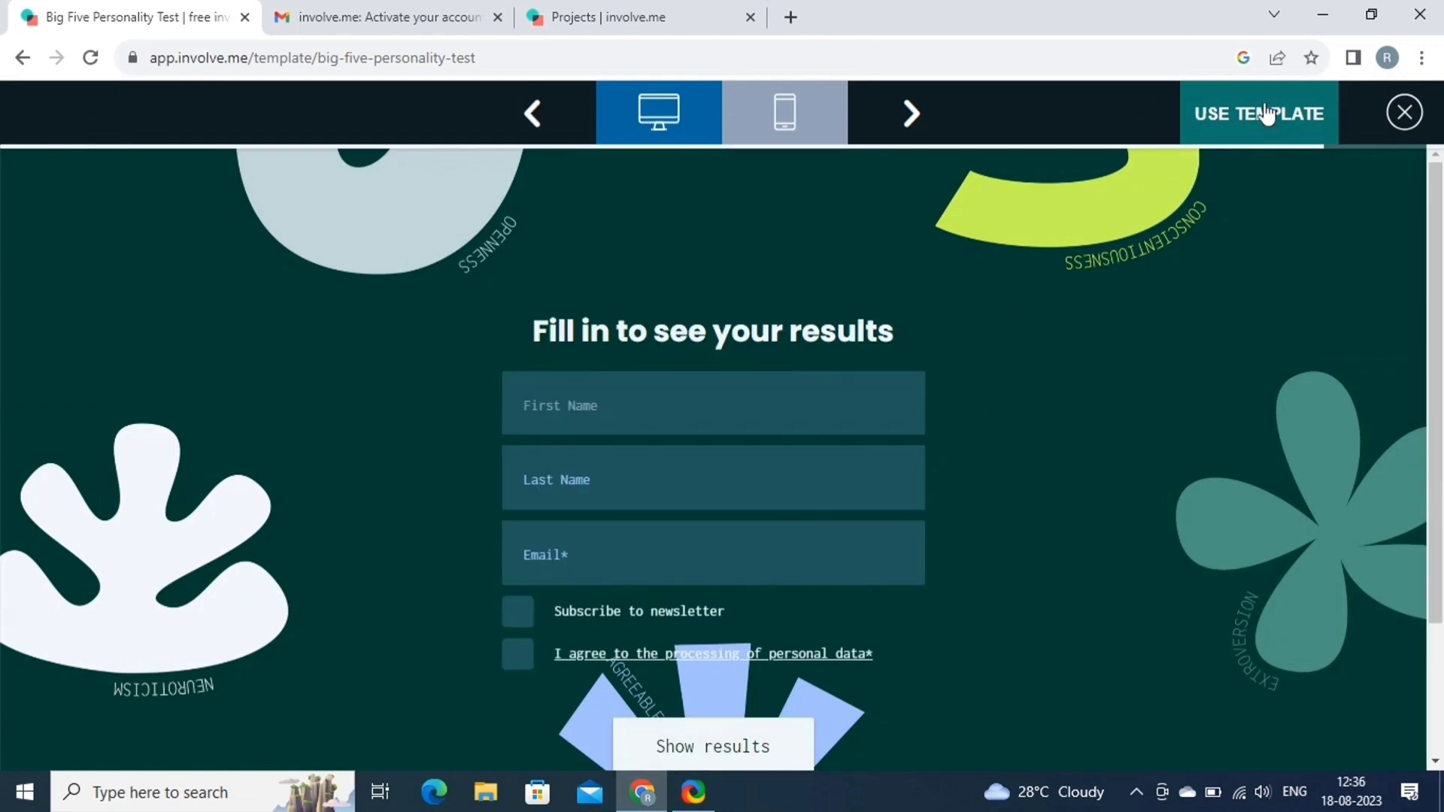
# Use the Big Five Personality Test template for a new project.
pyautogui.click(1267, 114)
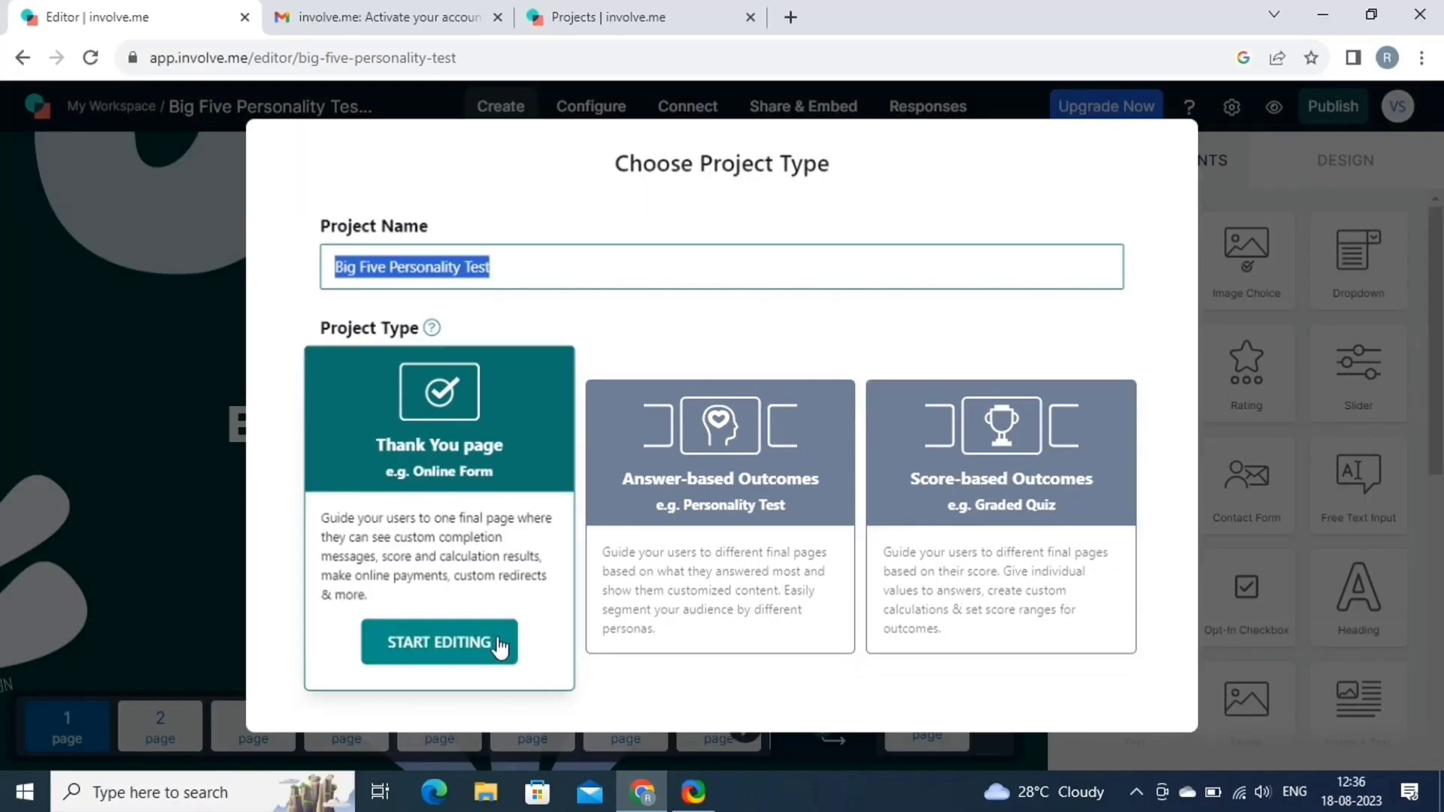
# Choose the Thank You page project type, then browse the editor's content elements and design settings.
pyautogui.click(495, 638)
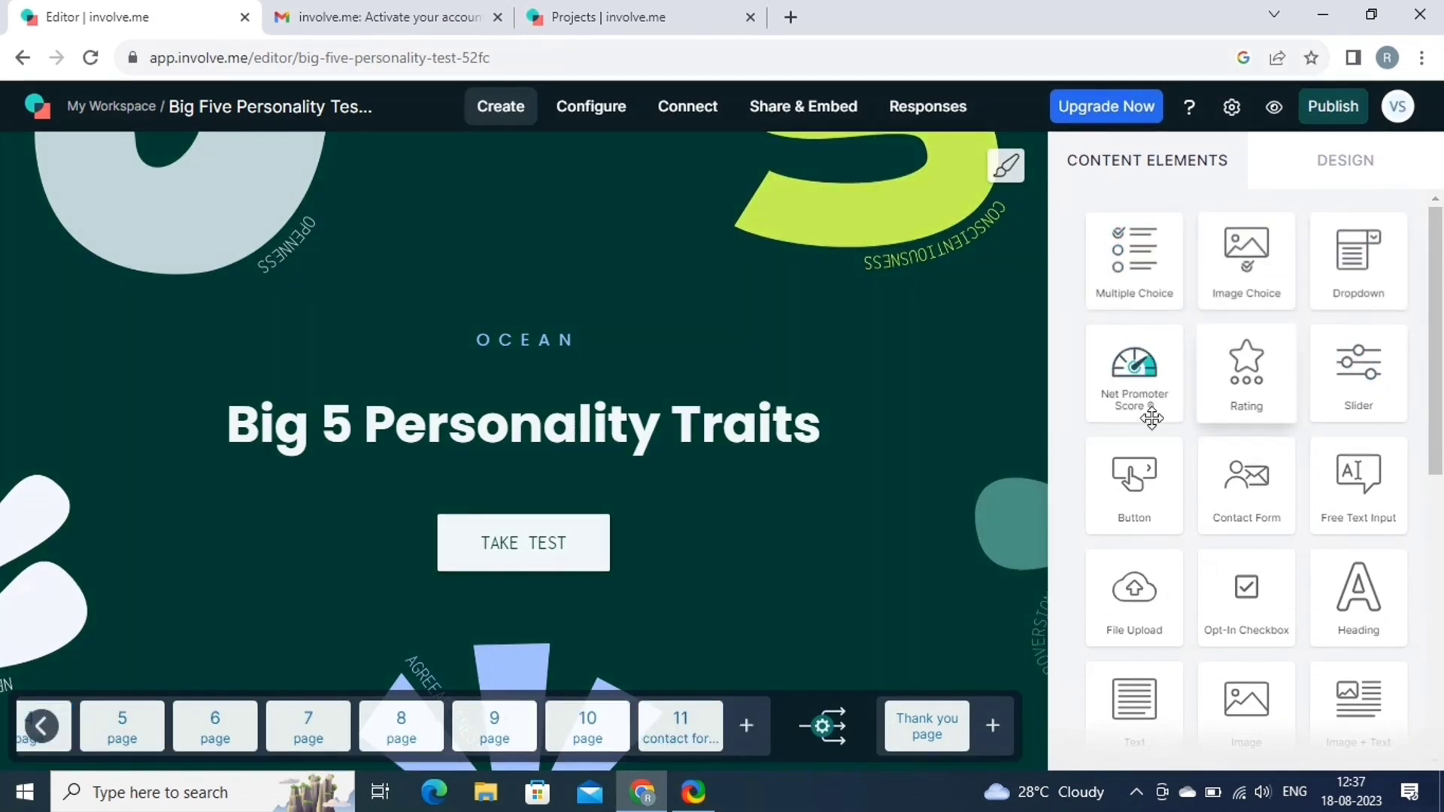
pyautogui.scroll(-3, 1308, 511)
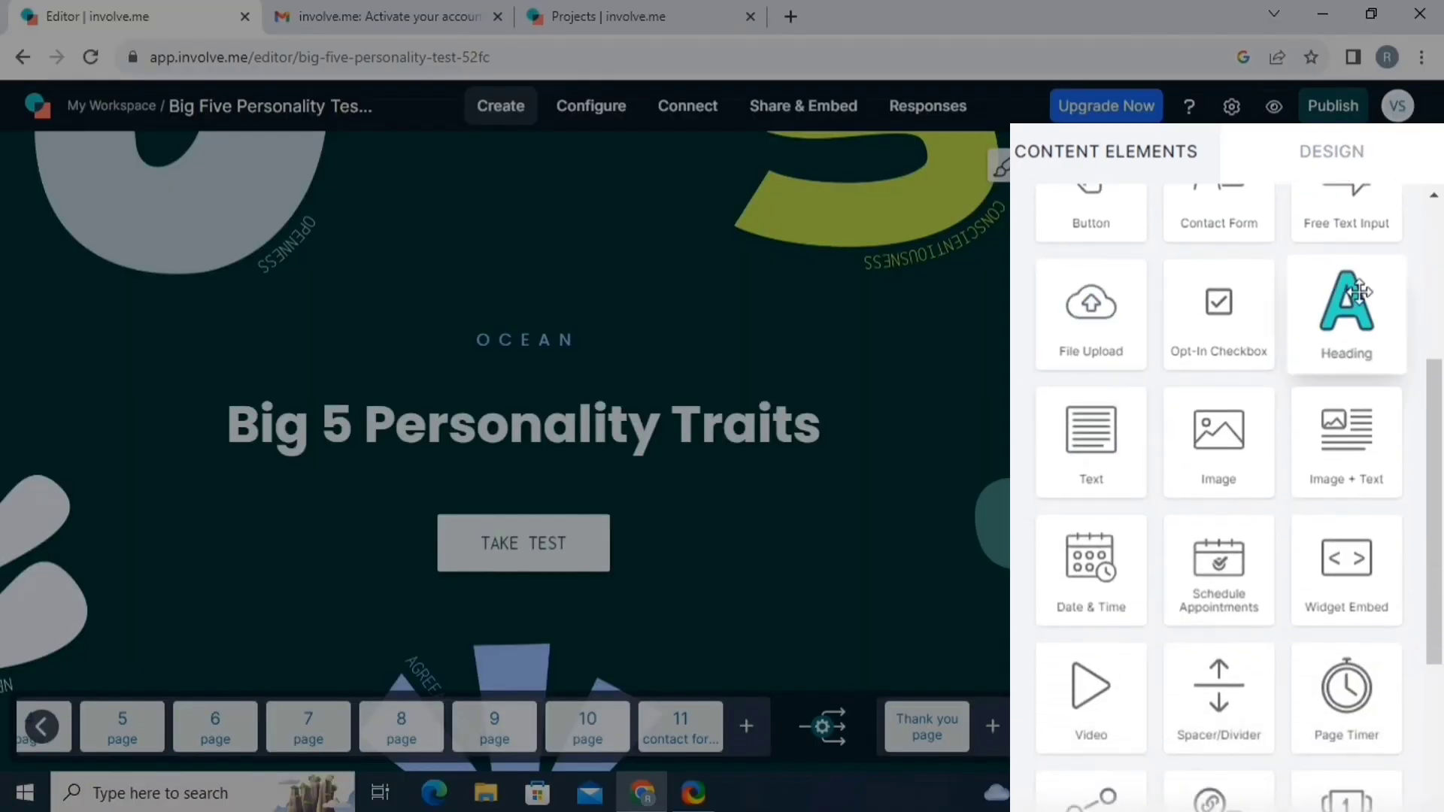
pyautogui.scroll(-2, 1180, 616)
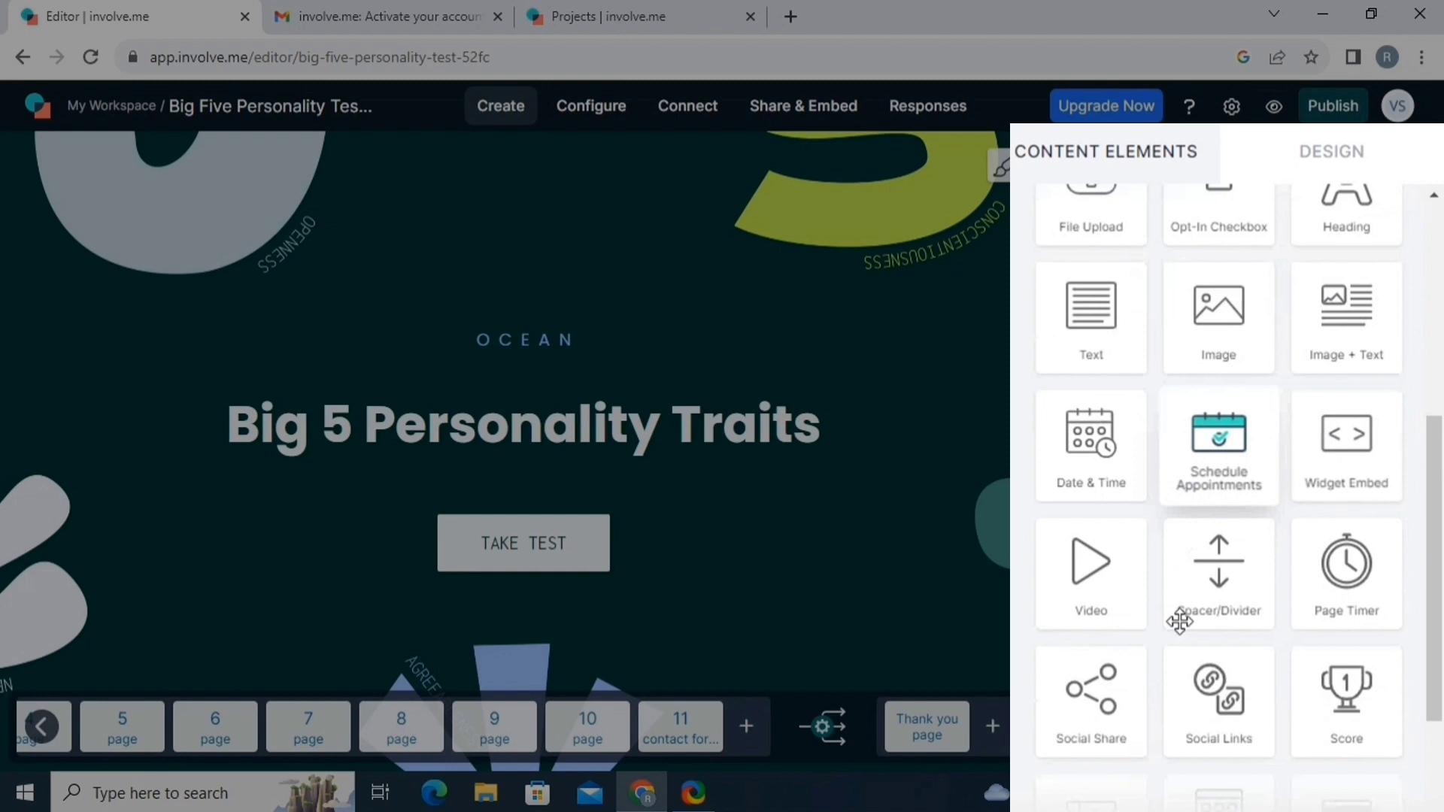
pyautogui.click(1313, 154)
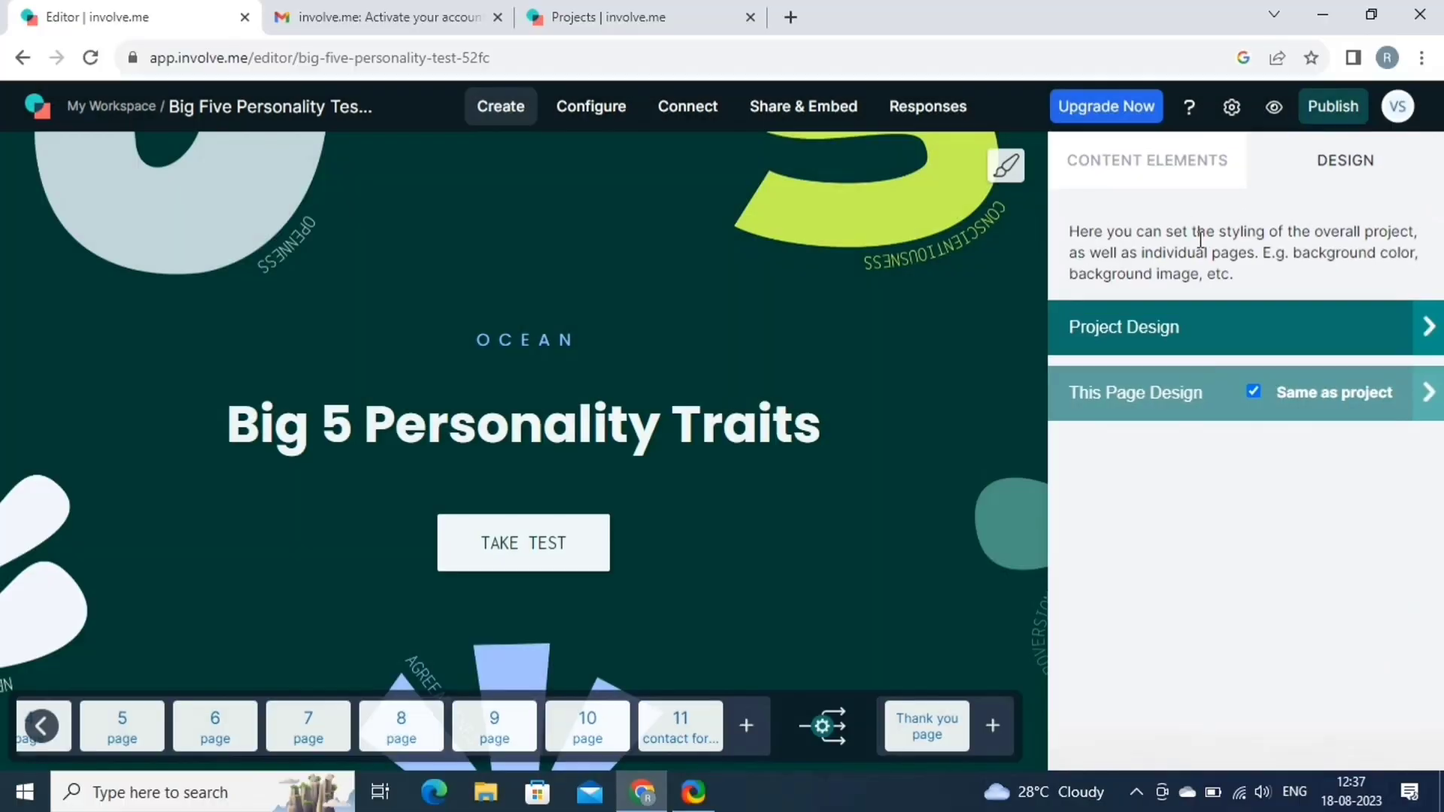
pyautogui.moveTo(225, 726); pyautogui.dragTo(324, 722)
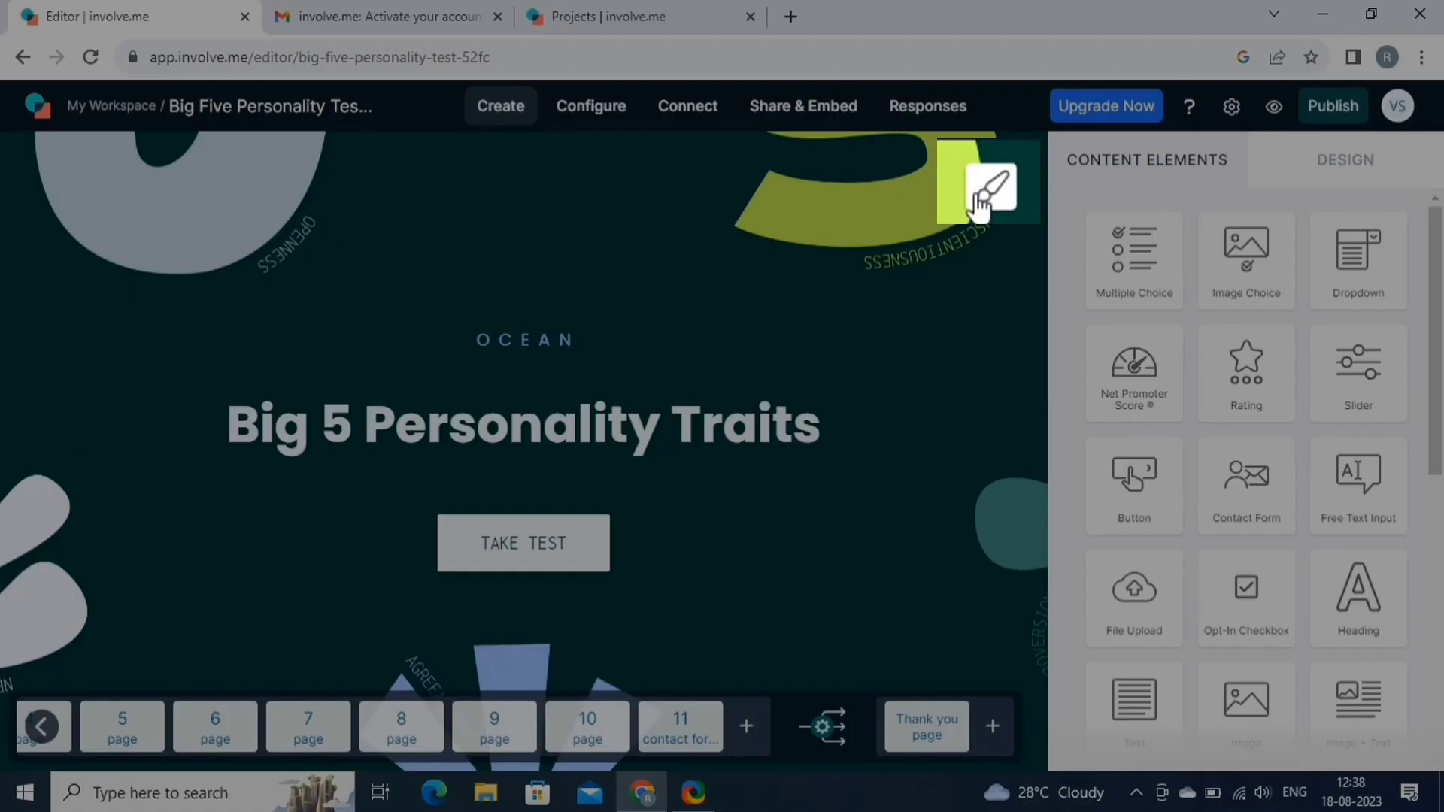
# Add the subline 'take this quiz and check your personality now!!!!!' under the heading.
pyautogui.click(980, 202)
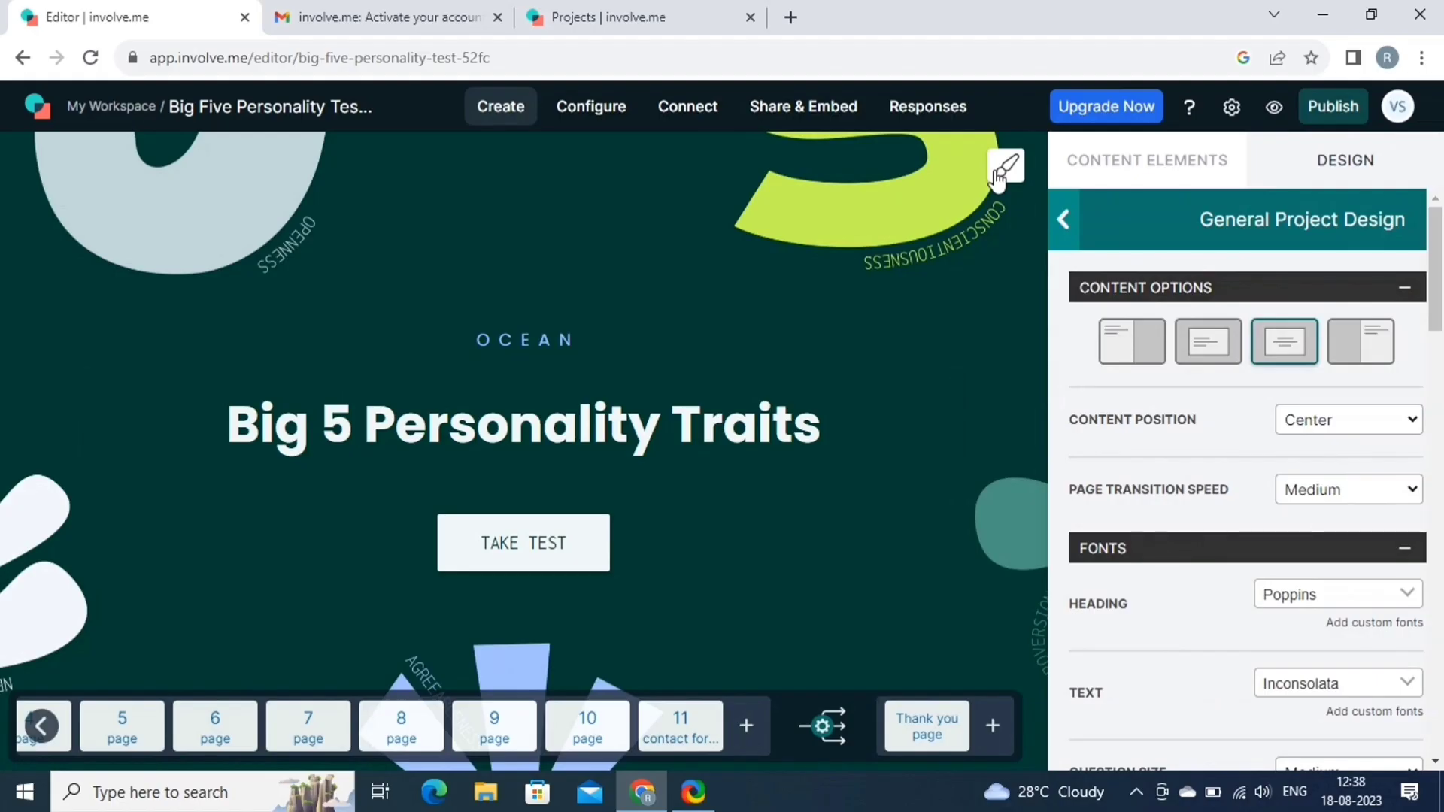
pyautogui.scroll(-2, 1218, 323)
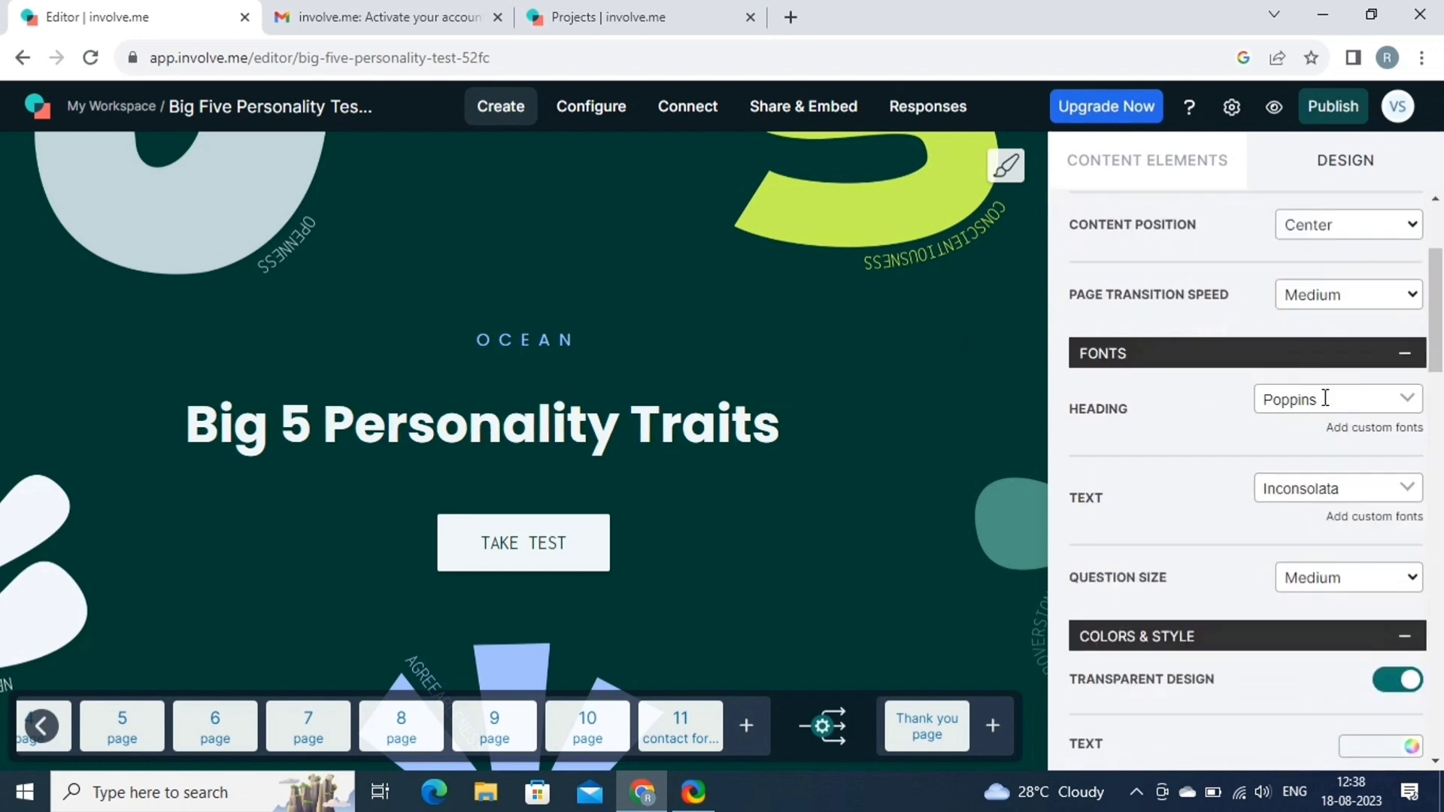
pyautogui.scroll(-4, 1241, 388)
pyautogui.scroll(-5, 1120, 394)
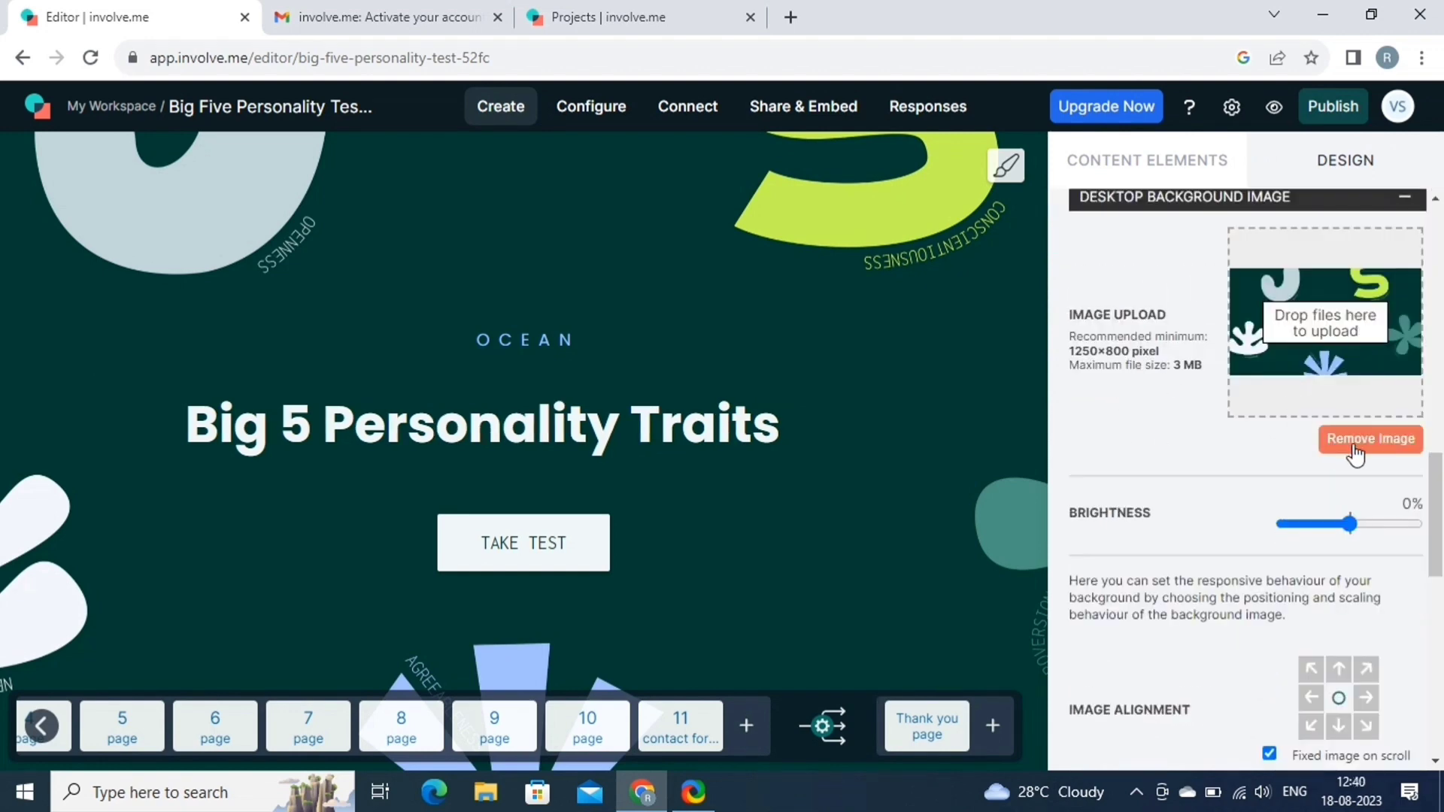
pyautogui.click(612, 436)
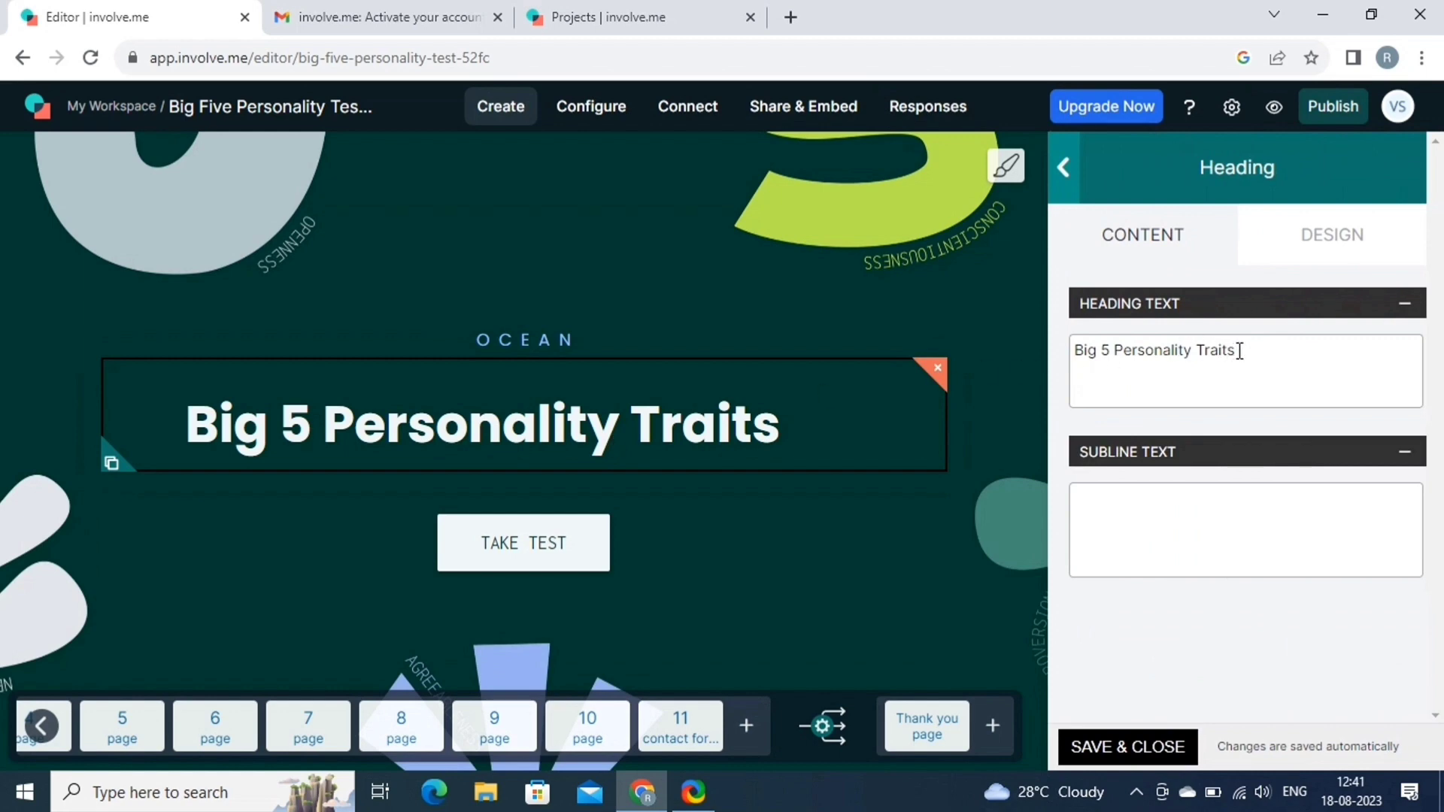
pyautogui.click(1153, 496)
pyautogui.write('take')
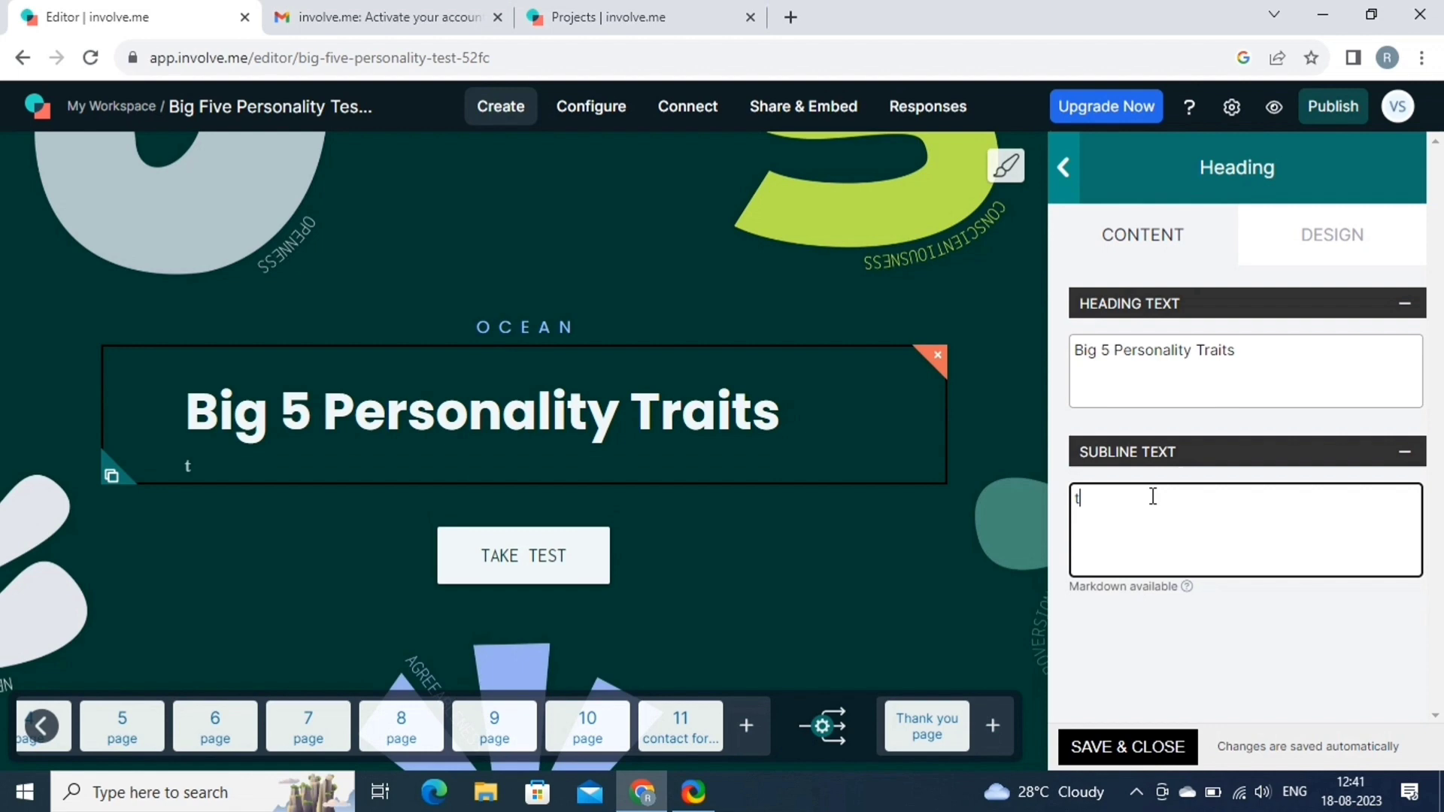
pyautogui.write('this quiz and check your personality now!!!!!')
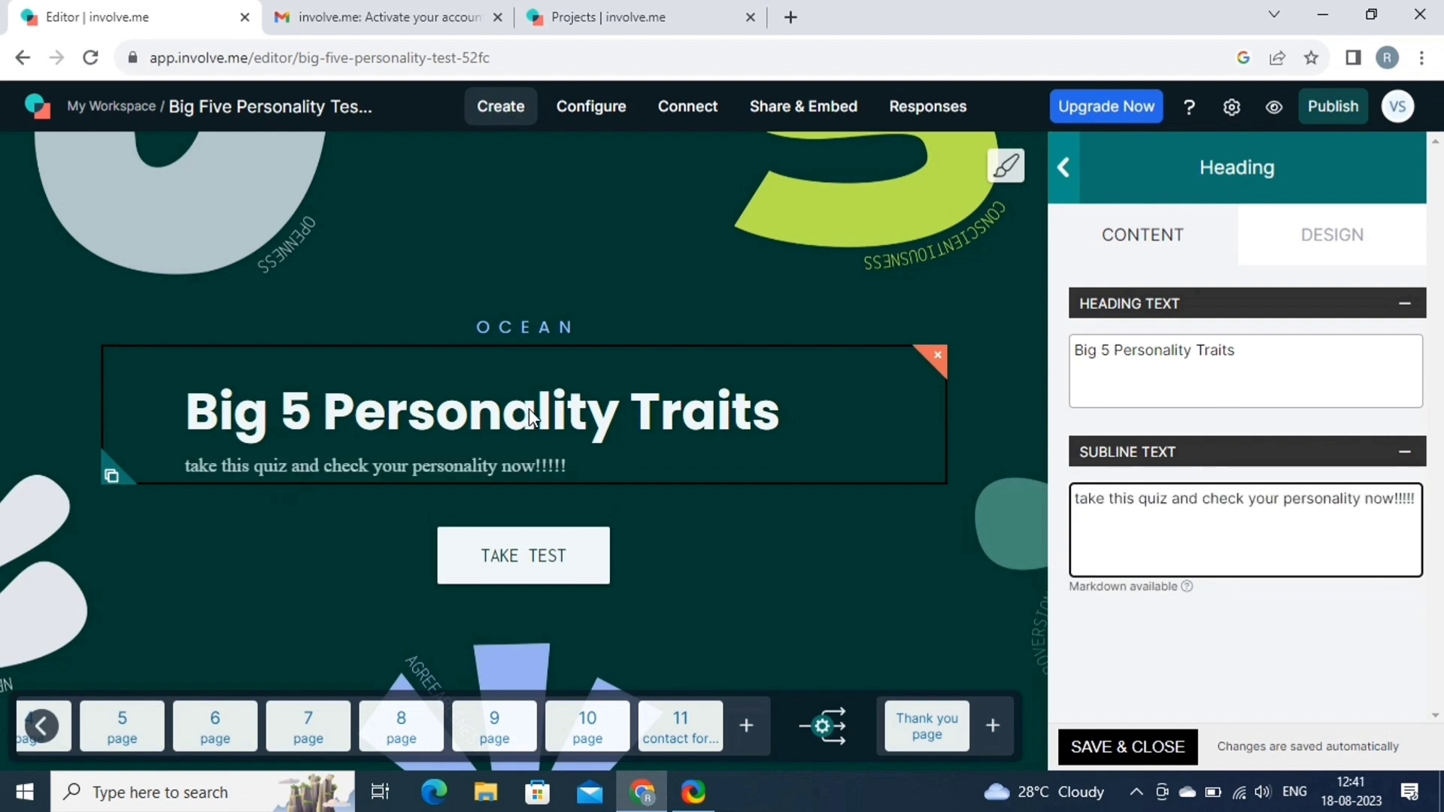
# Apply the third, centred Content Options layout to the project pages.
pyautogui.click(1341, 237)
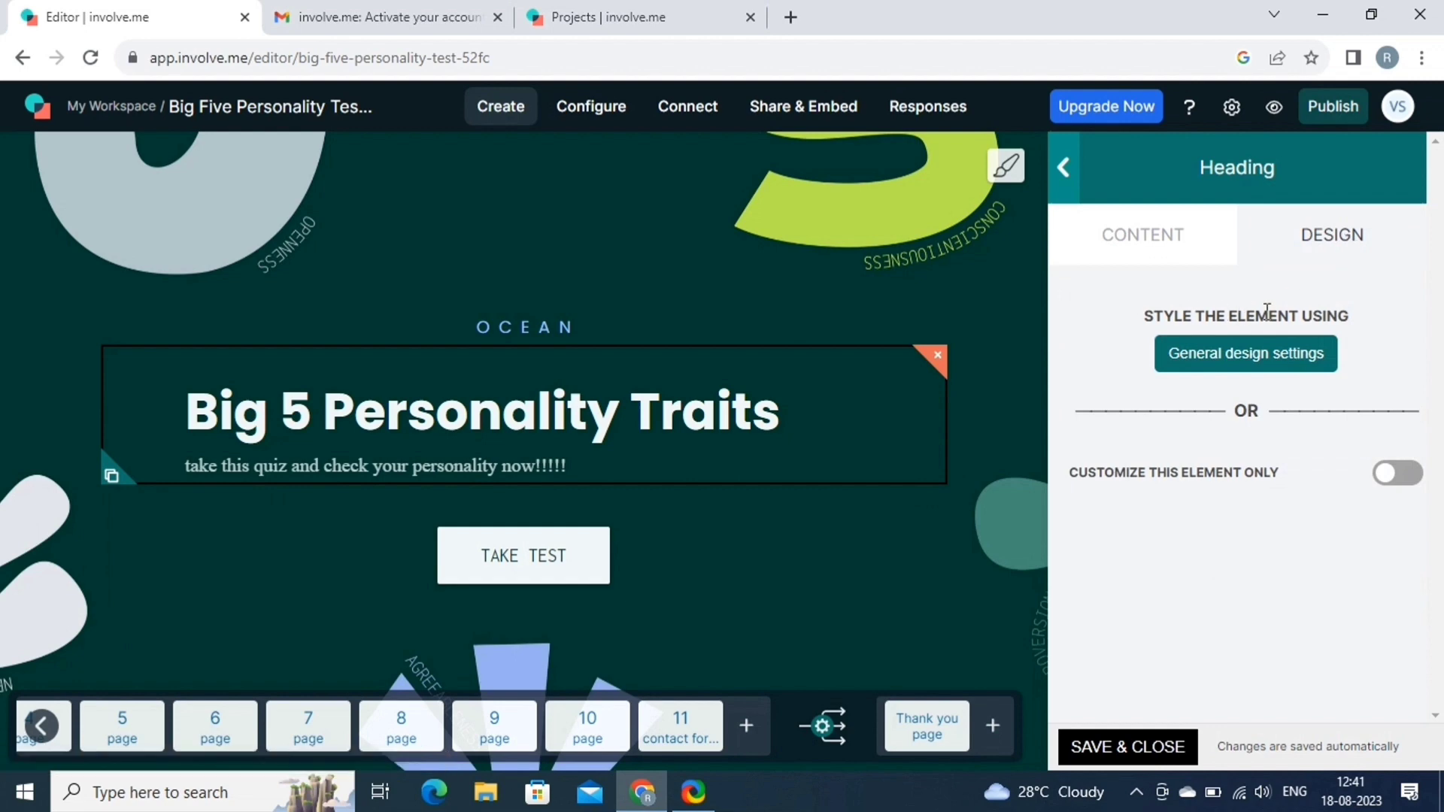
pyautogui.click(1297, 379)
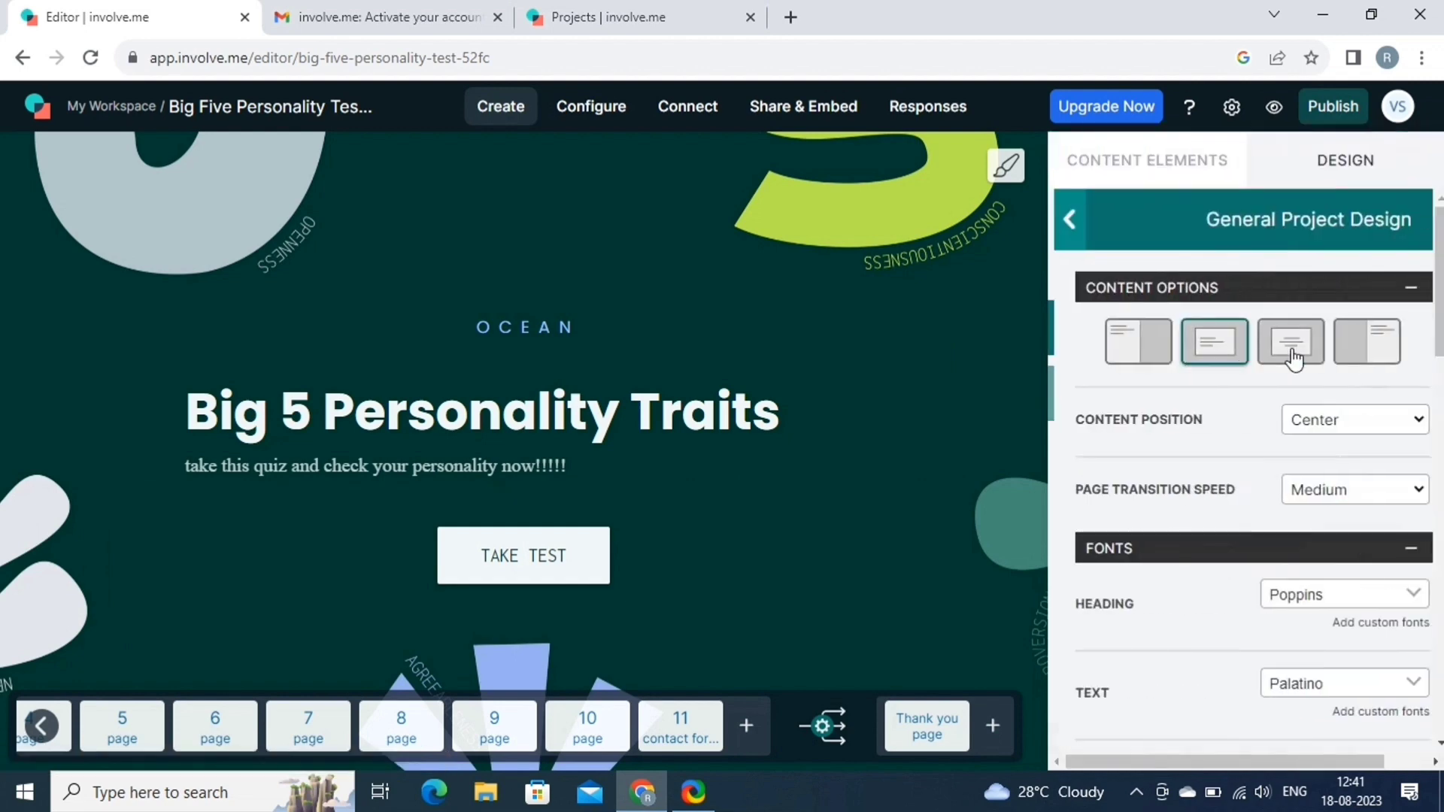
pyautogui.click(1285, 343)
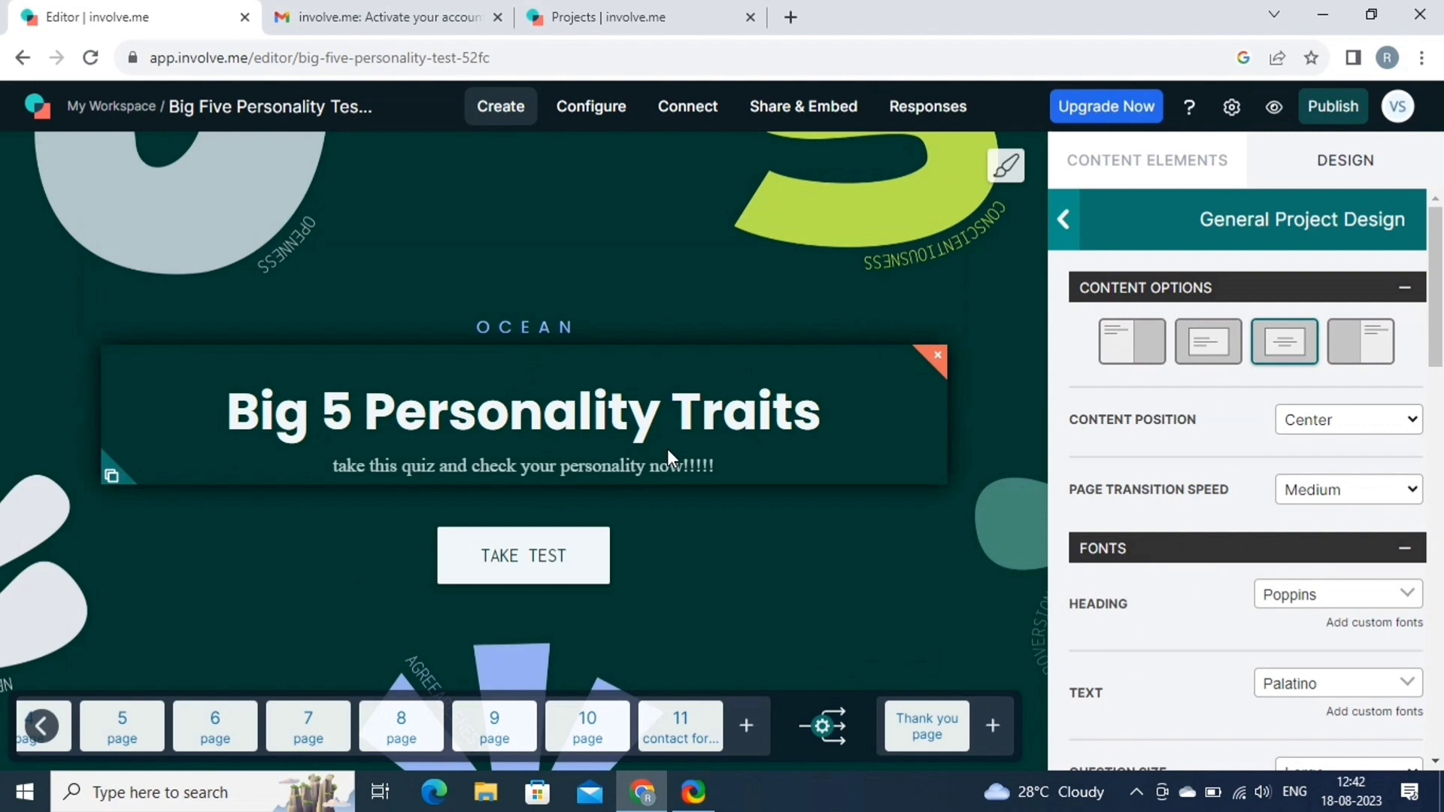
pyautogui.scroll(-10, 1160, 580)
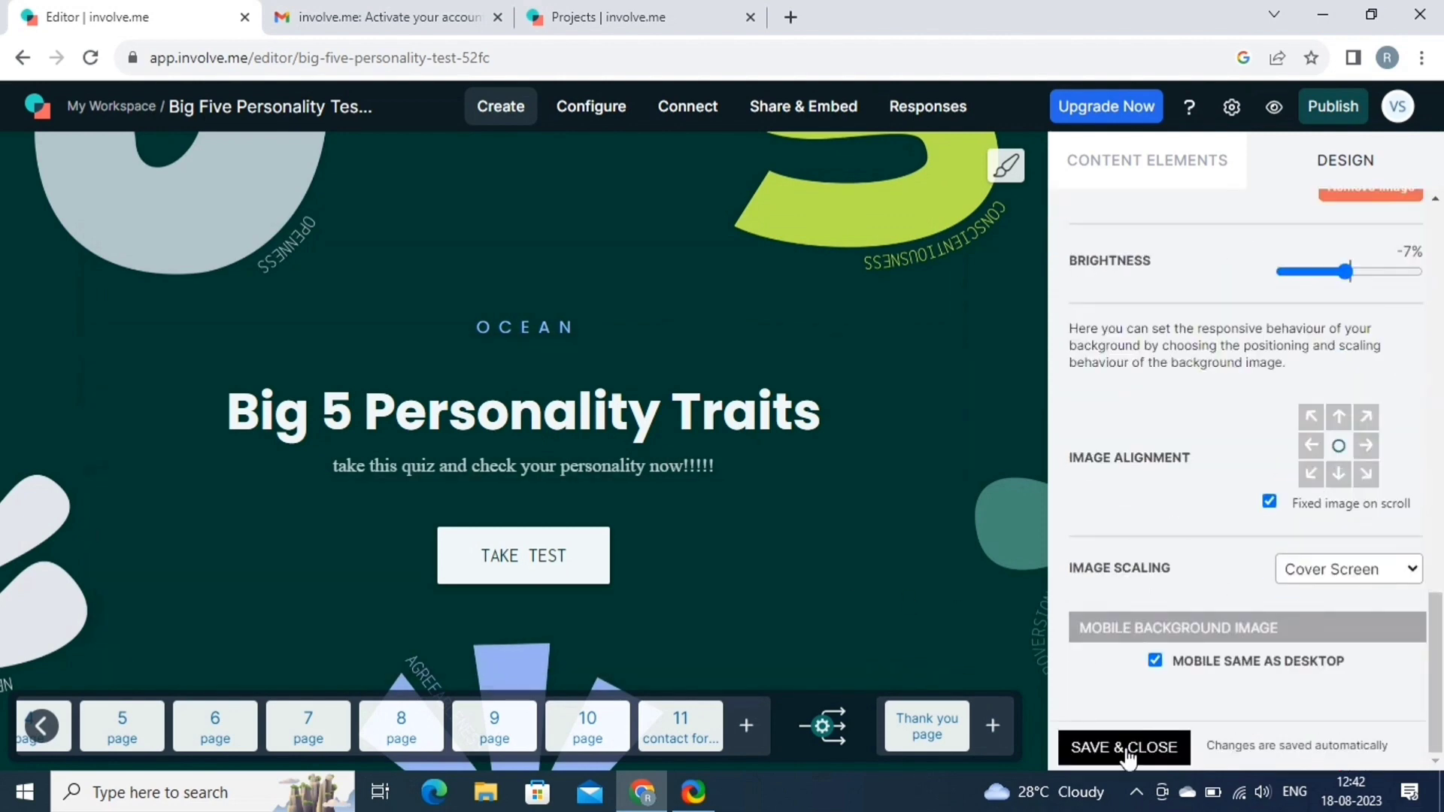
# Save the design settings and delete the OCEAN text block from the cover page.
pyautogui.click(1126, 748)
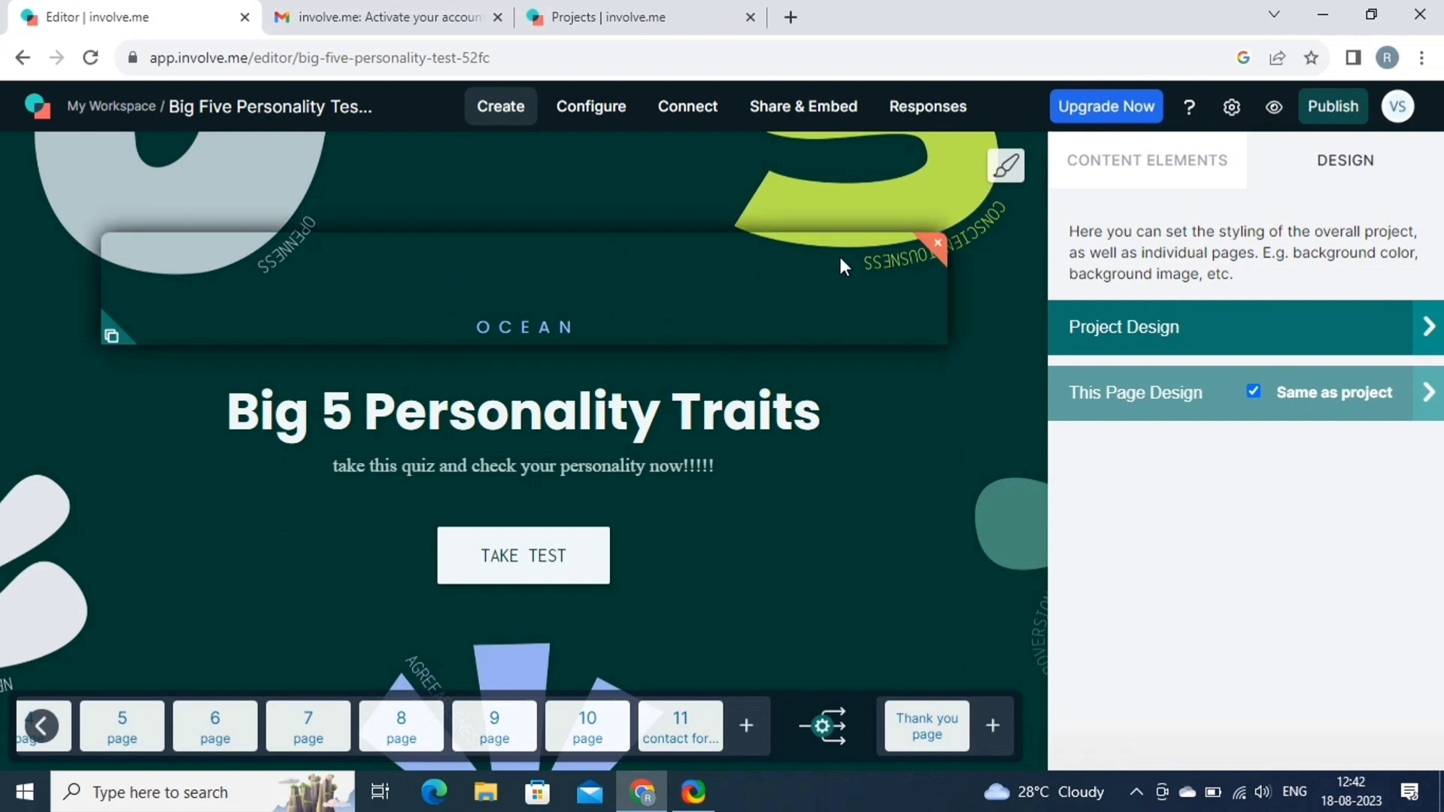
pyautogui.click(937, 248)
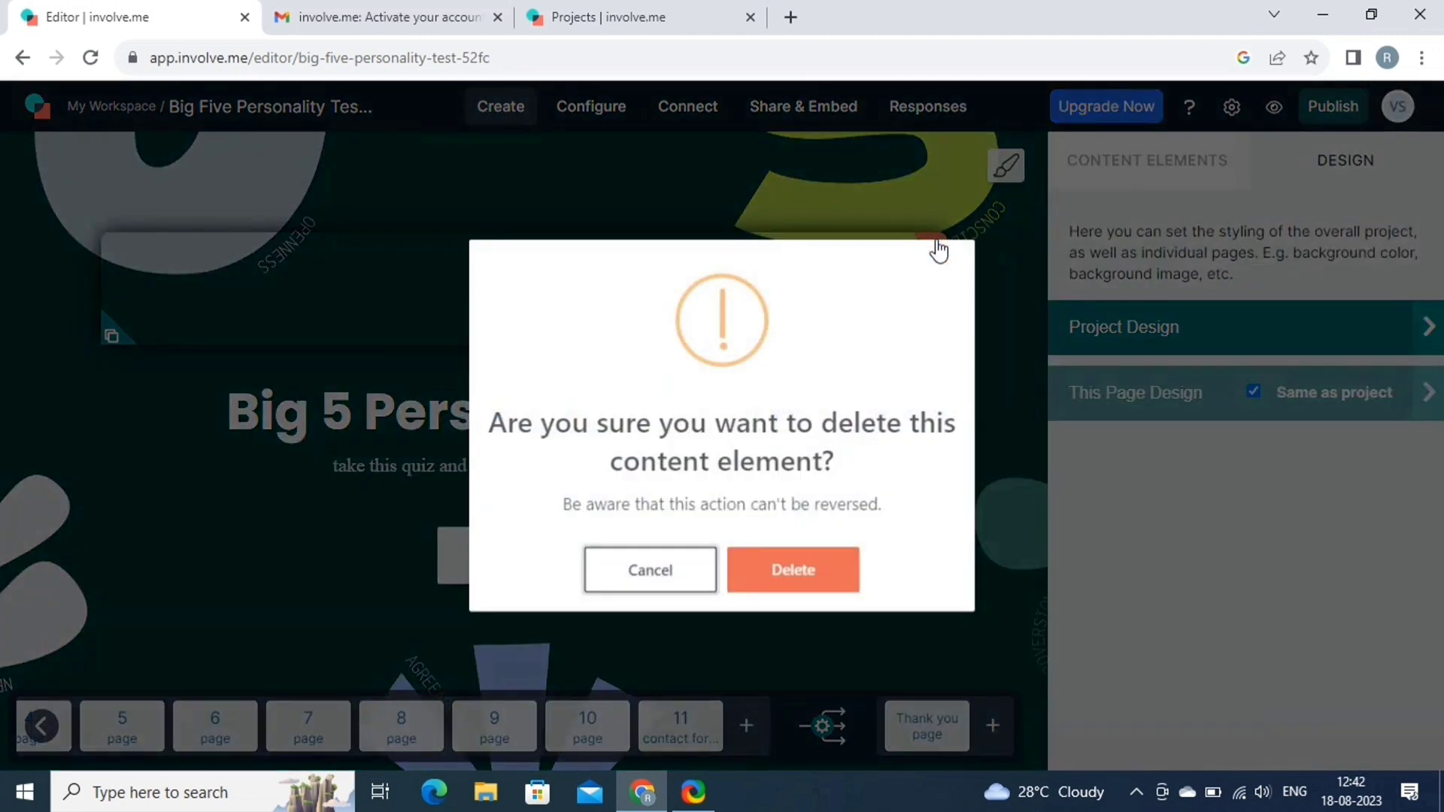
pyautogui.click(817, 571)
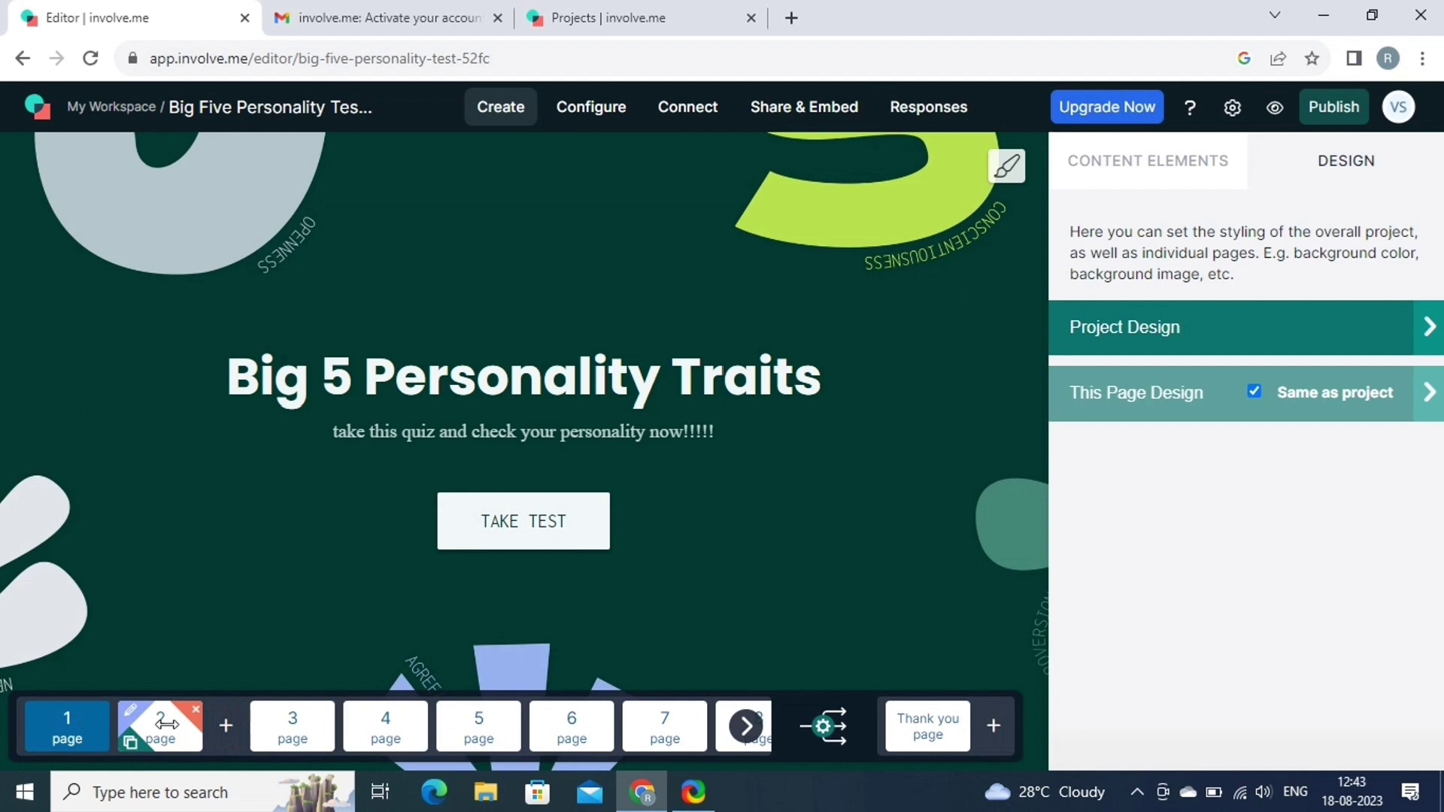
# Select the 'It's easy for me to make friends' rating question on page 2.
pyautogui.click(167, 723)
pyautogui.moveTo(166, 724); pyautogui.dragTo(331, 430)
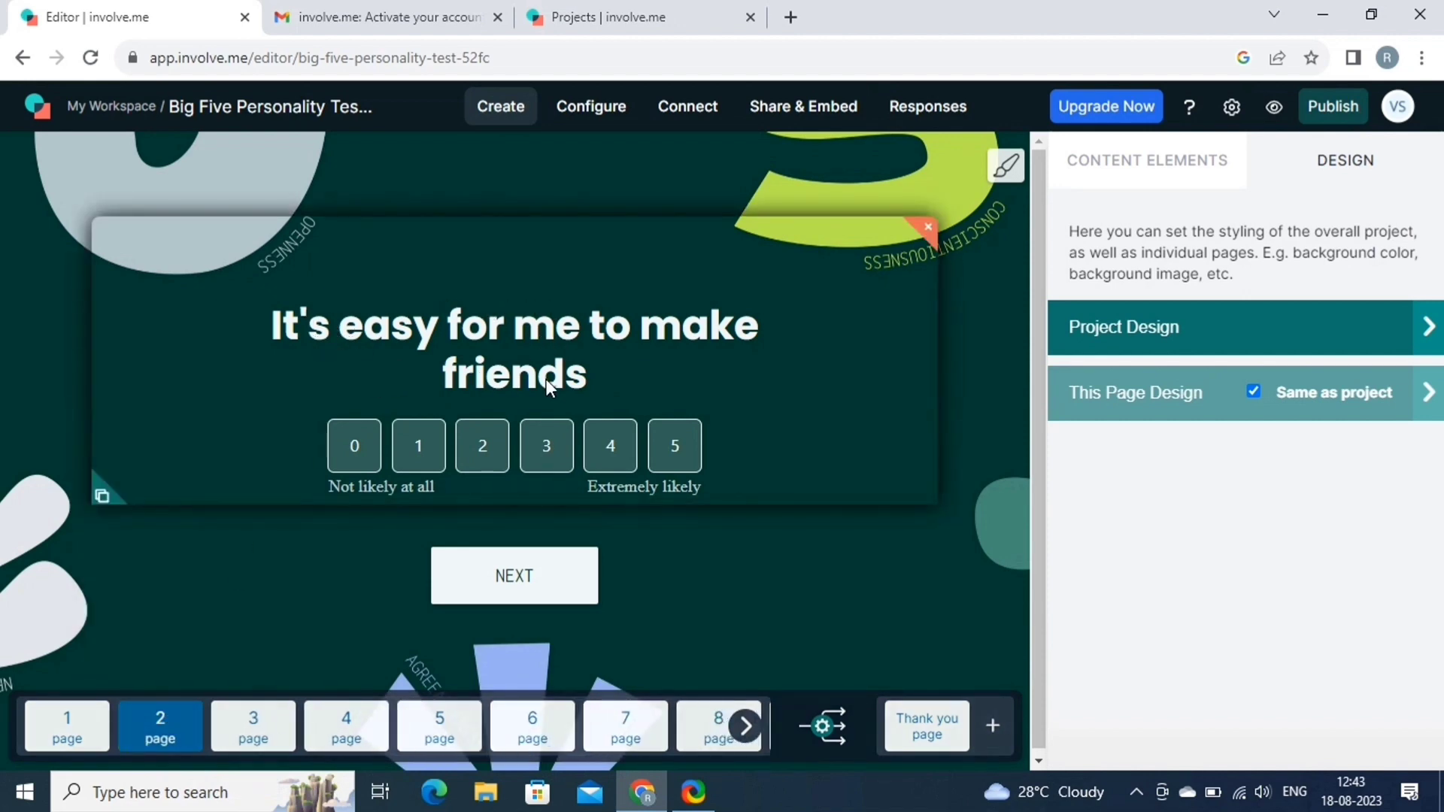
pyautogui.click(505, 443)
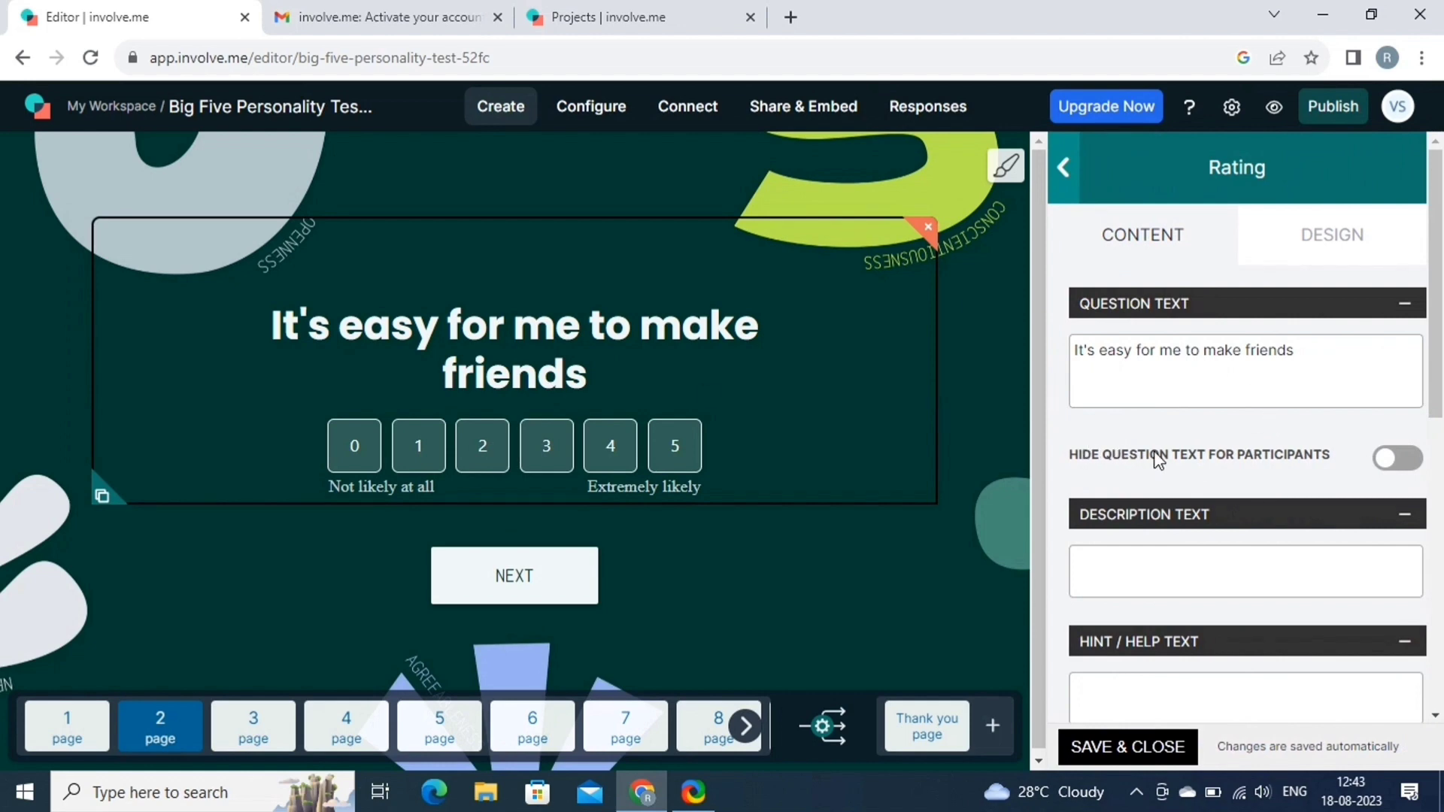
pyautogui.click(1398, 462)
pyautogui.click(1398, 462)
# Make answers continue to the next page, label ends Naahhh/Definately, use Hearts, scale 0–8.
pyautogui.scroll(-4, 1188, 598)
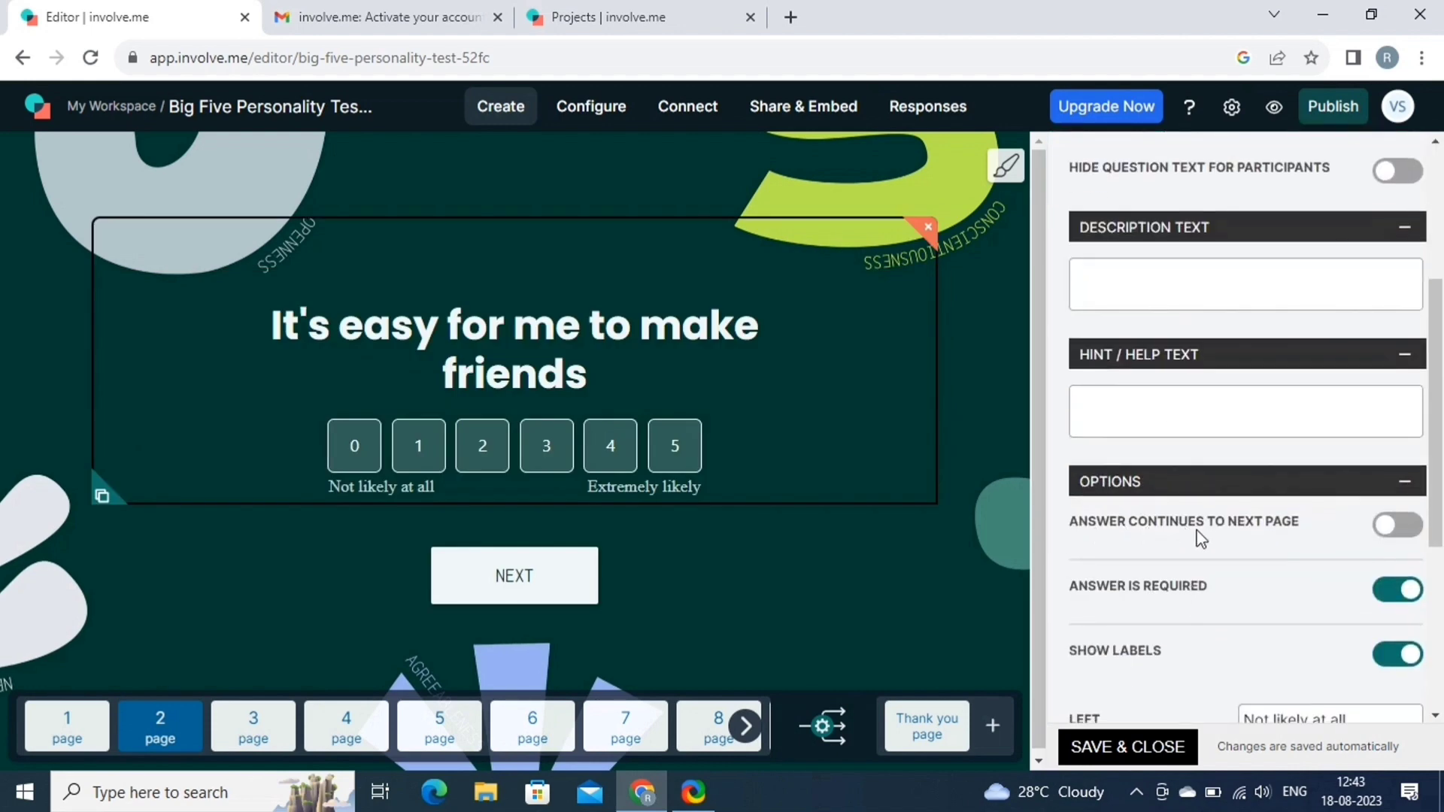
pyautogui.click(1404, 527)
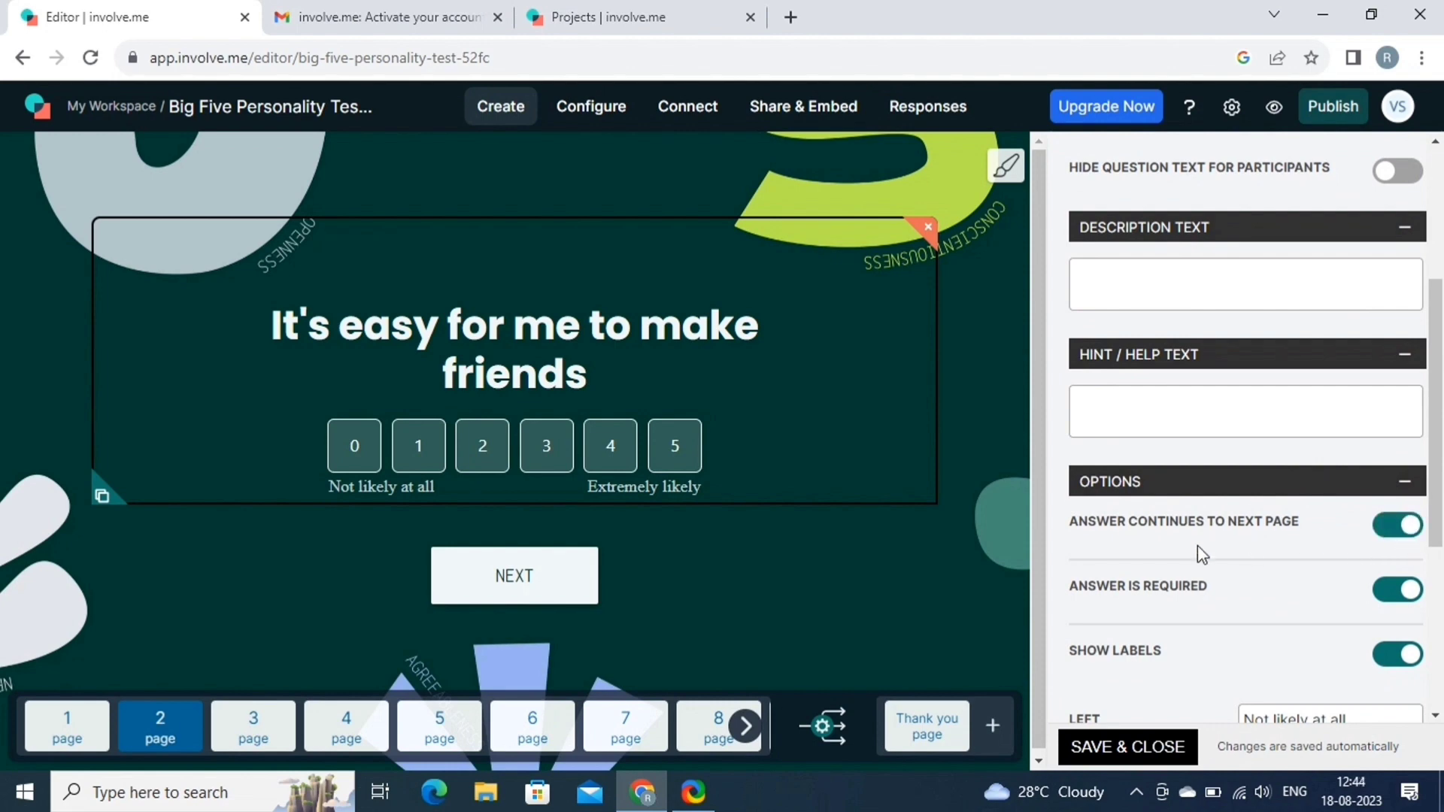
pyautogui.scroll(-3, 1241, 572)
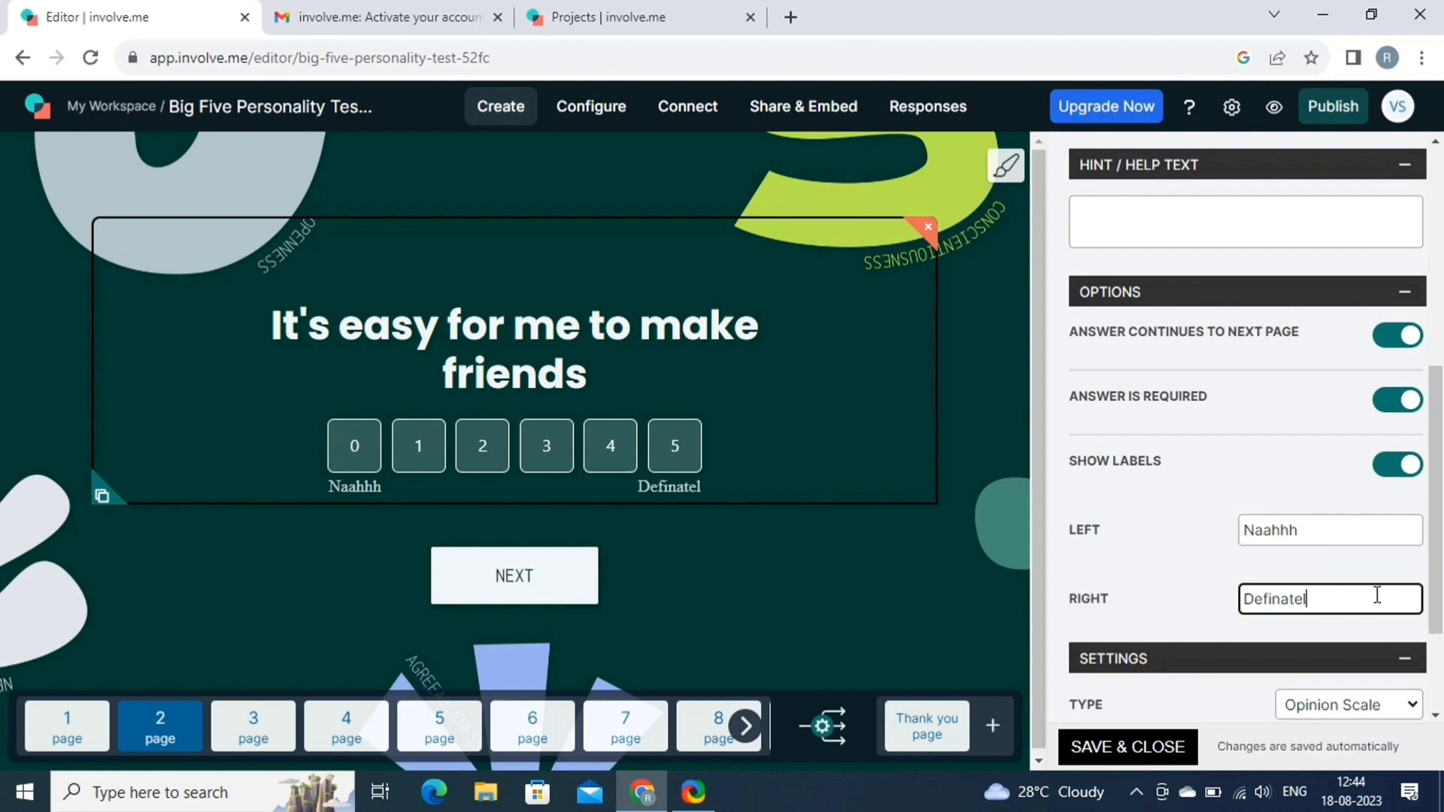
pyautogui.write('y')
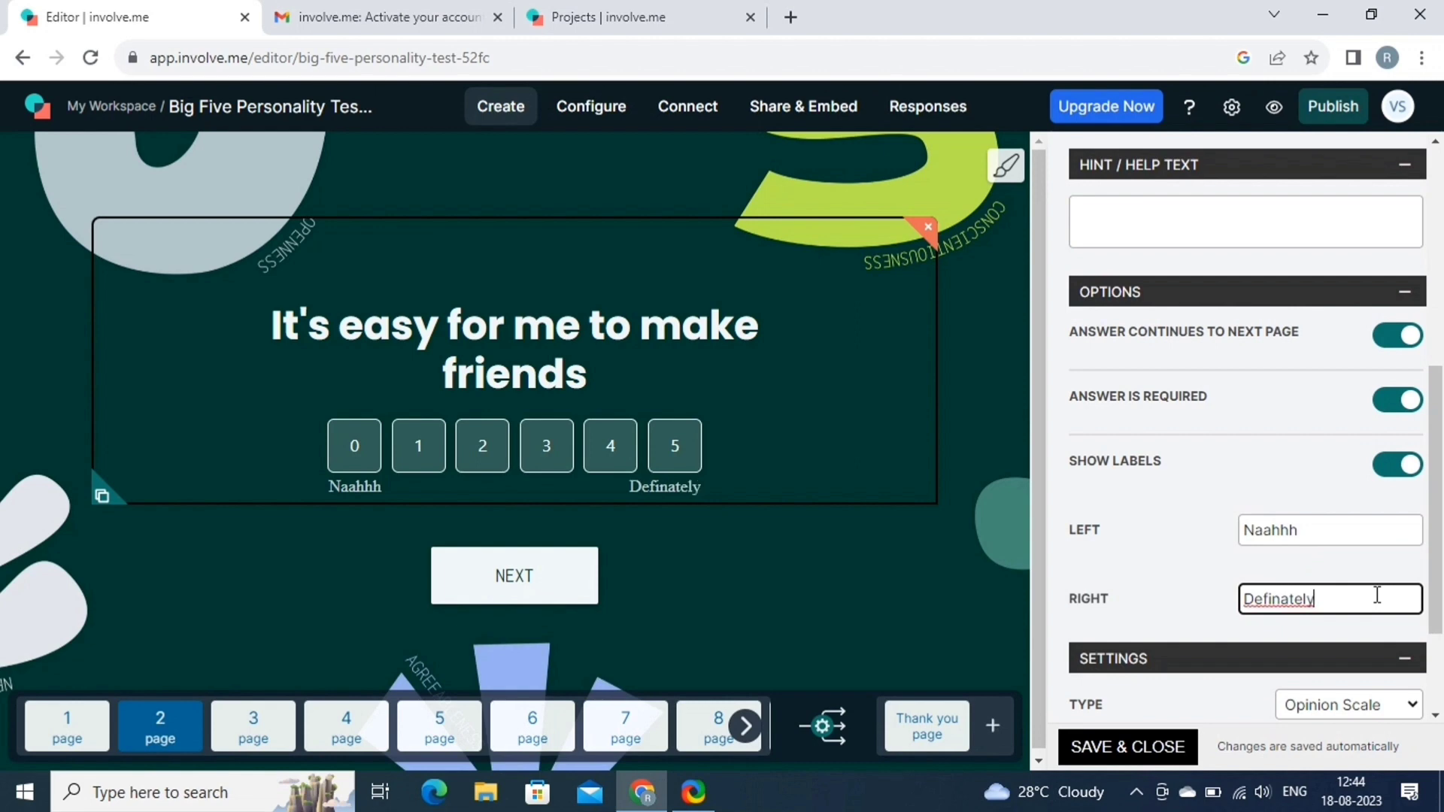
pyautogui.scroll(-2, 1377, 595)
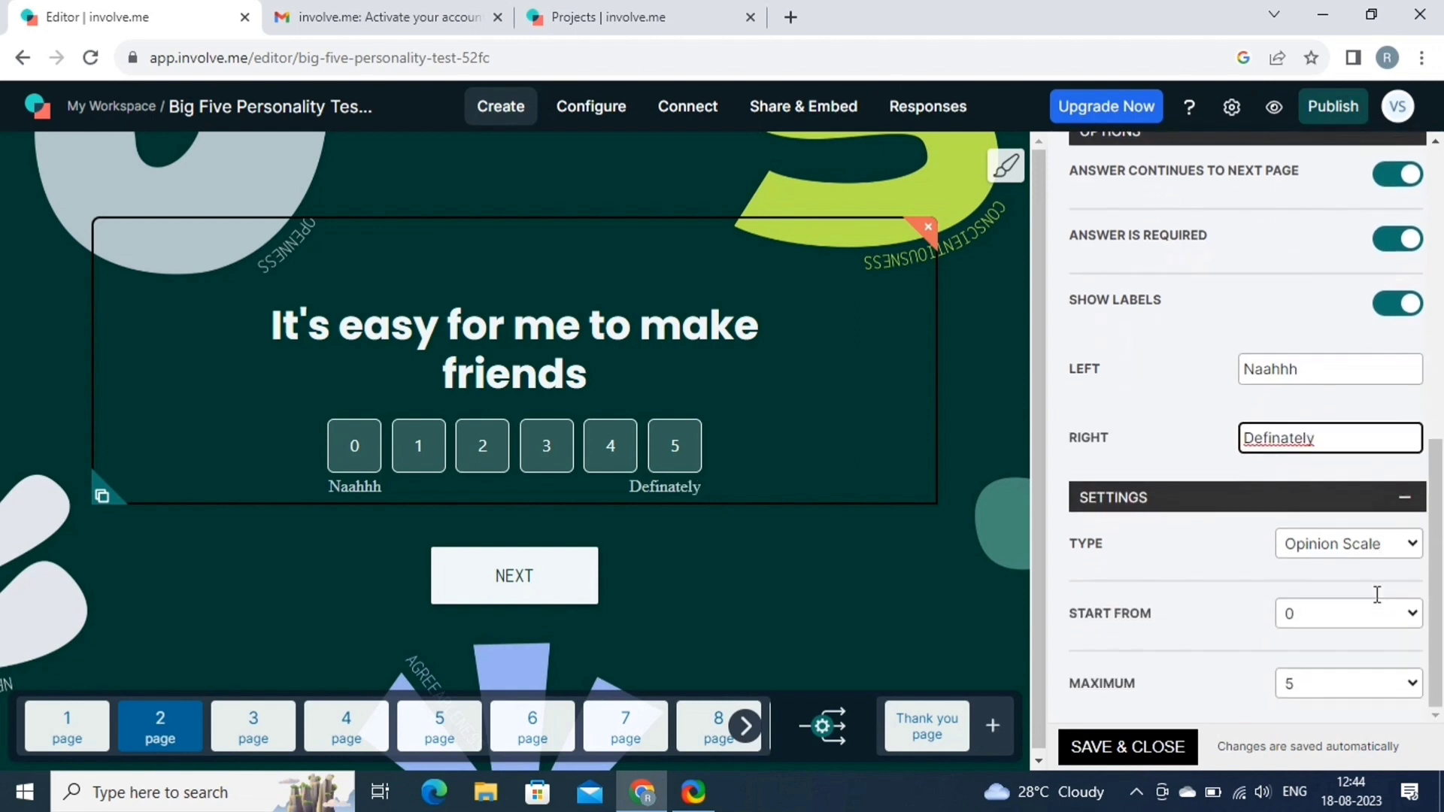
pyautogui.click(1372, 543)
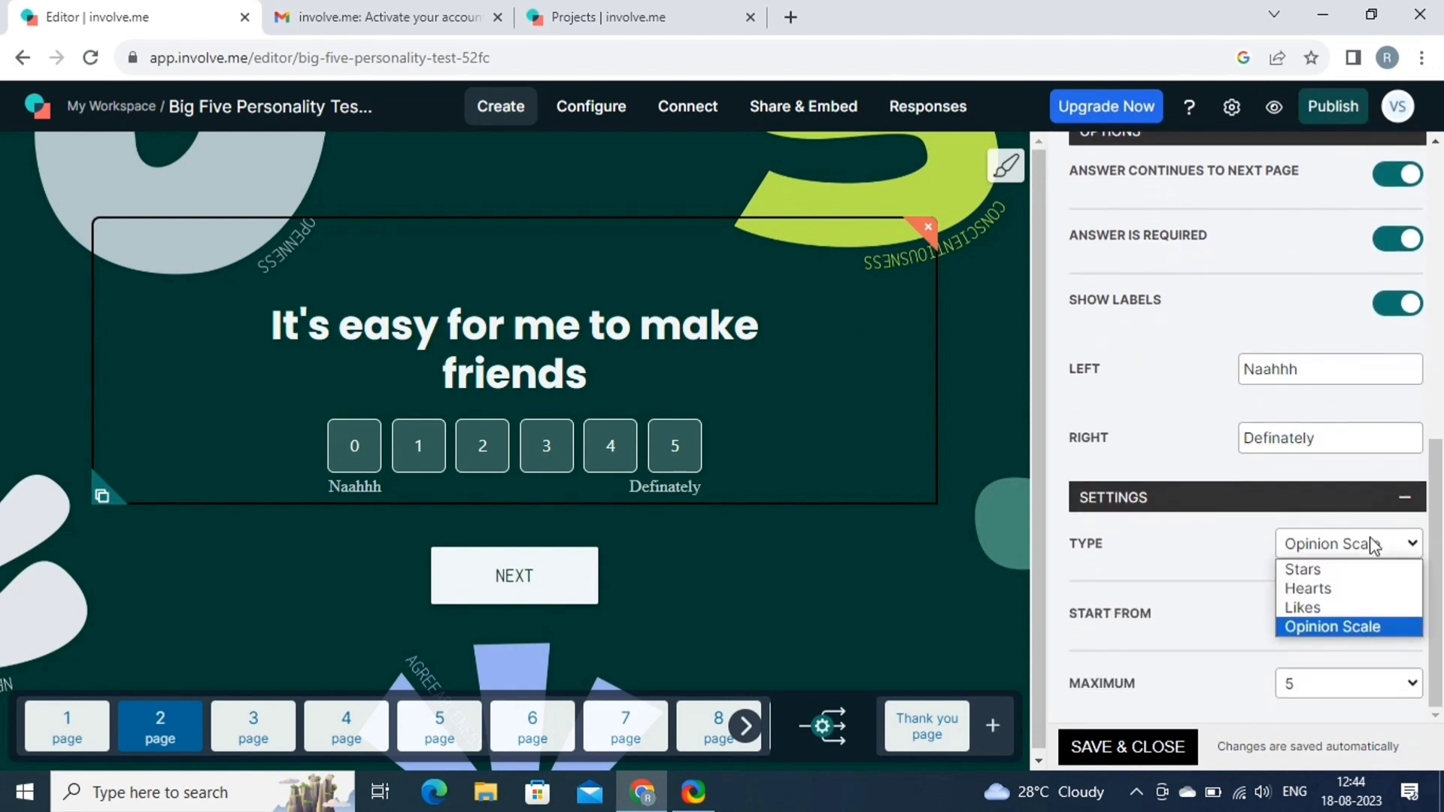
pyautogui.click(1332, 589)
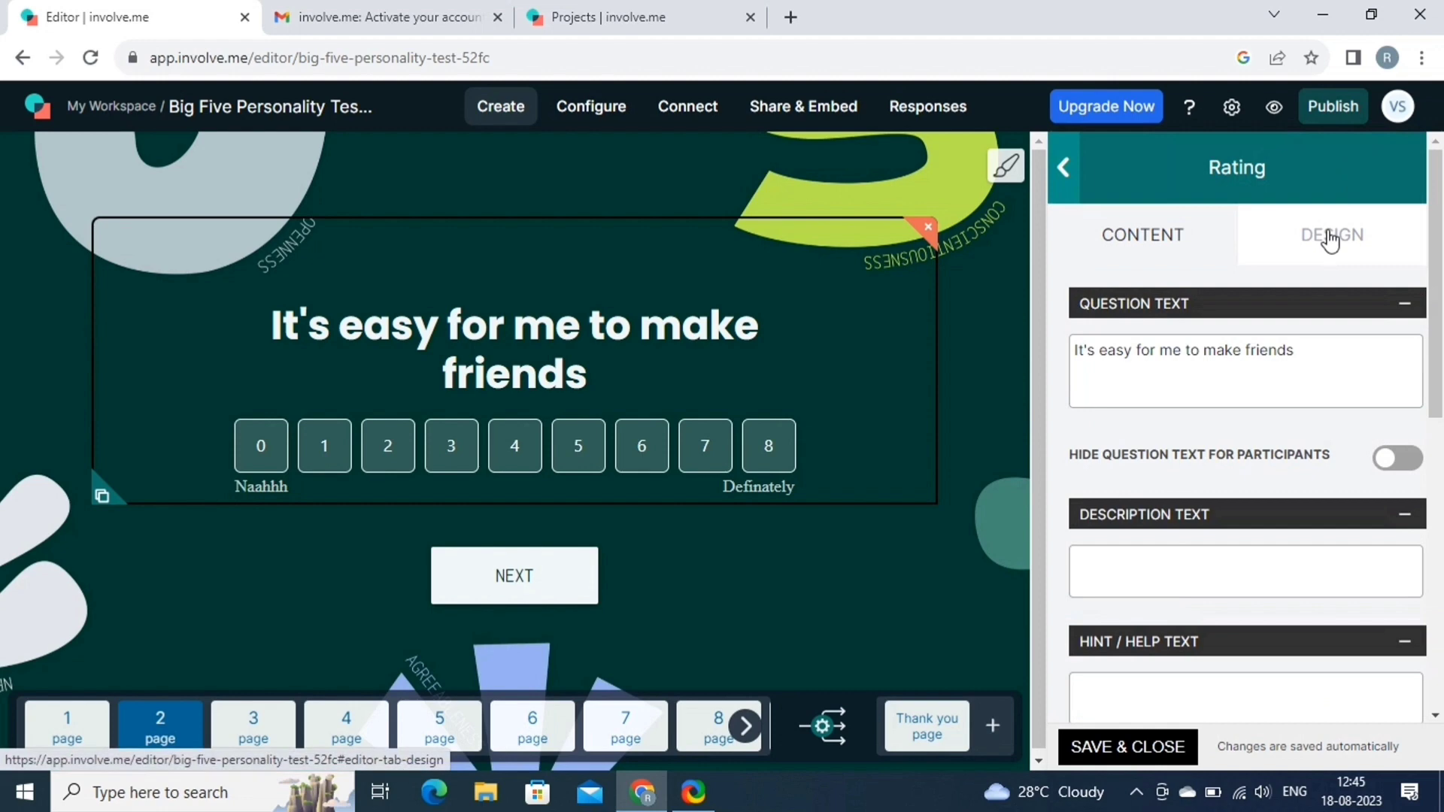
pyautogui.click(1142, 748)
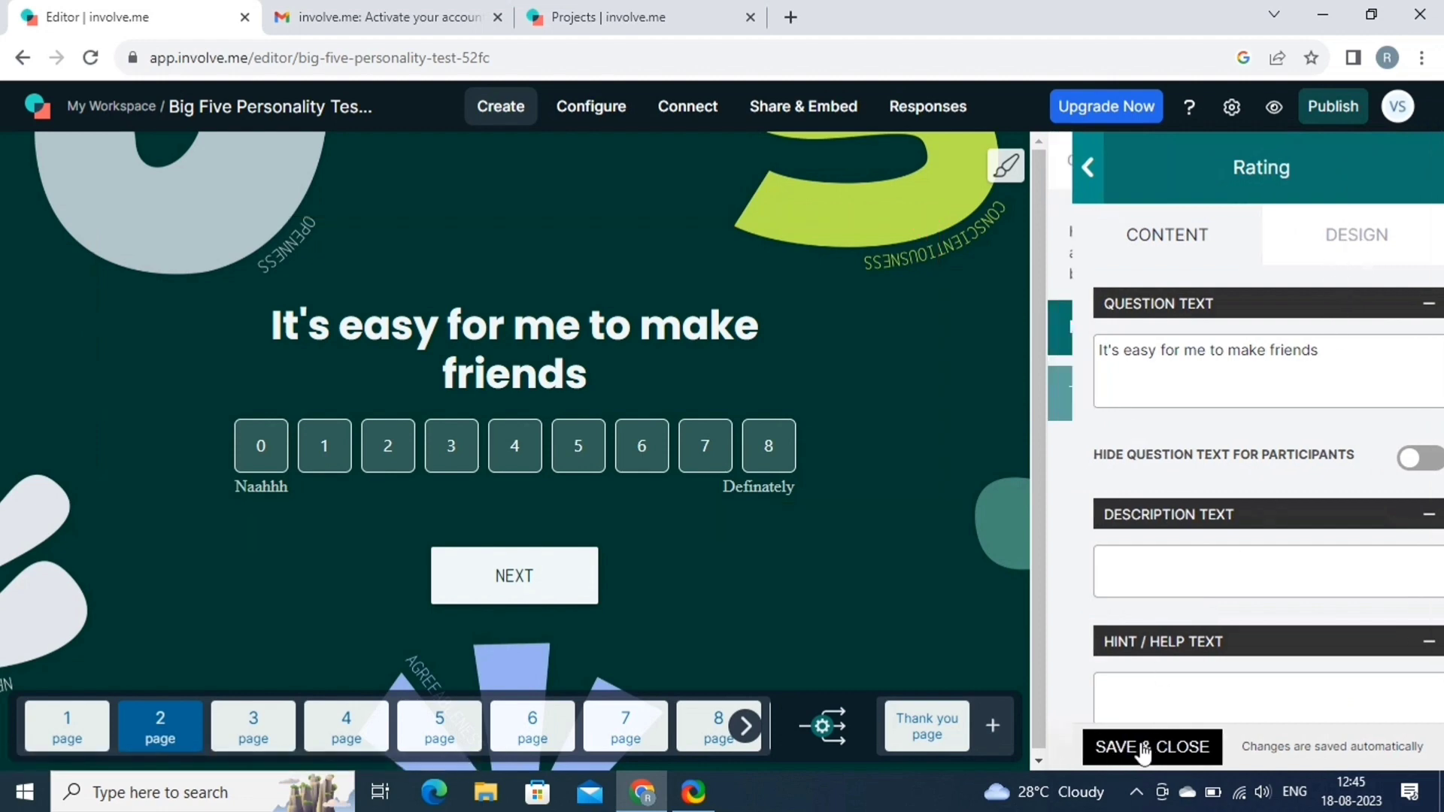
# Add page 10 with a JOIN US NOW!! share block and save the Thank You Page settings.
pyautogui.click(236, 743)
pyautogui.click(345, 718)
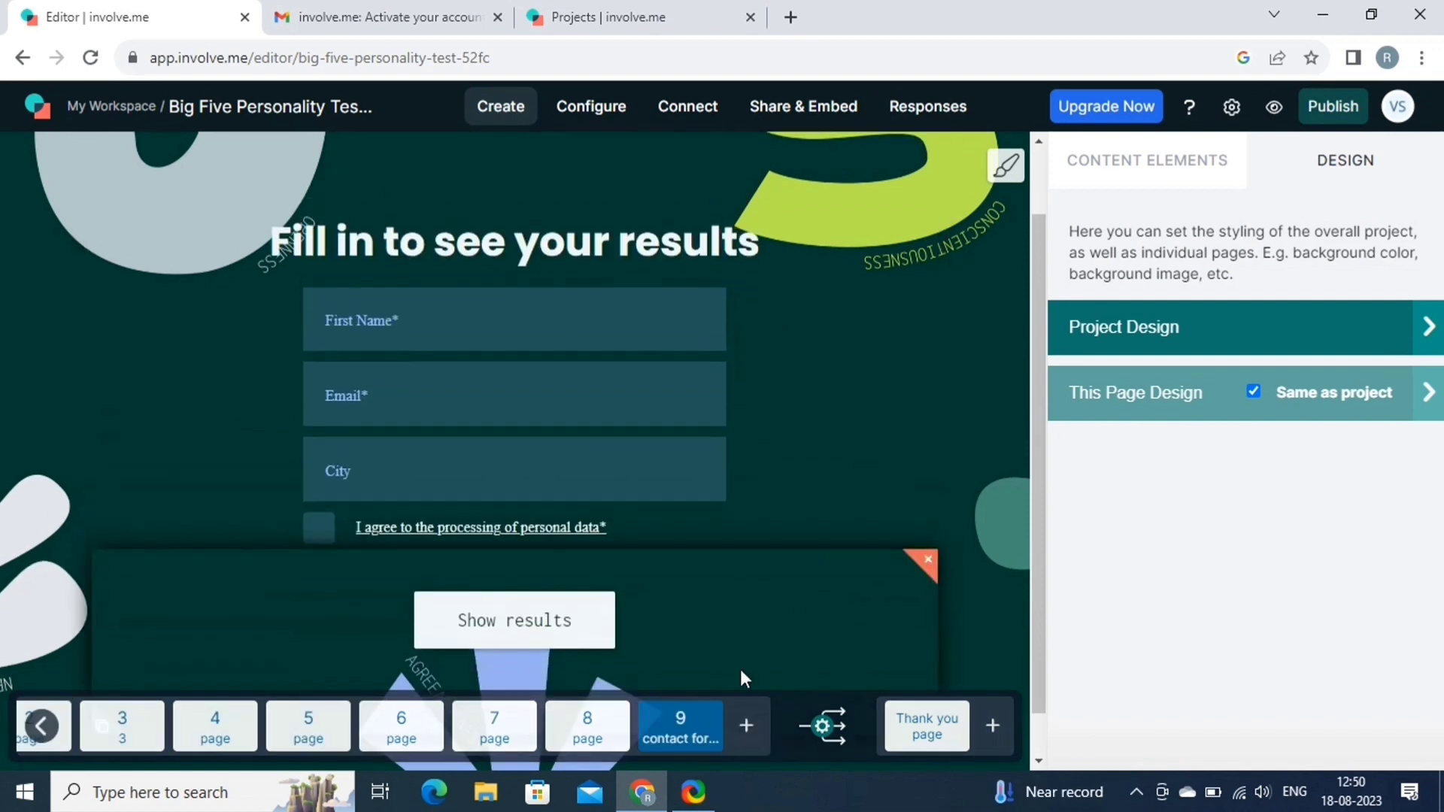
pyautogui.click(747, 728)
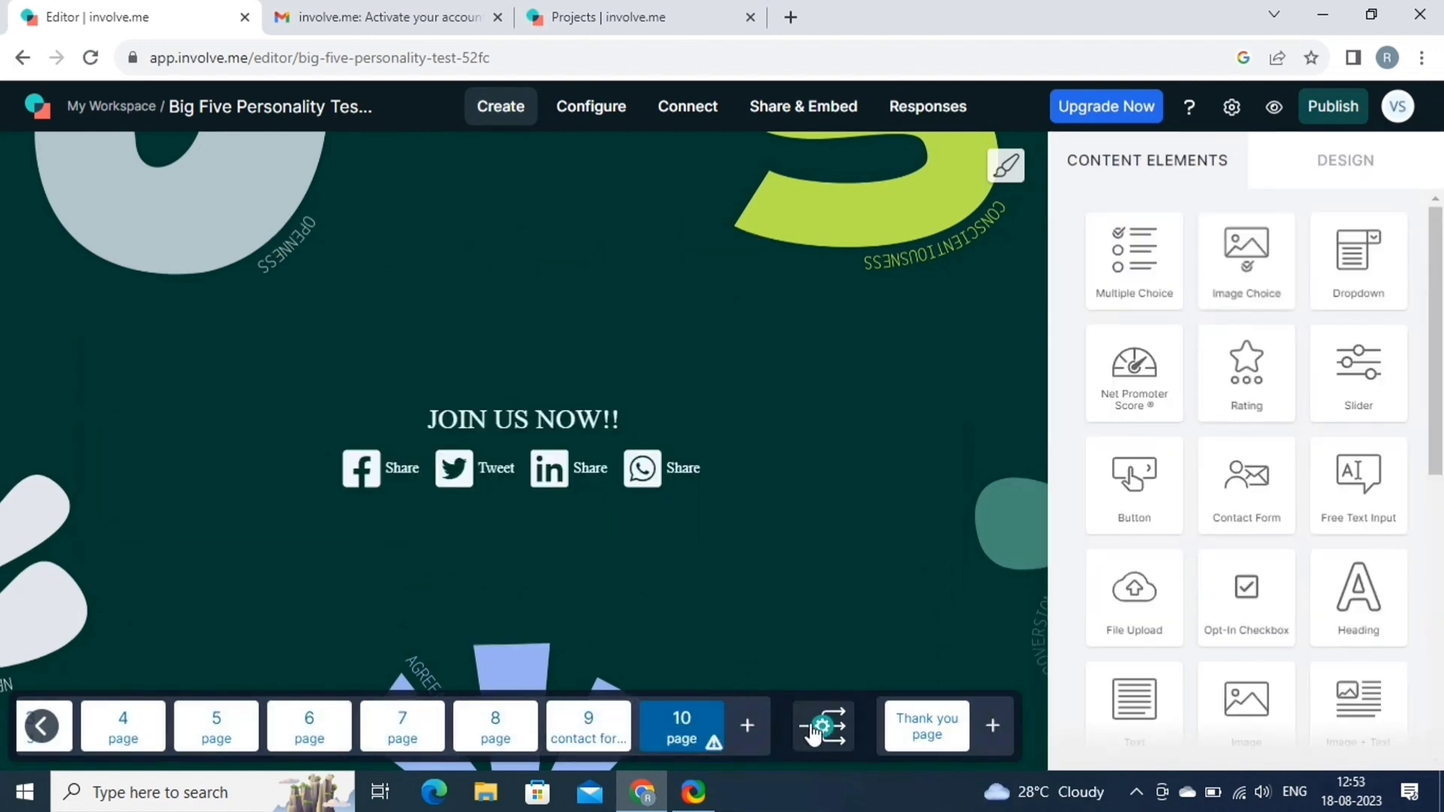
pyautogui.click(821, 726)
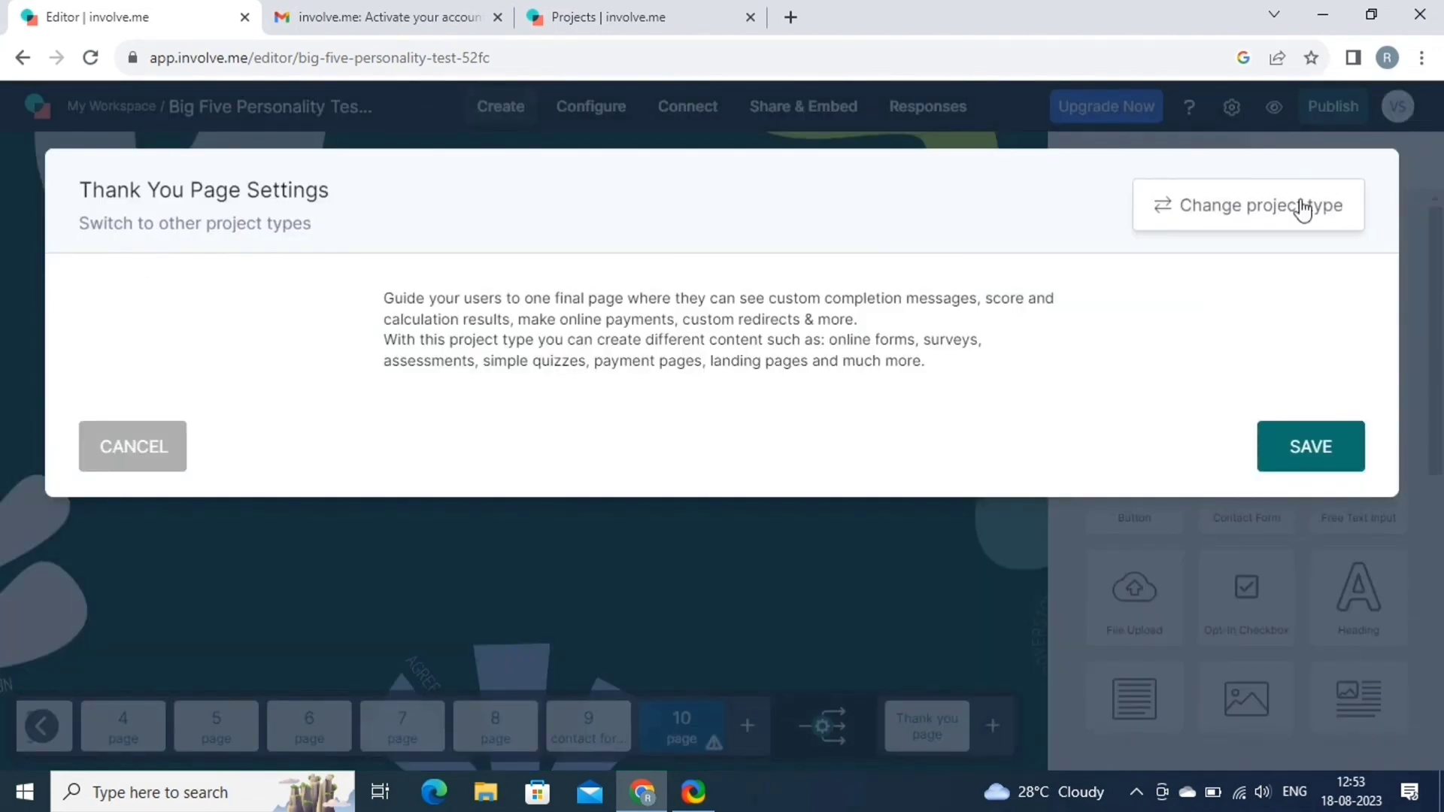
pyautogui.click(1330, 457)
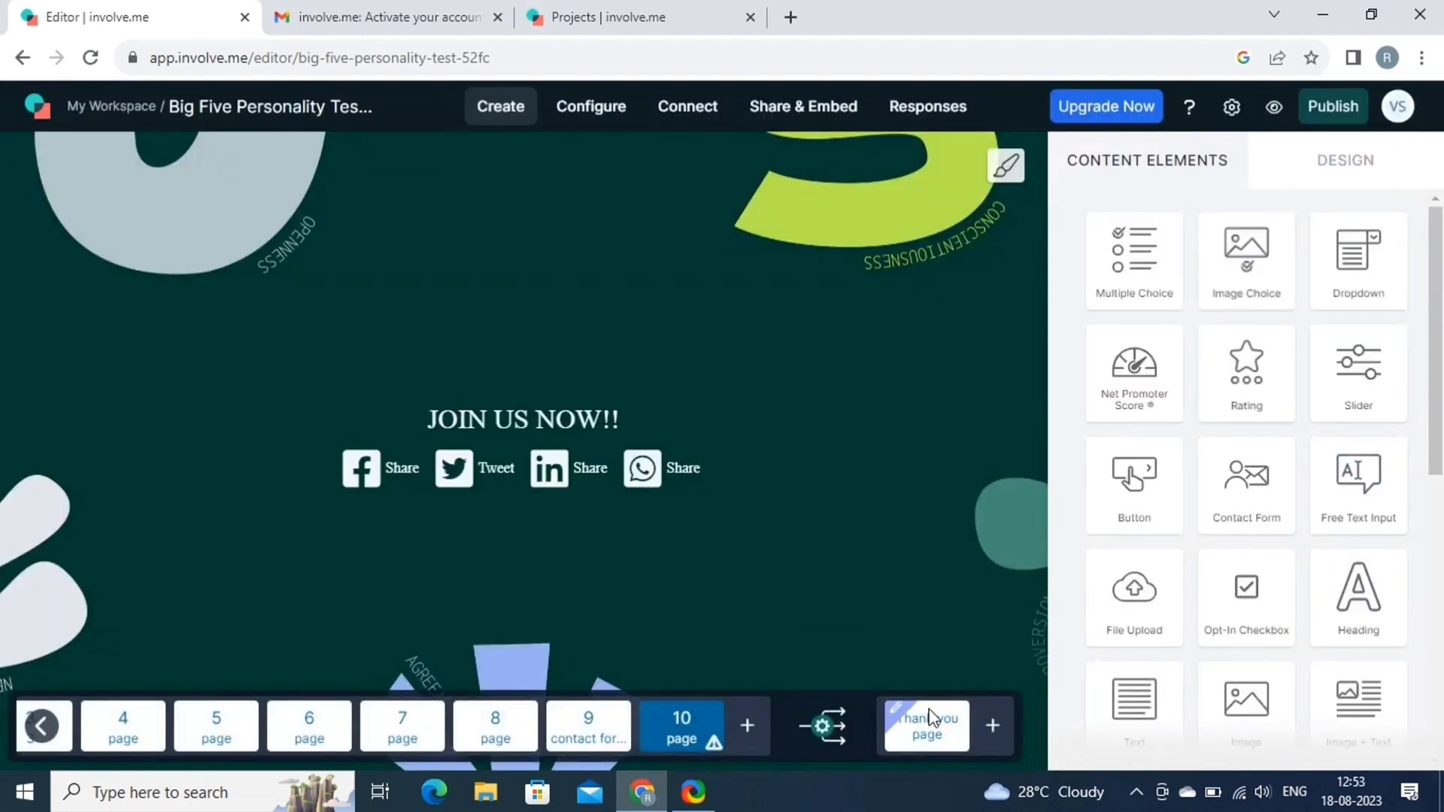
# Review the Results page, select the neurotic result's placeholder paragraph, and bring up Publish options.
pyautogui.click(947, 719)
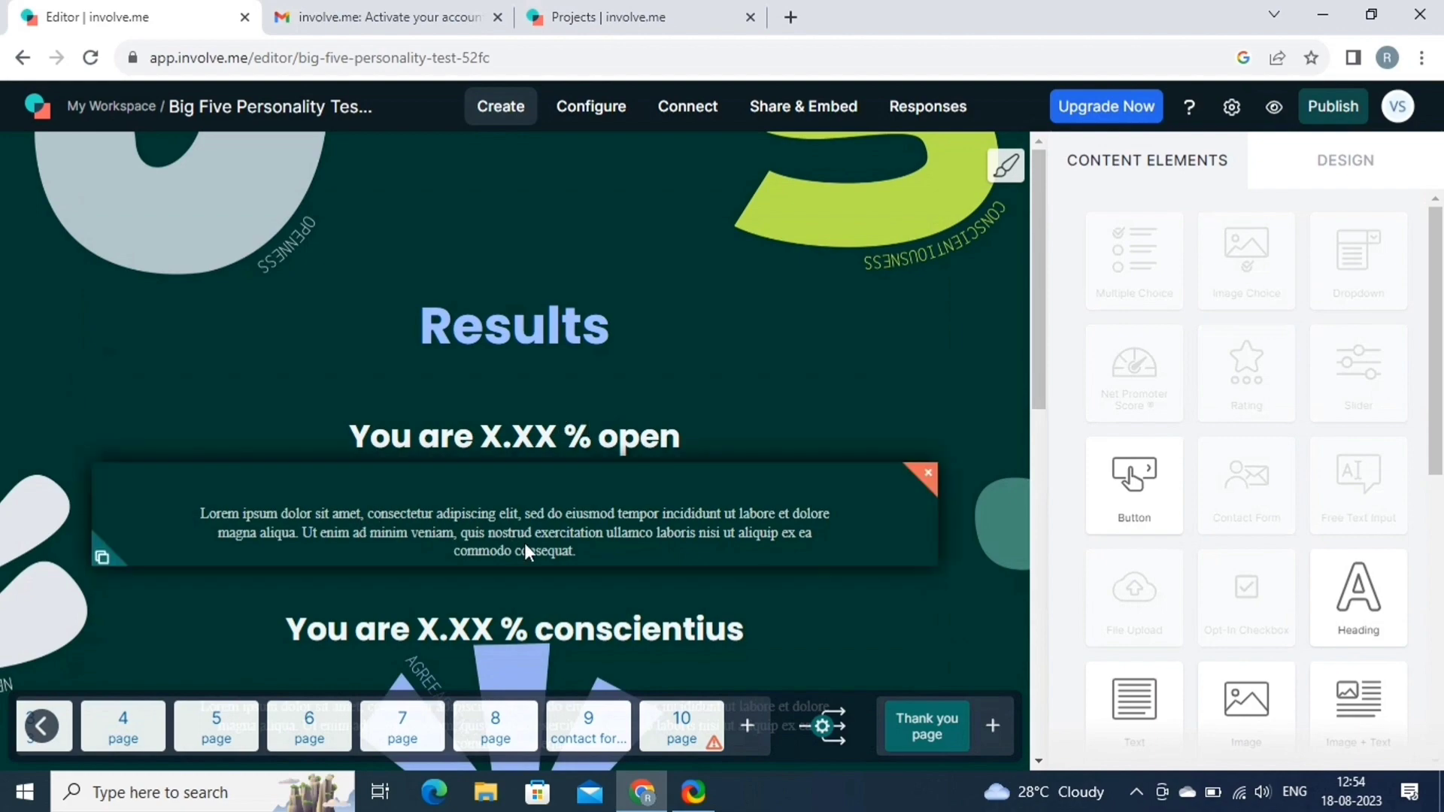
pyautogui.scroll(-7, 530, 543)
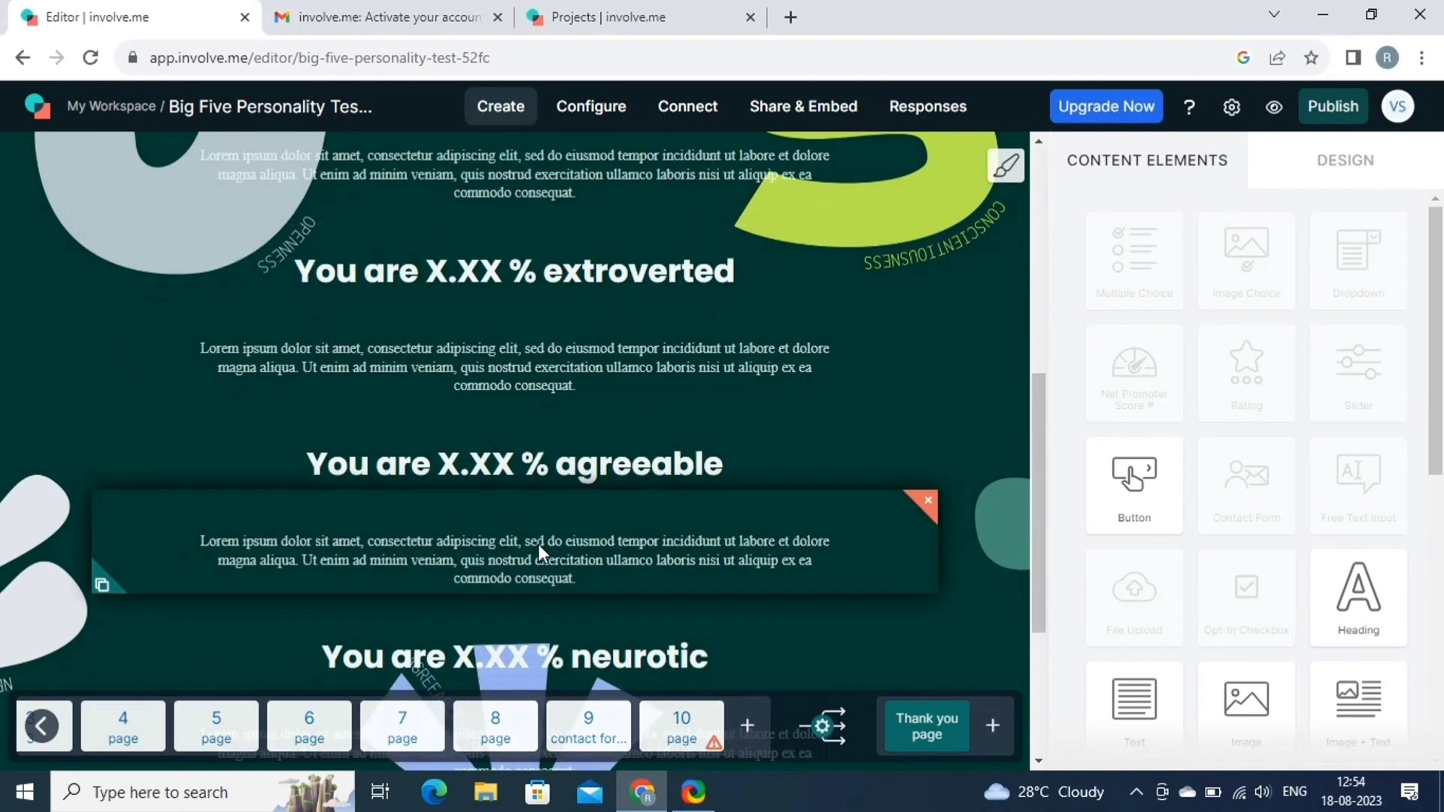
pyautogui.scroll(-4, 539, 545)
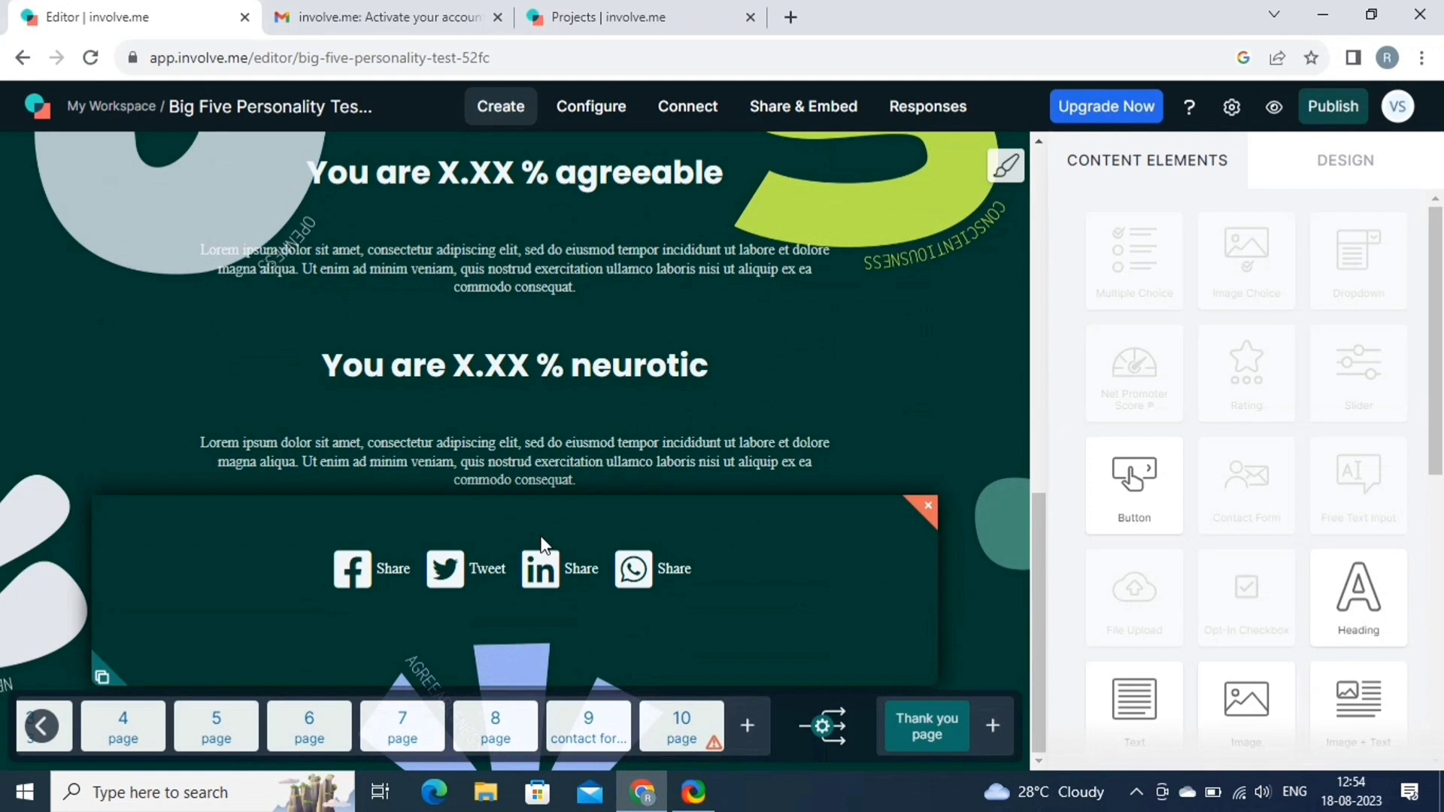
pyautogui.click(572, 462)
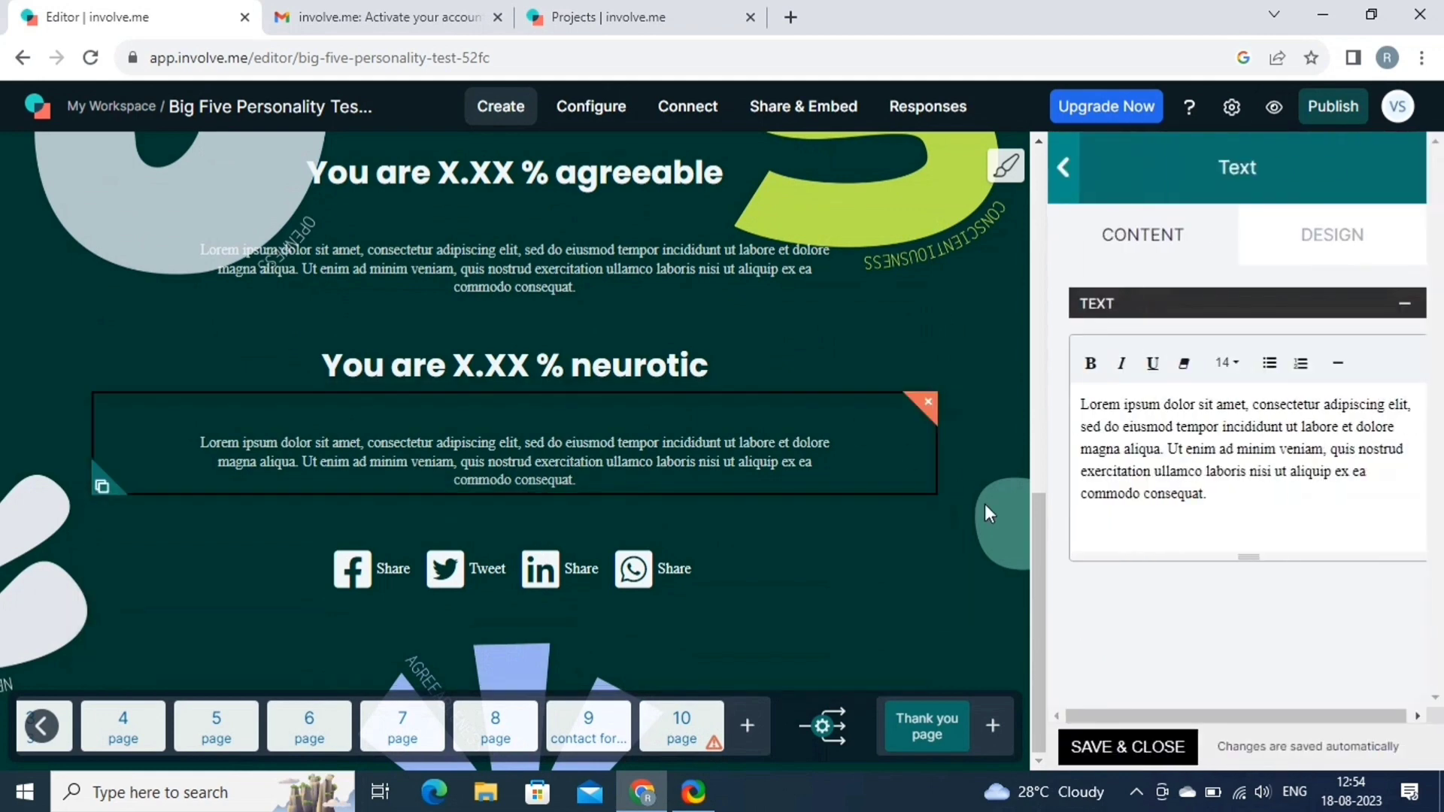
pyautogui.moveTo(1211, 495); pyautogui.dragTo(1071, 378)
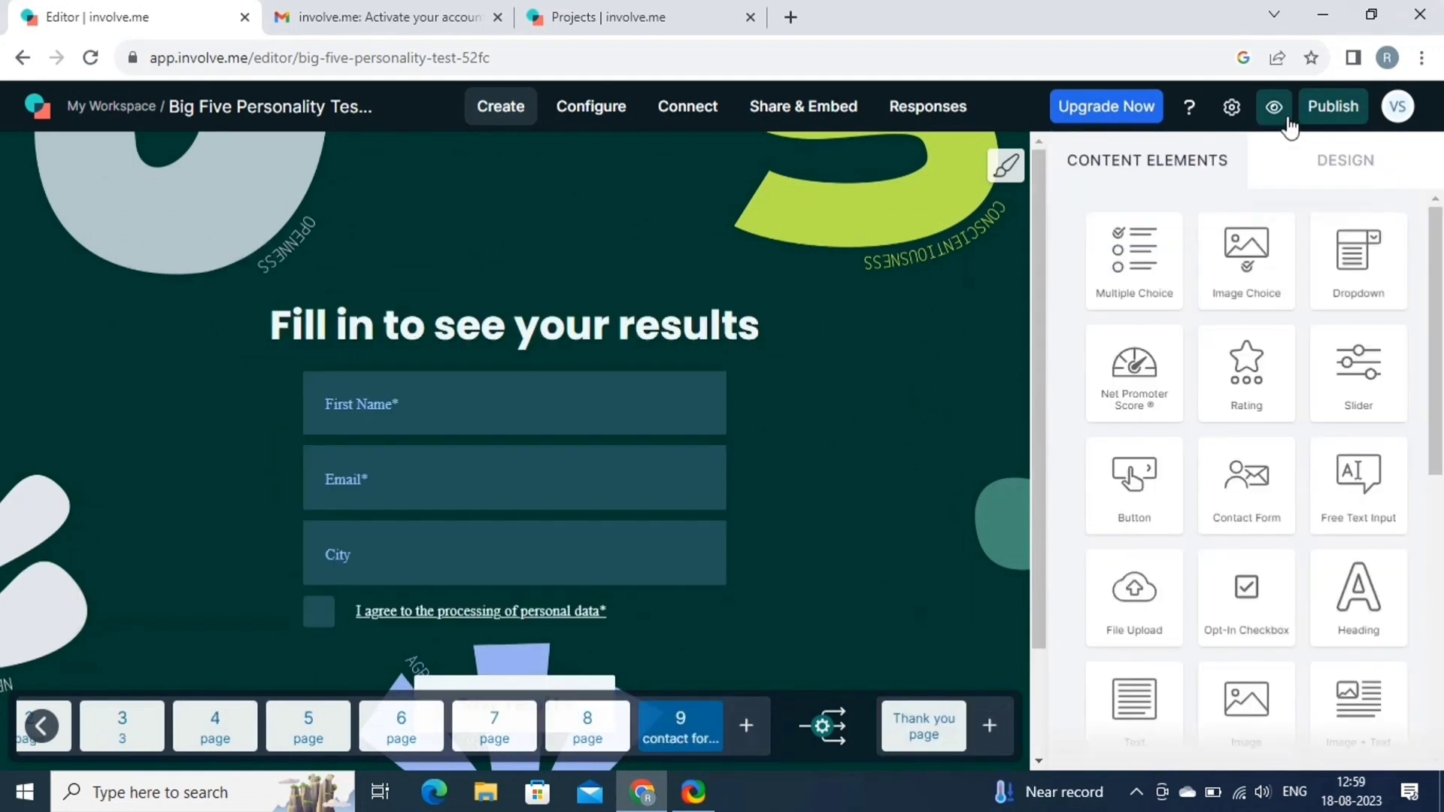
pyautogui.click(1329, 110)
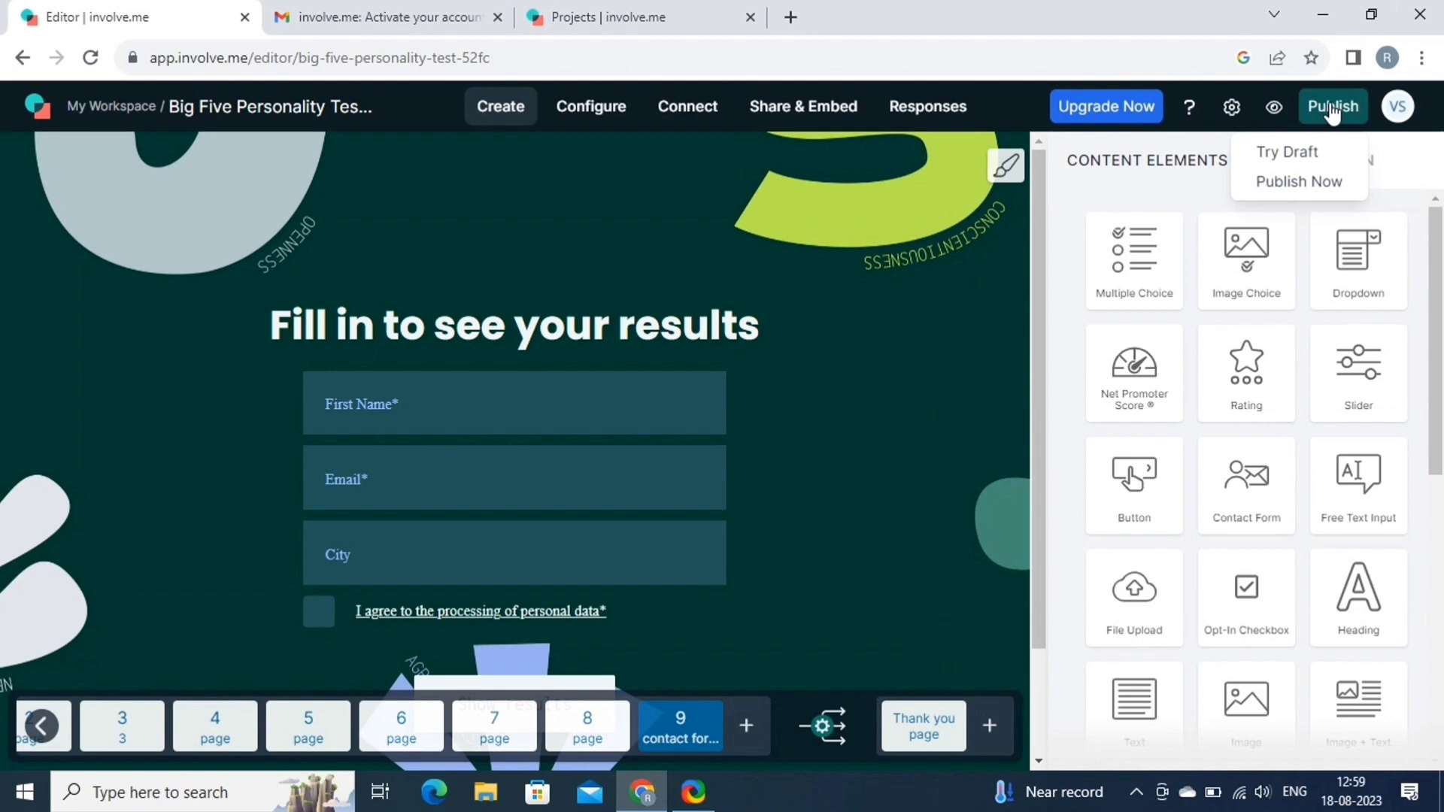
# Publish now, then keep response data retention at the plan maximum of 30 days.
pyautogui.click(1331, 112)
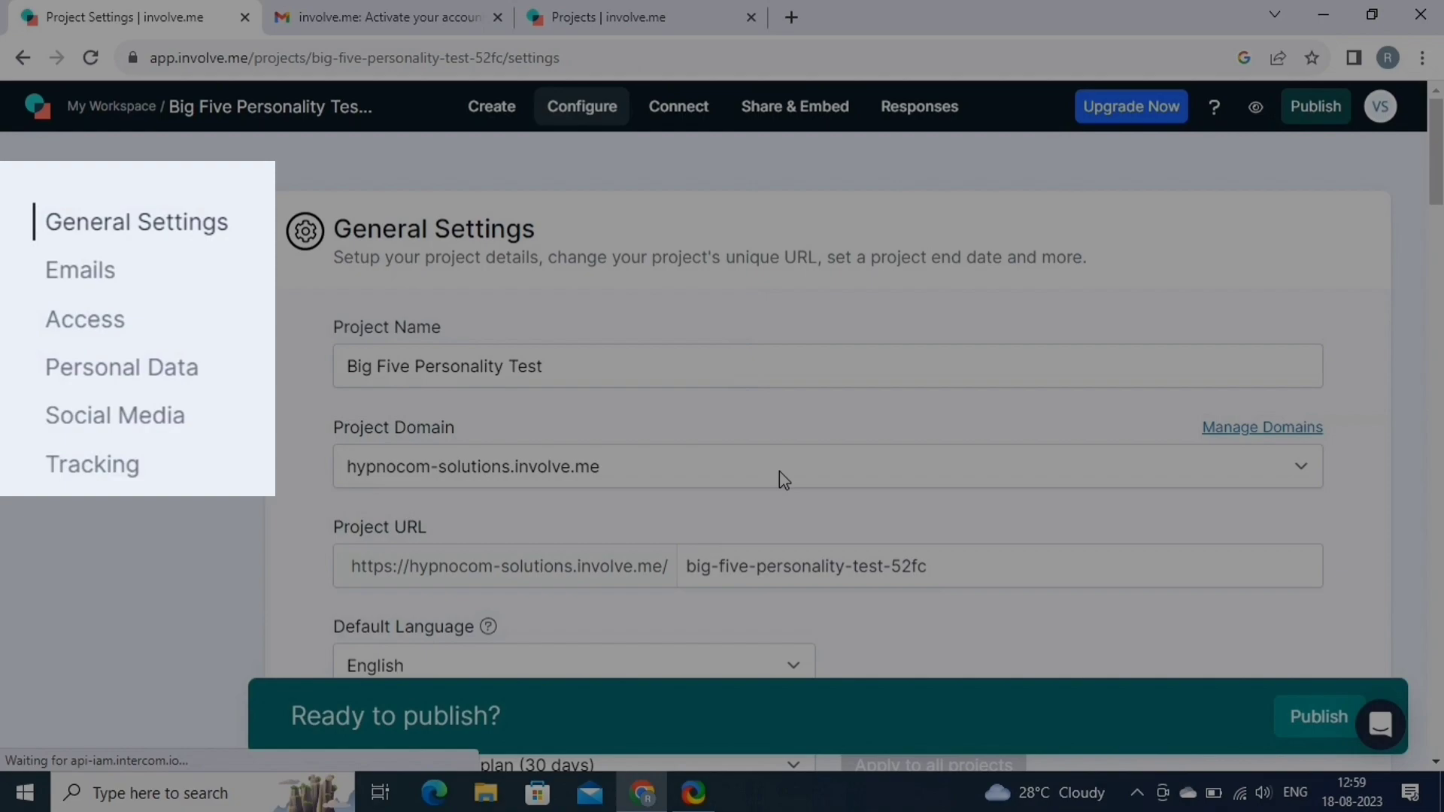
pyautogui.scroll(-3, 780, 470)
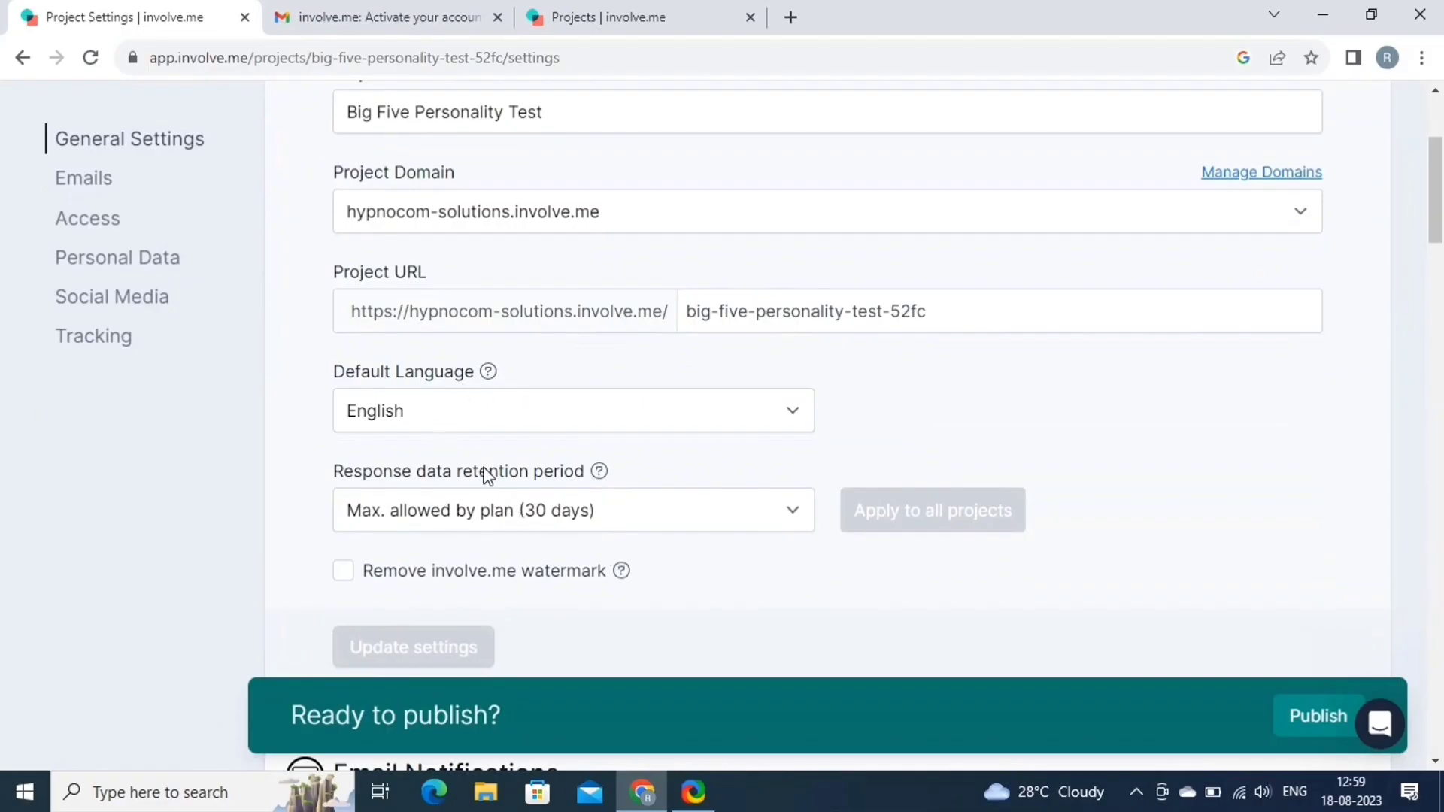
pyautogui.click(532, 524)
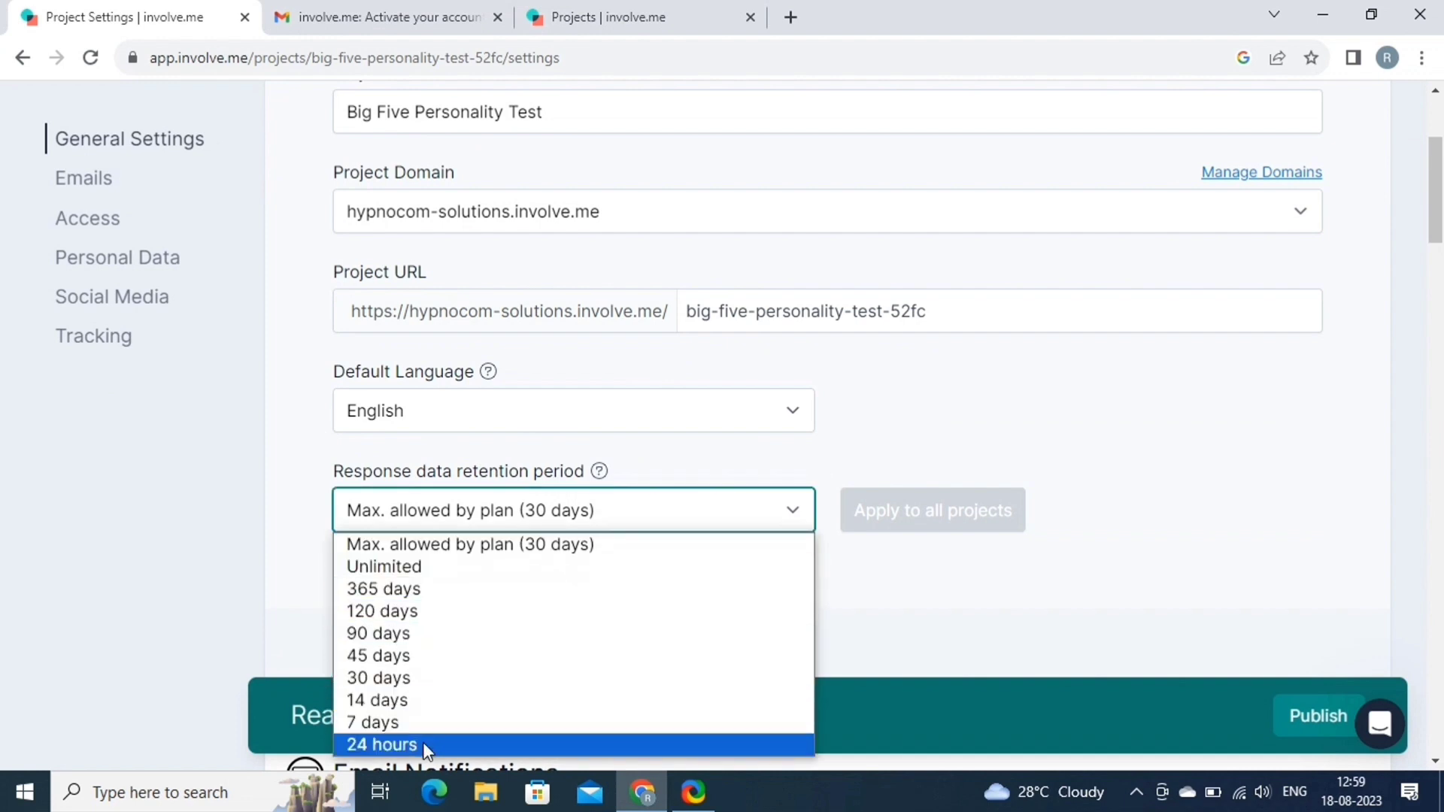
pyautogui.click(454, 545)
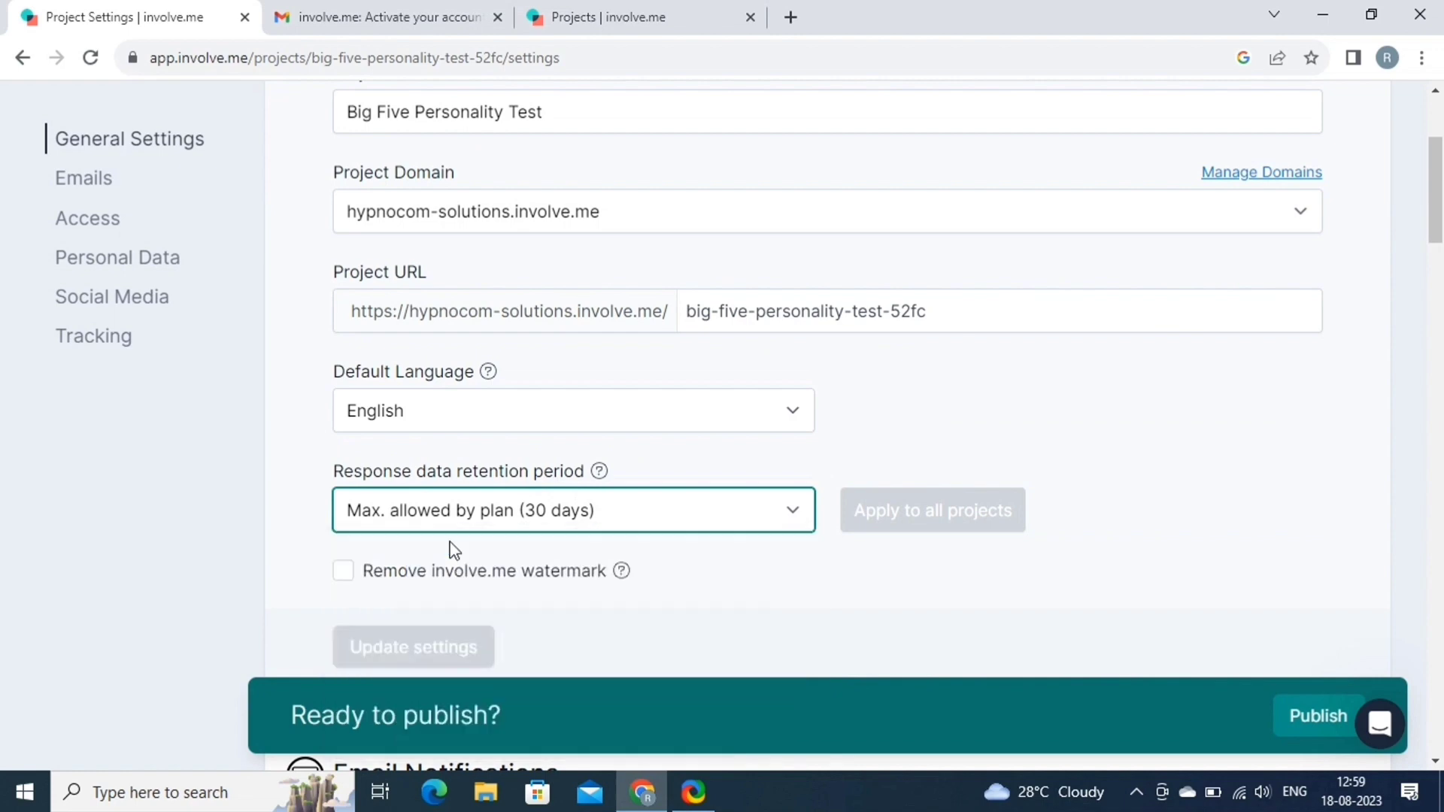
# Turn on custom participant emails with the 'Thank you for filling out' subject and save.
pyautogui.scroll(-5, 706, 500)
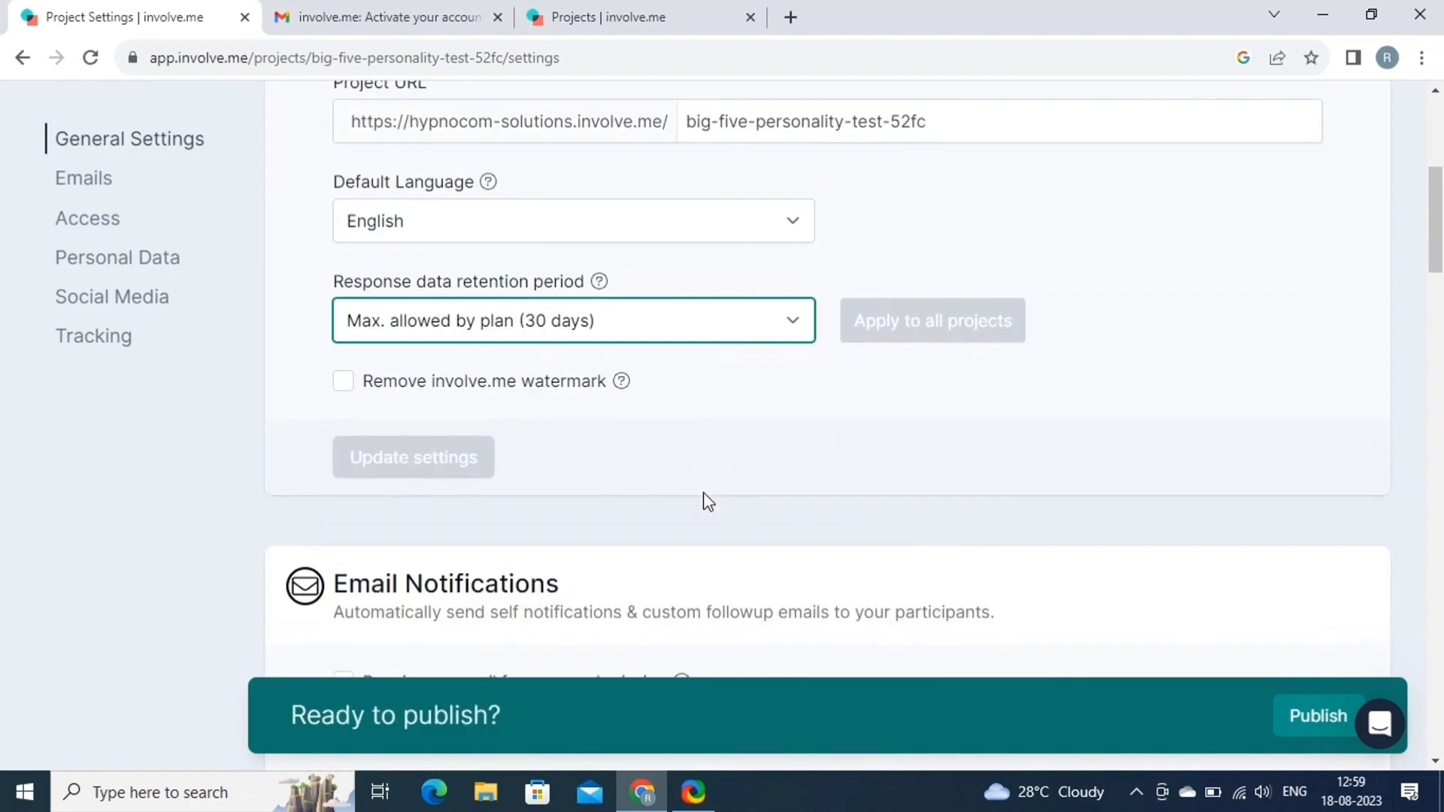
pyautogui.scroll(-2, 703, 497)
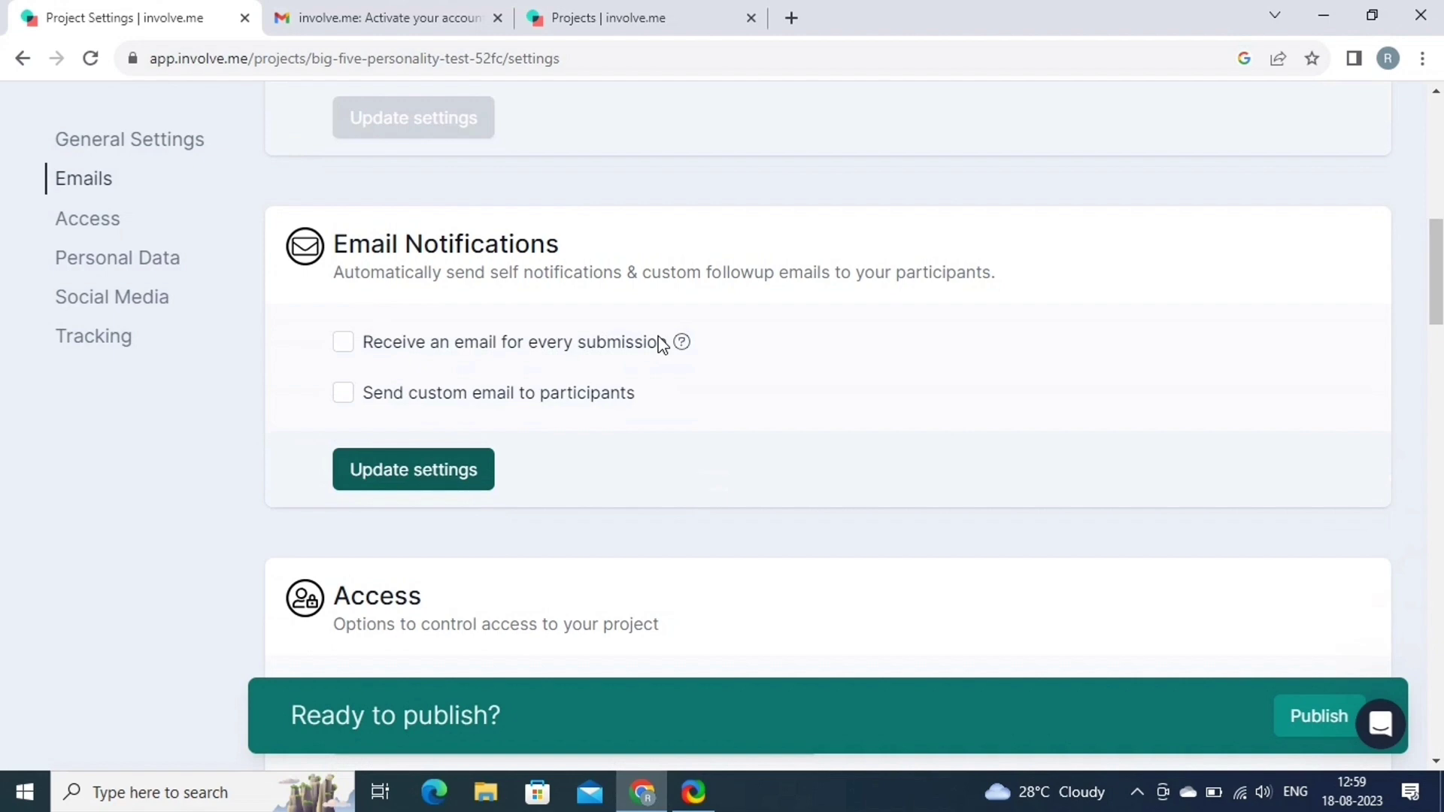
pyautogui.scroll(-4, 660, 344)
pyautogui.click(344, 110)
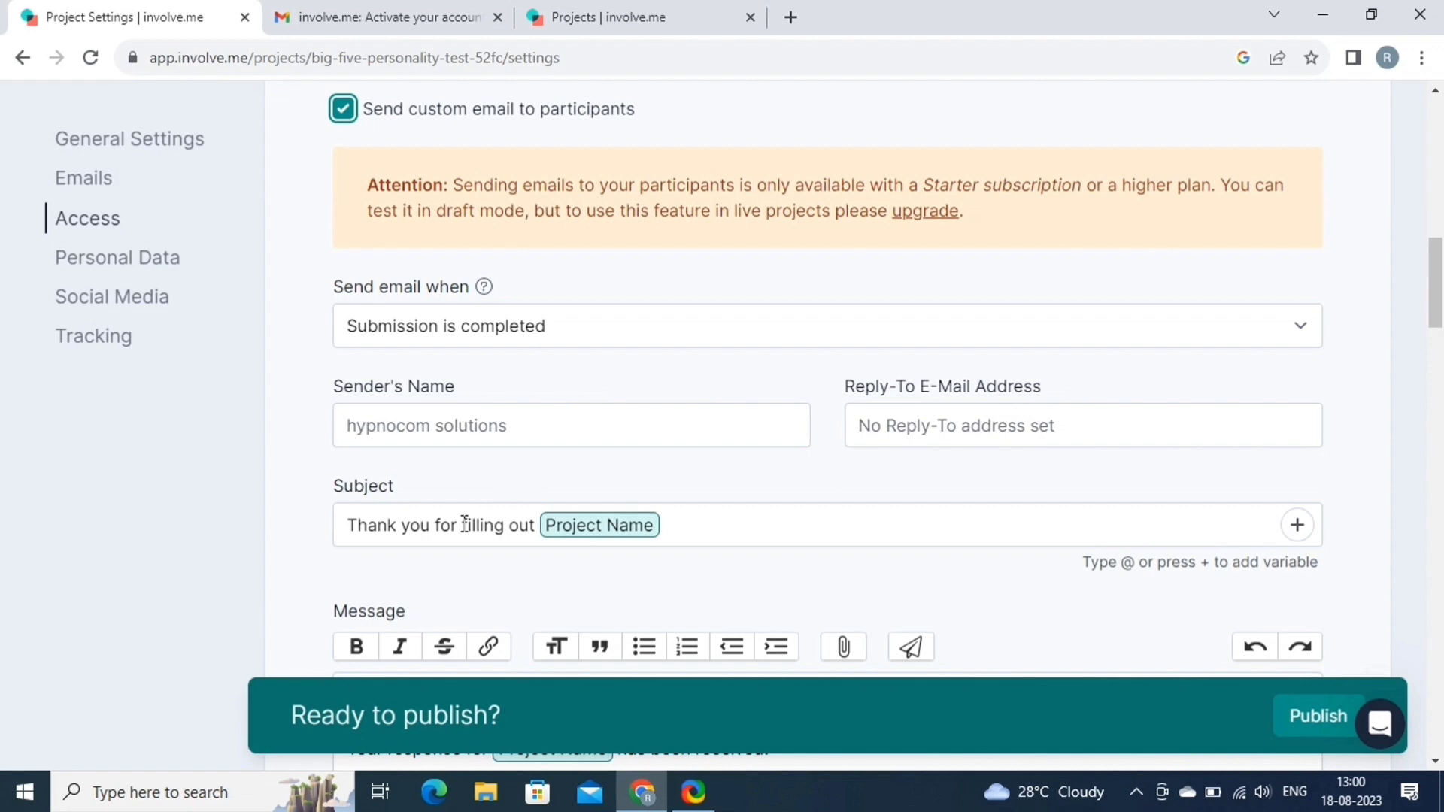
pyautogui.scroll(-5, 580, 592)
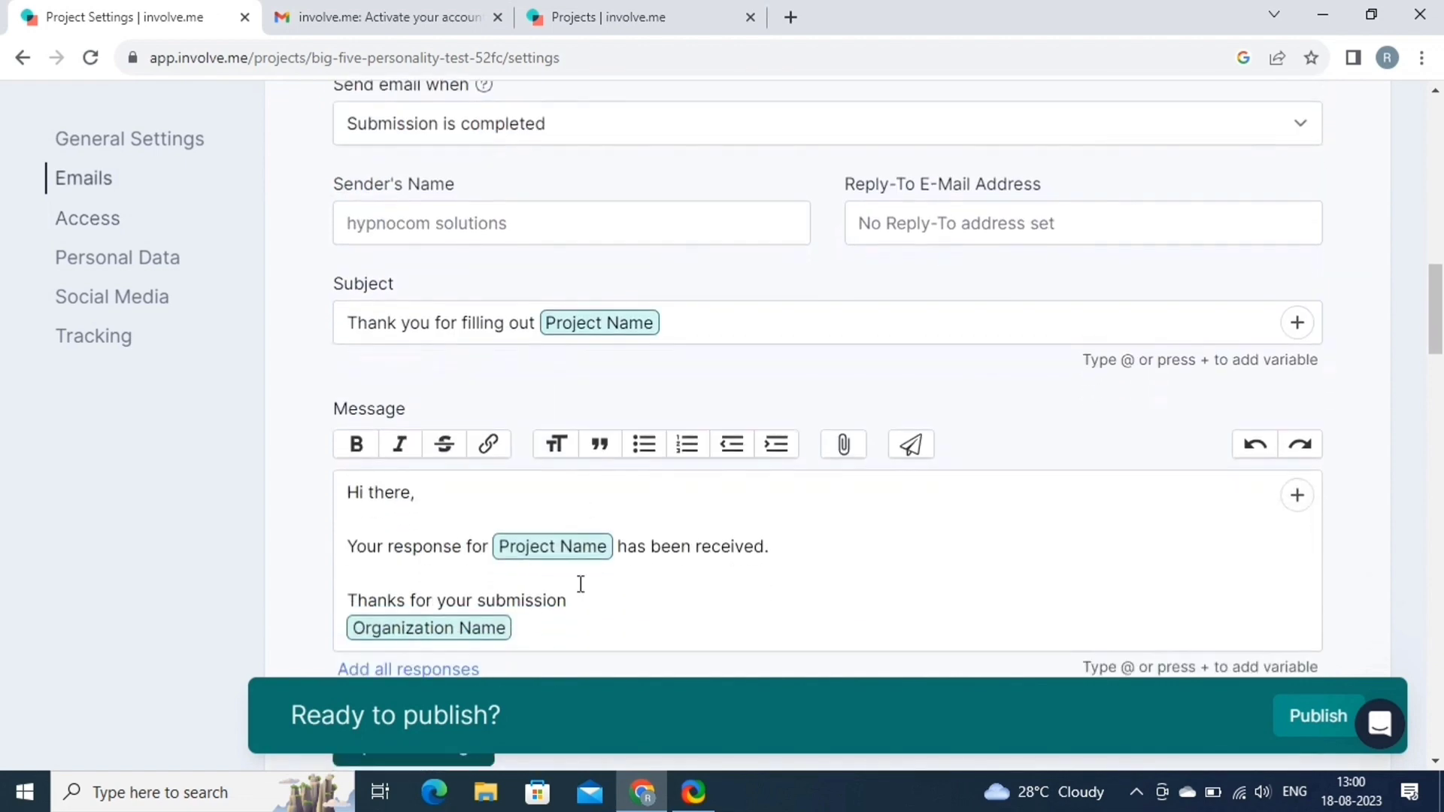
pyautogui.click(439, 566)
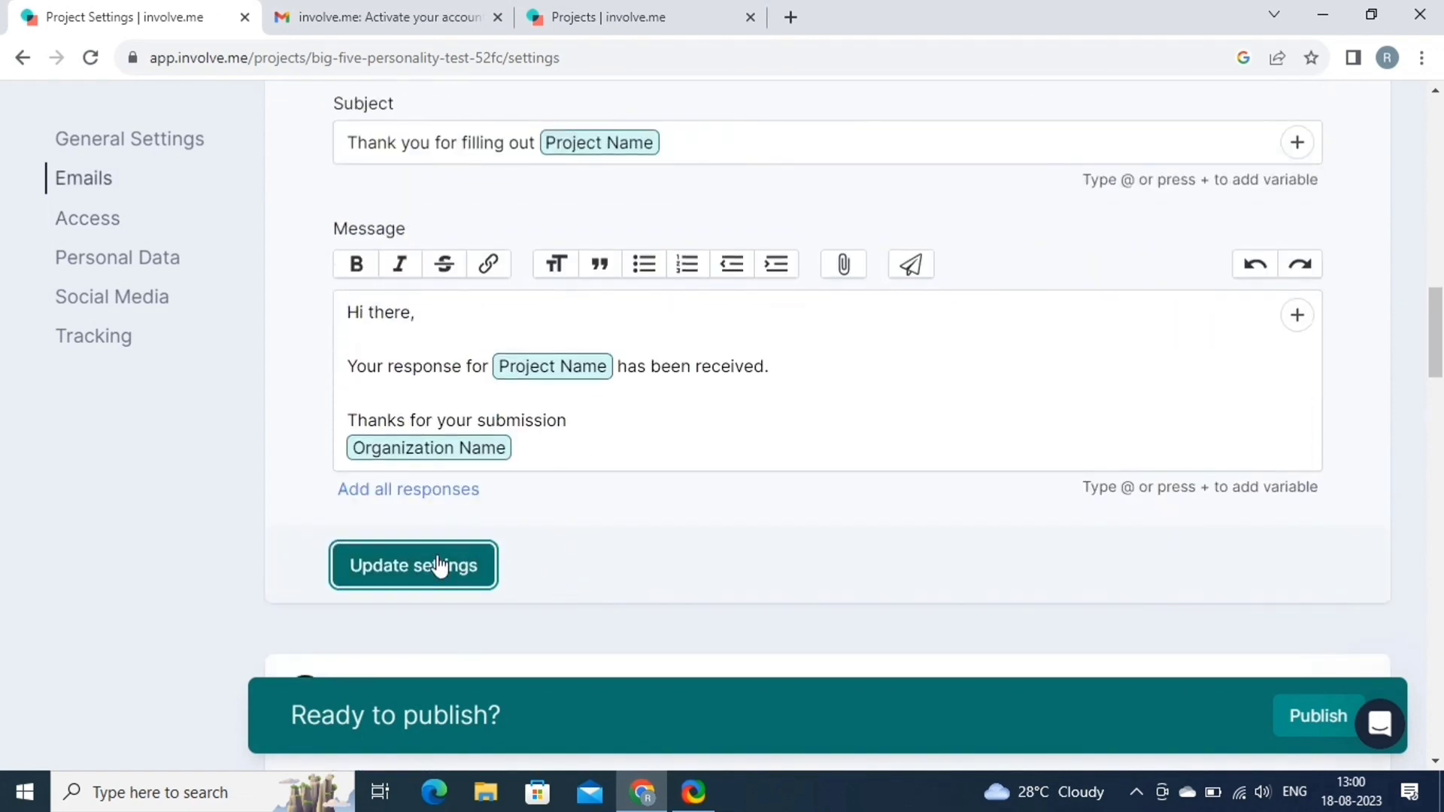
# Enable deactivation at a submission limit of 1, limited by successful payments.
pyautogui.scroll(-7, 545, 596)
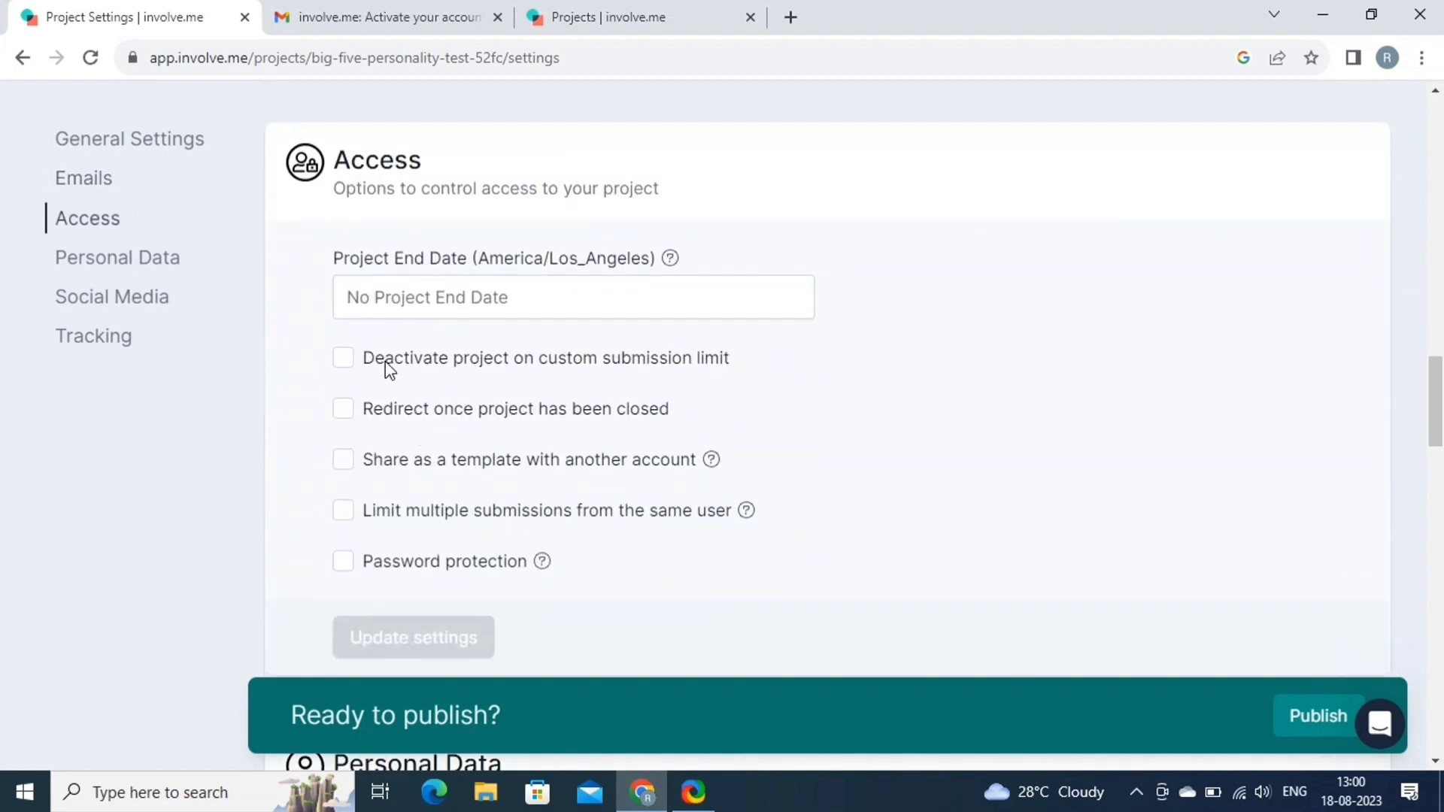
pyautogui.click(550, 363)
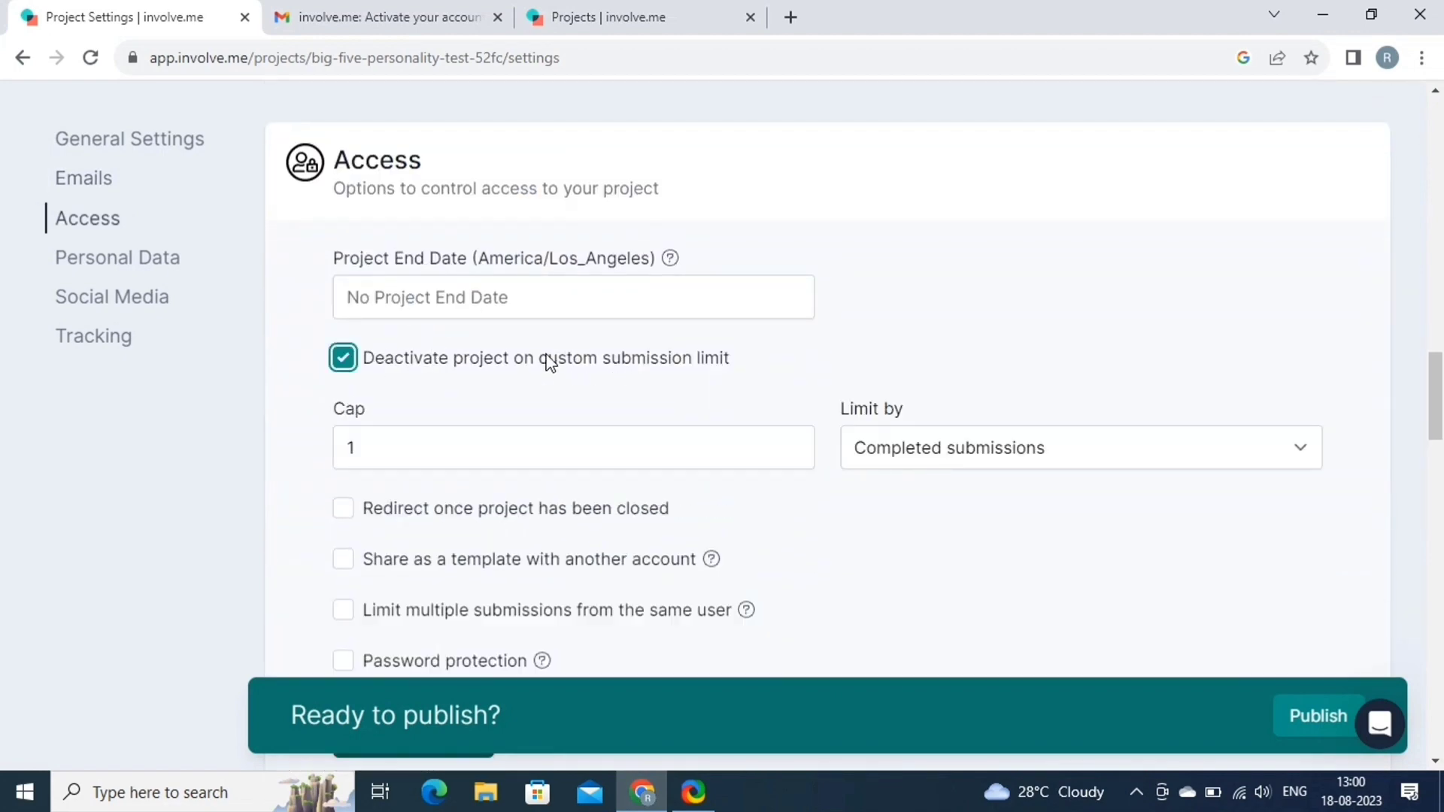
pyautogui.click(1033, 450)
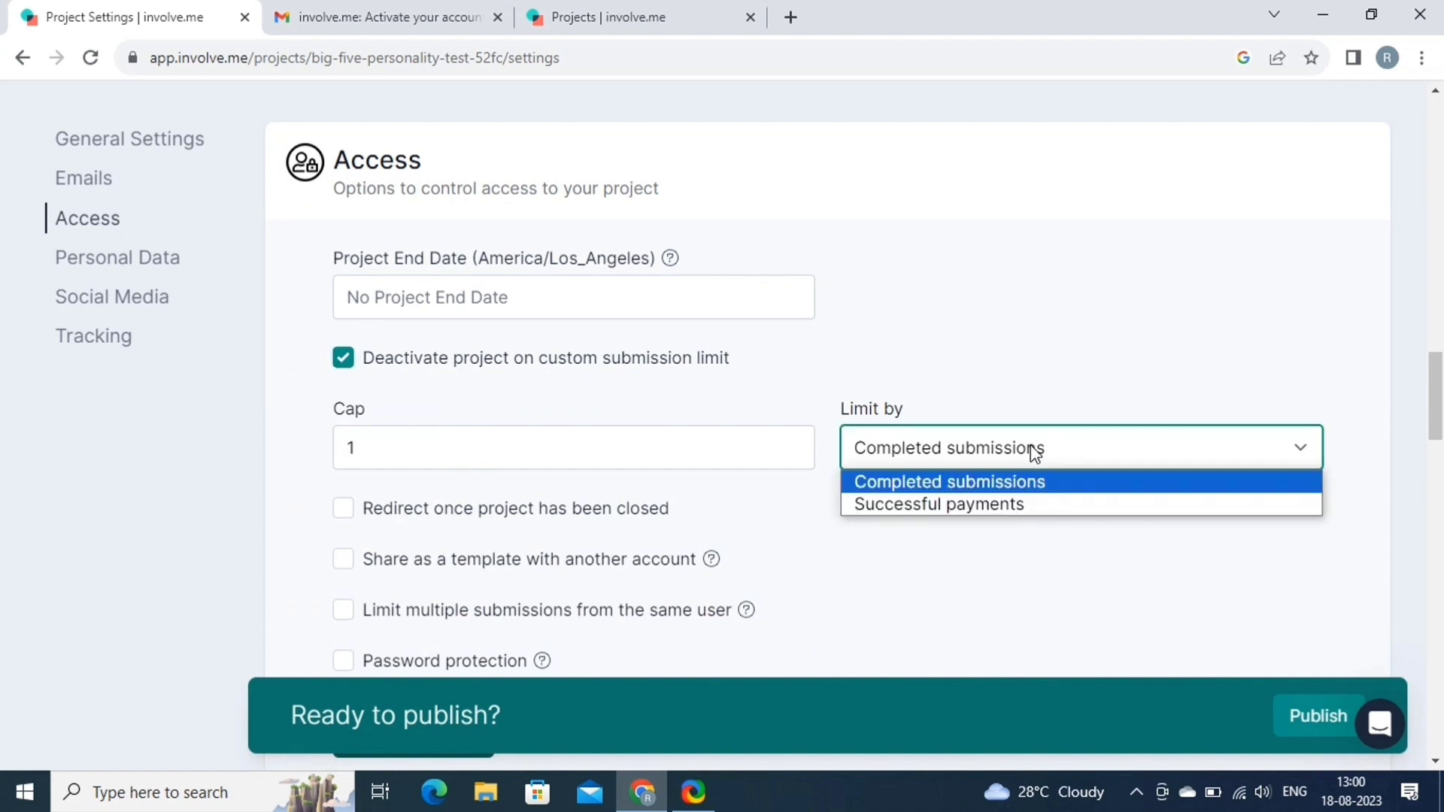
pyautogui.click(999, 505)
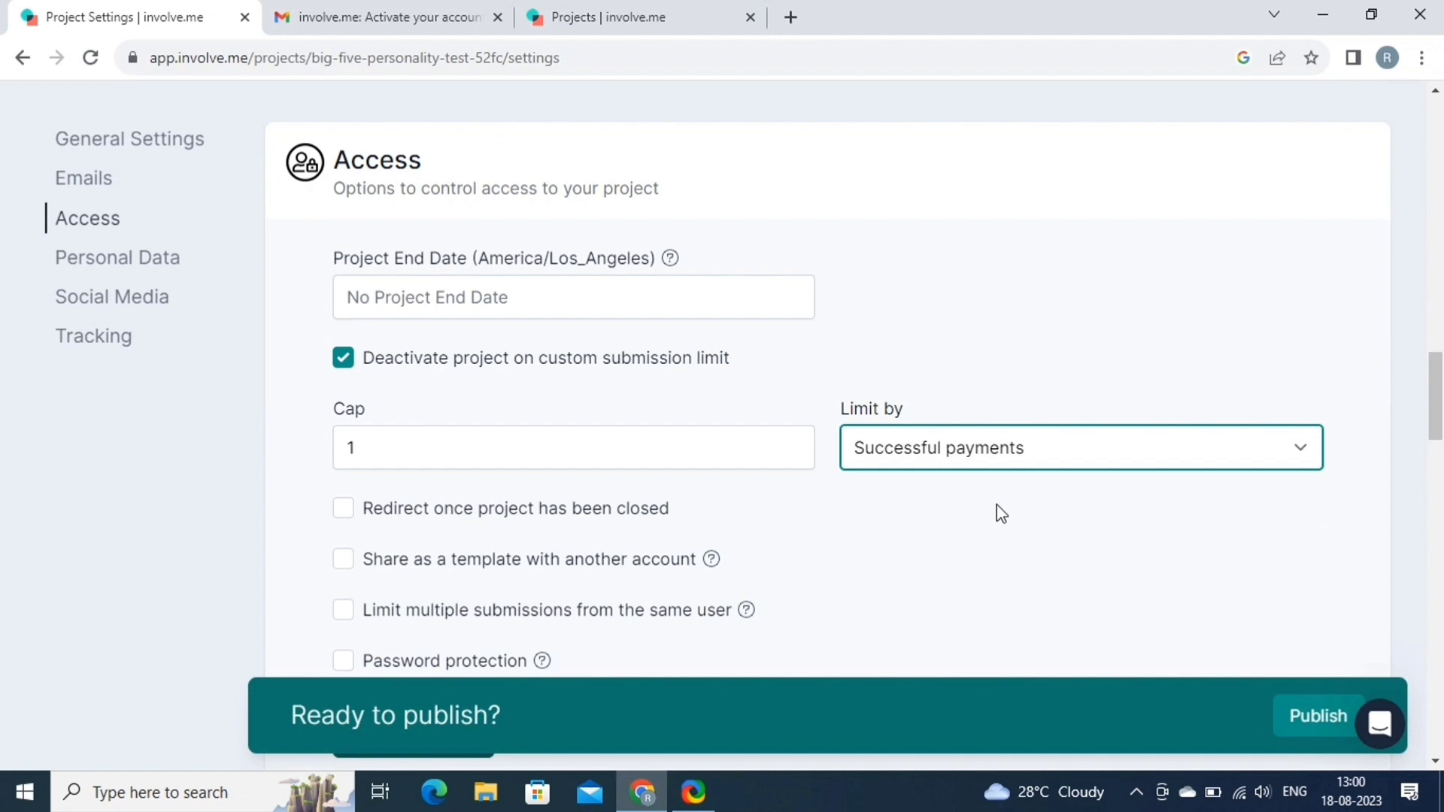
pyautogui.scroll(-2, 998, 510)
pyautogui.scroll(-5, 409, 377)
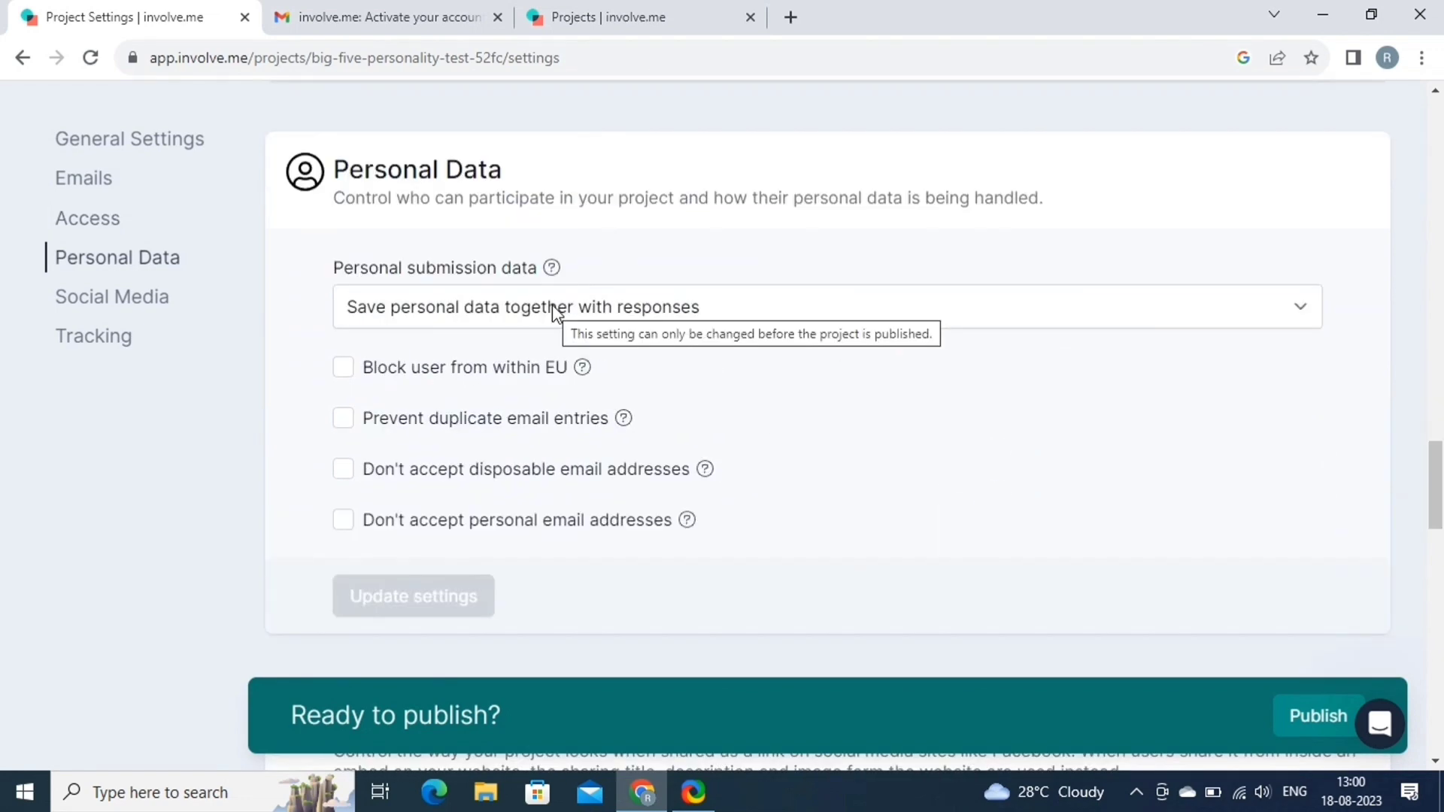
pyautogui.scroll(-7, 486, 492)
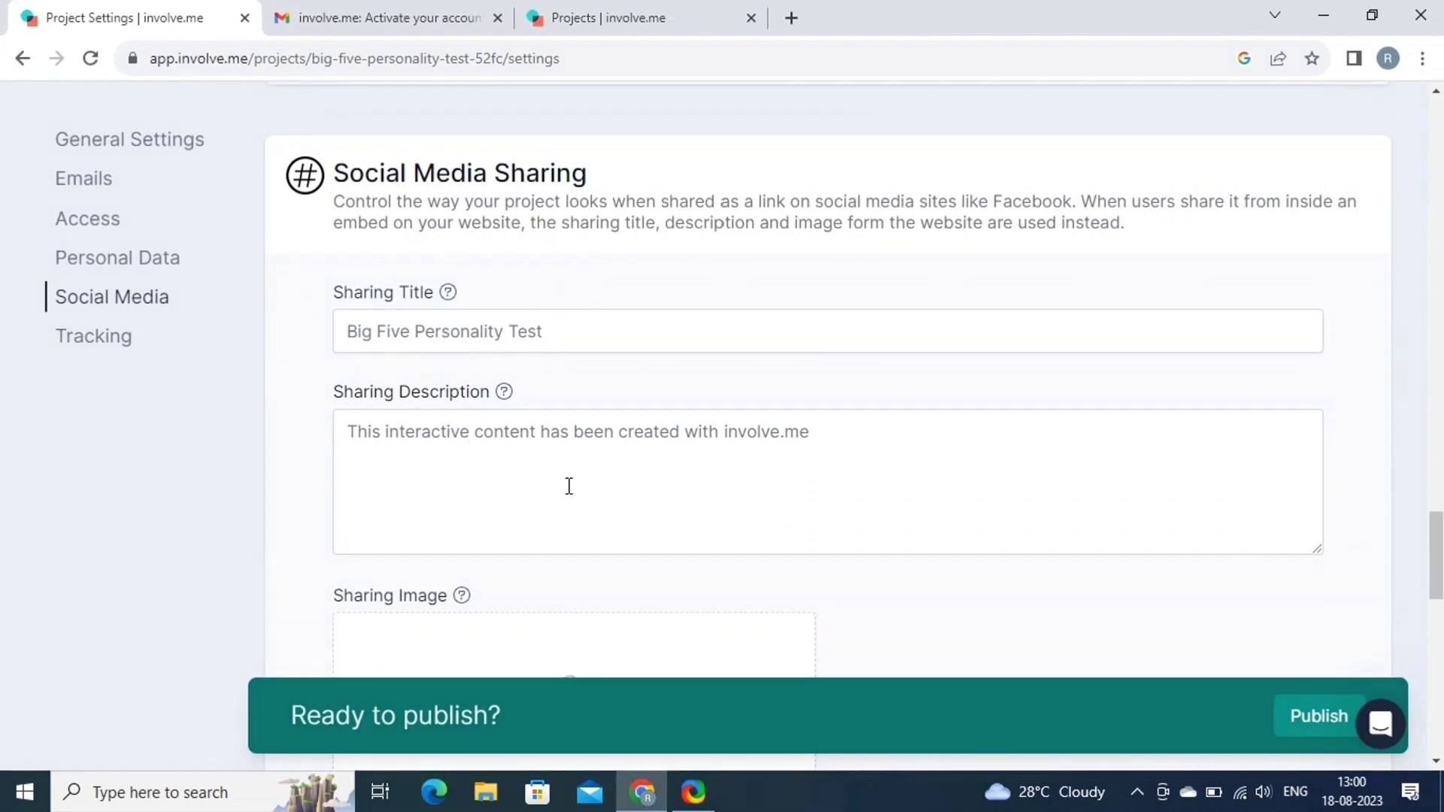
pyautogui.scroll(-10, 568, 485)
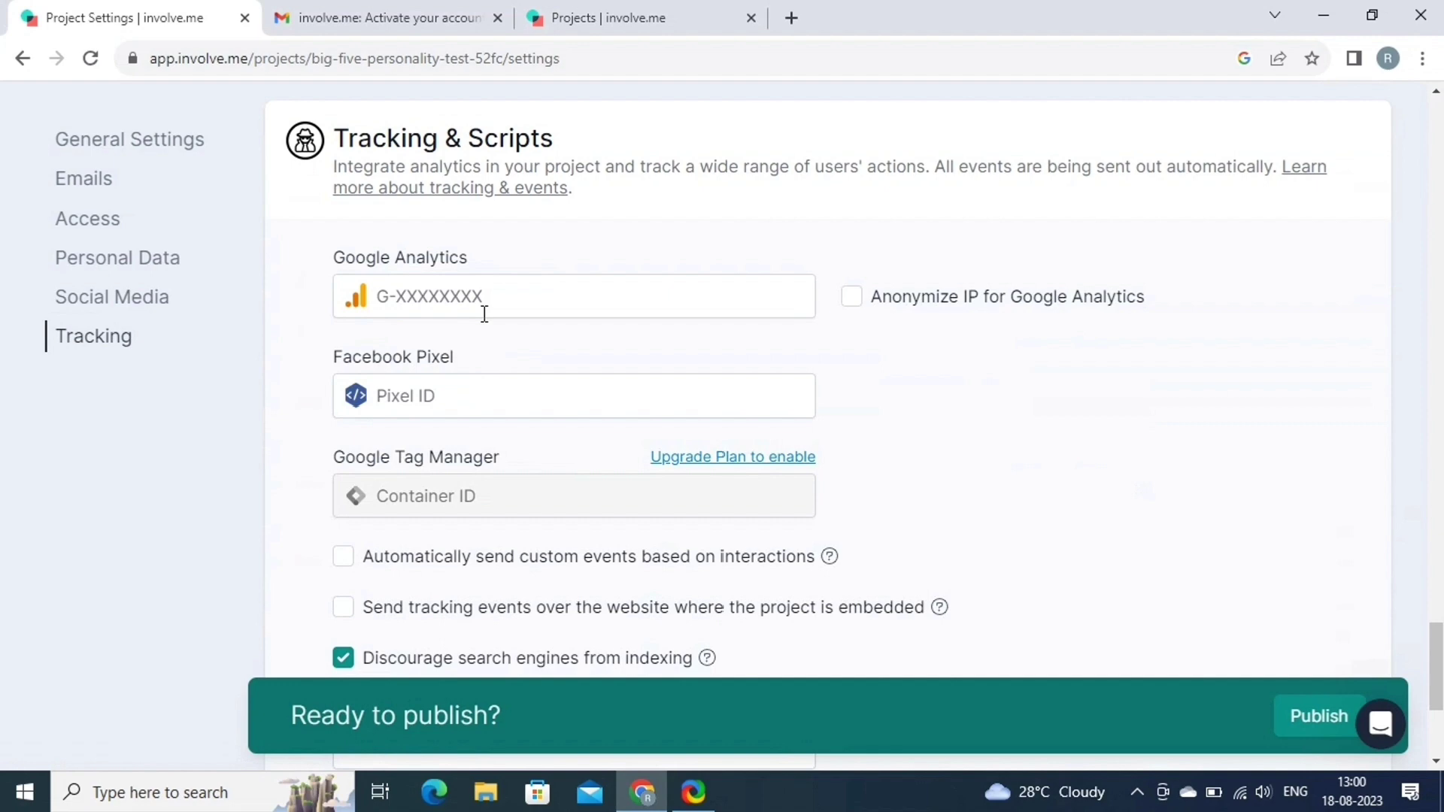
pyautogui.scroll(-5, 533, 430)
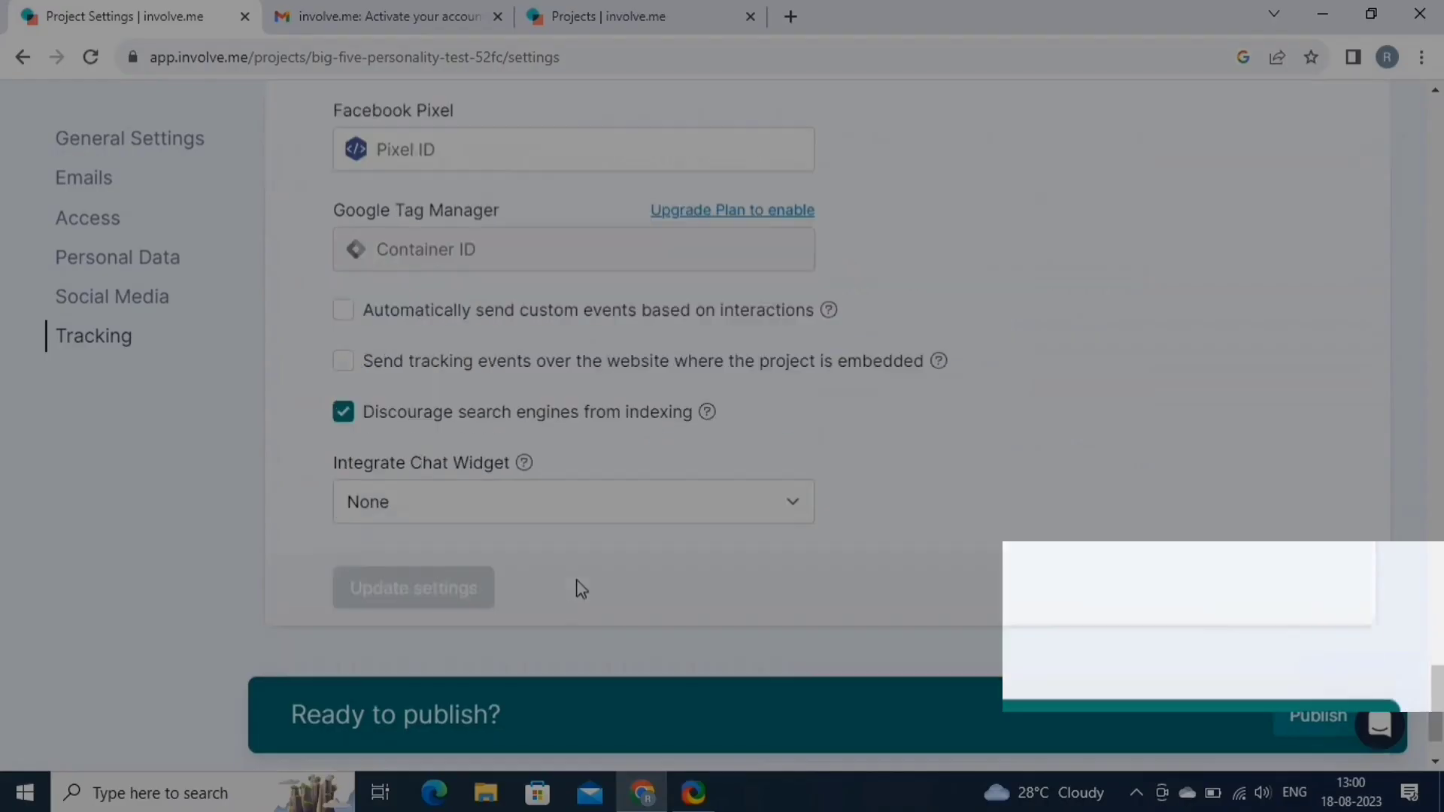
# Publish the Big Five Personality Test as a test version.
pyautogui.click(1307, 636)
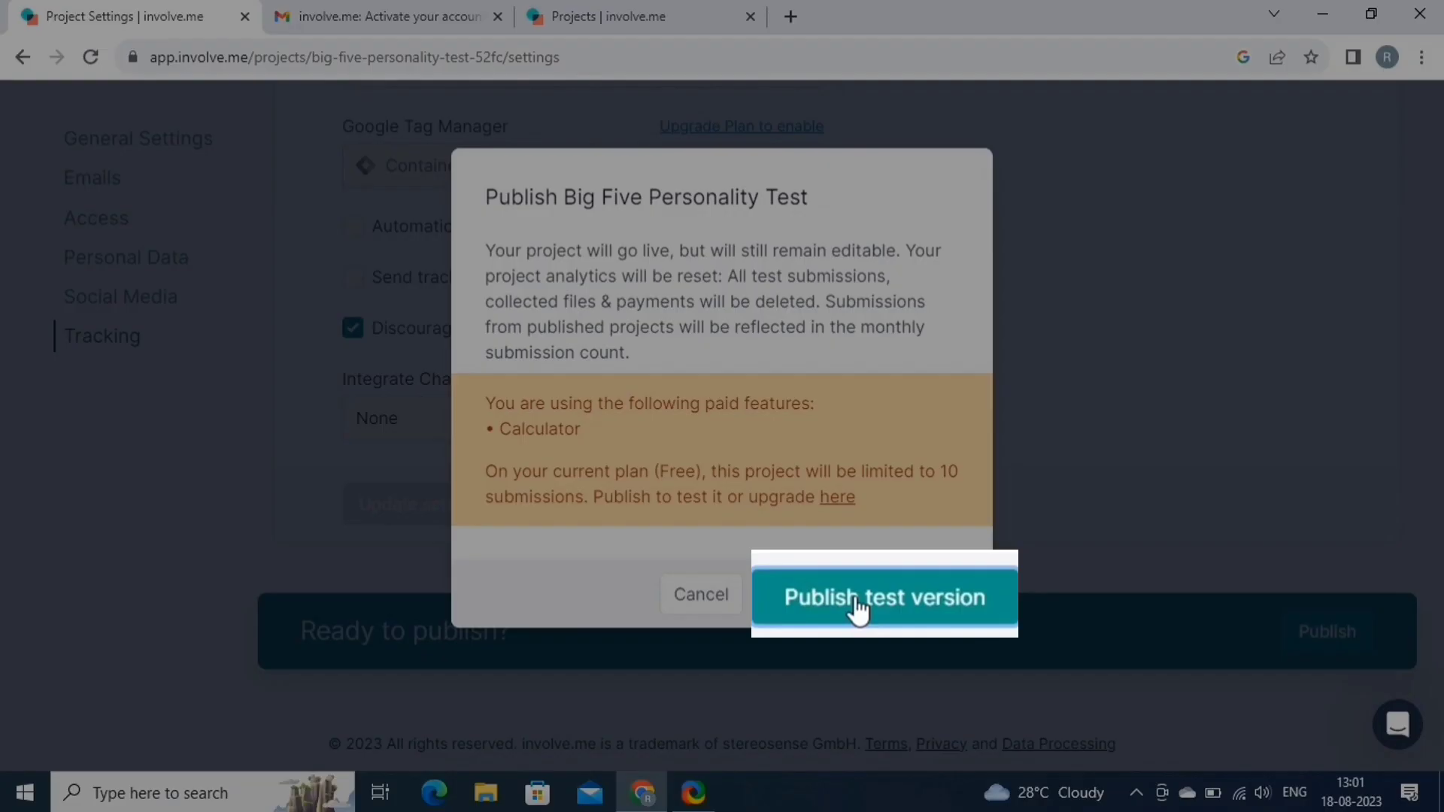
pyautogui.click(842, 600)
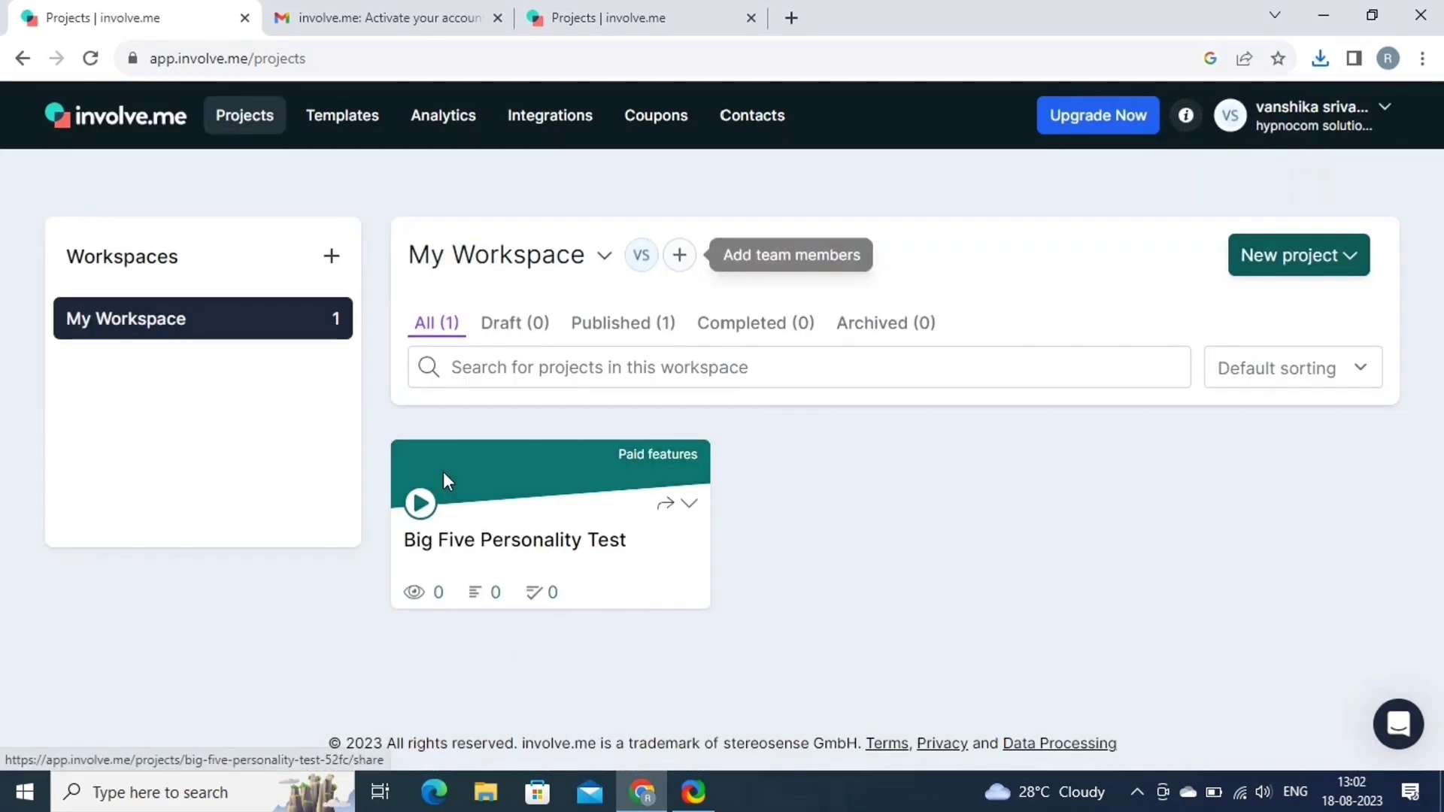
# Invite a colleague to the workspace by entering their e-mail address with Can edit permission.
pyautogui.click(686, 505)
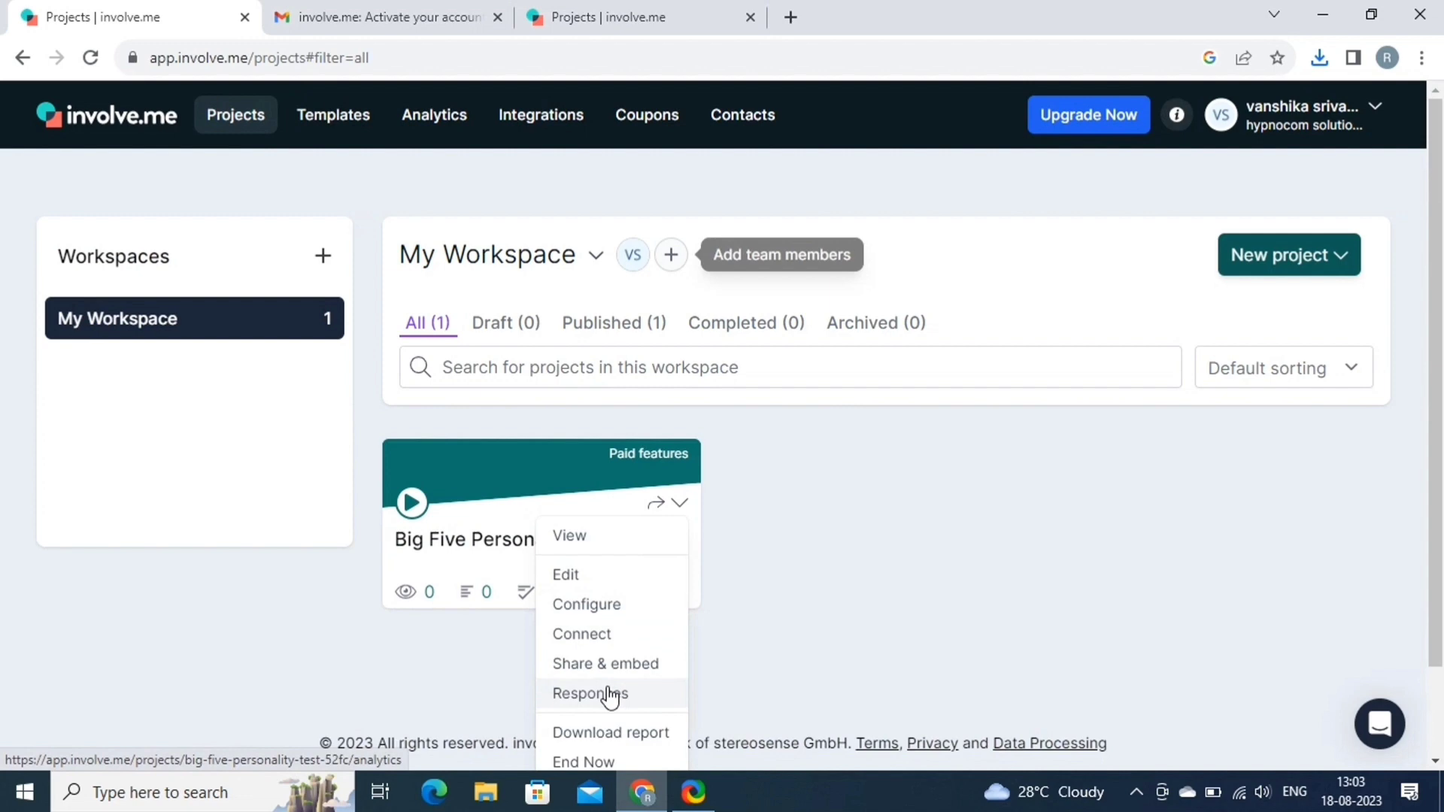
pyautogui.scroll(-1, 609, 693)
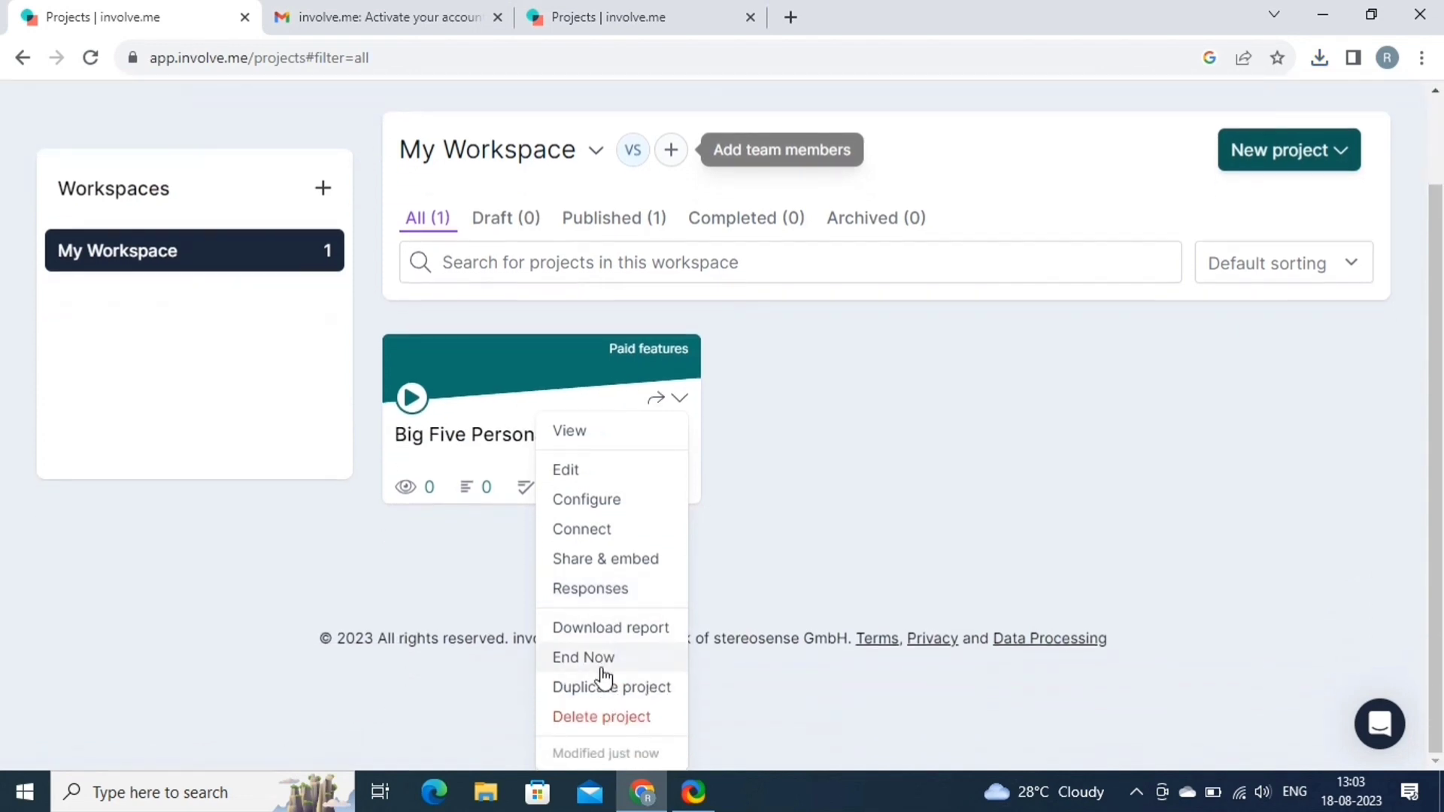
pyautogui.scroll(1, 818, 589)
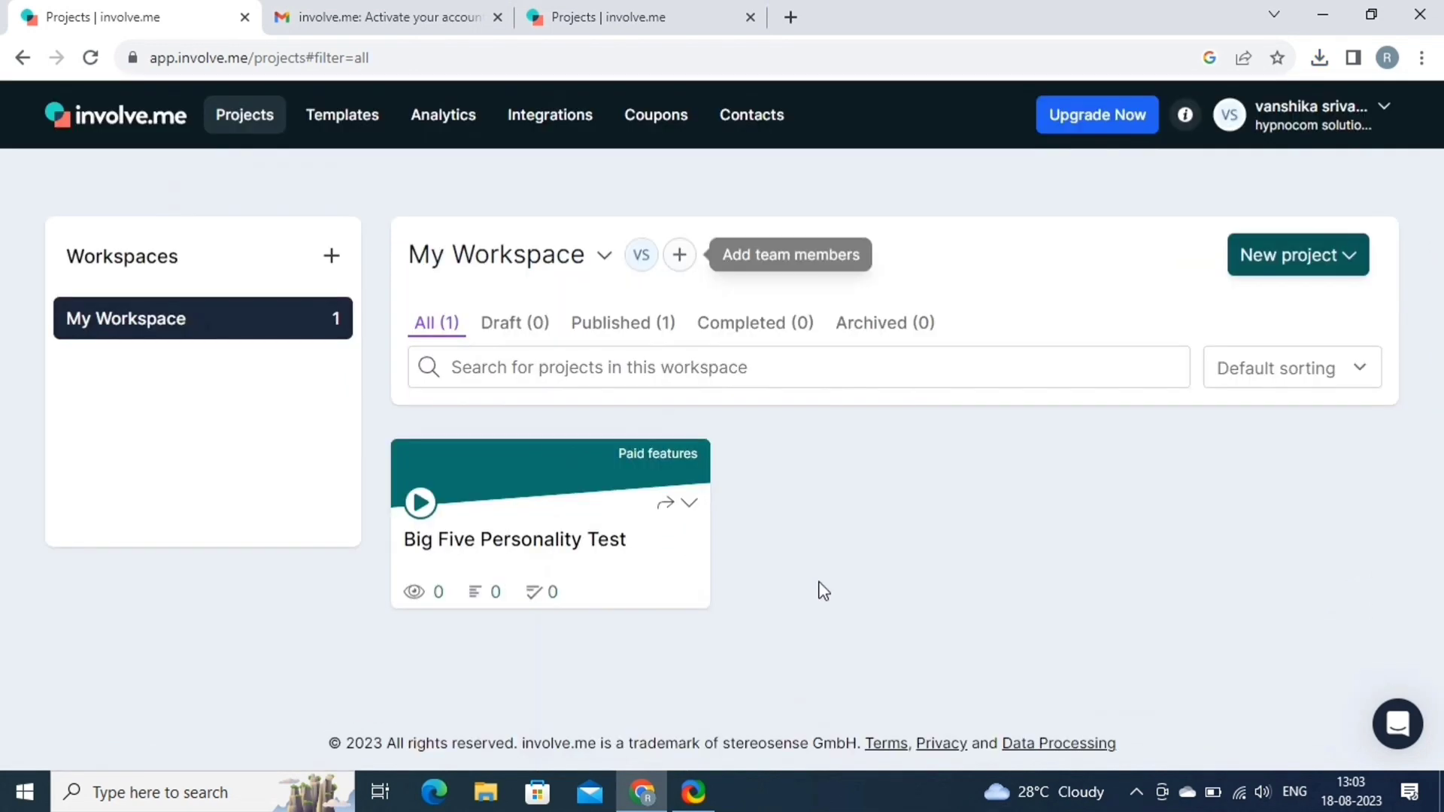
pyautogui.click(684, 256)
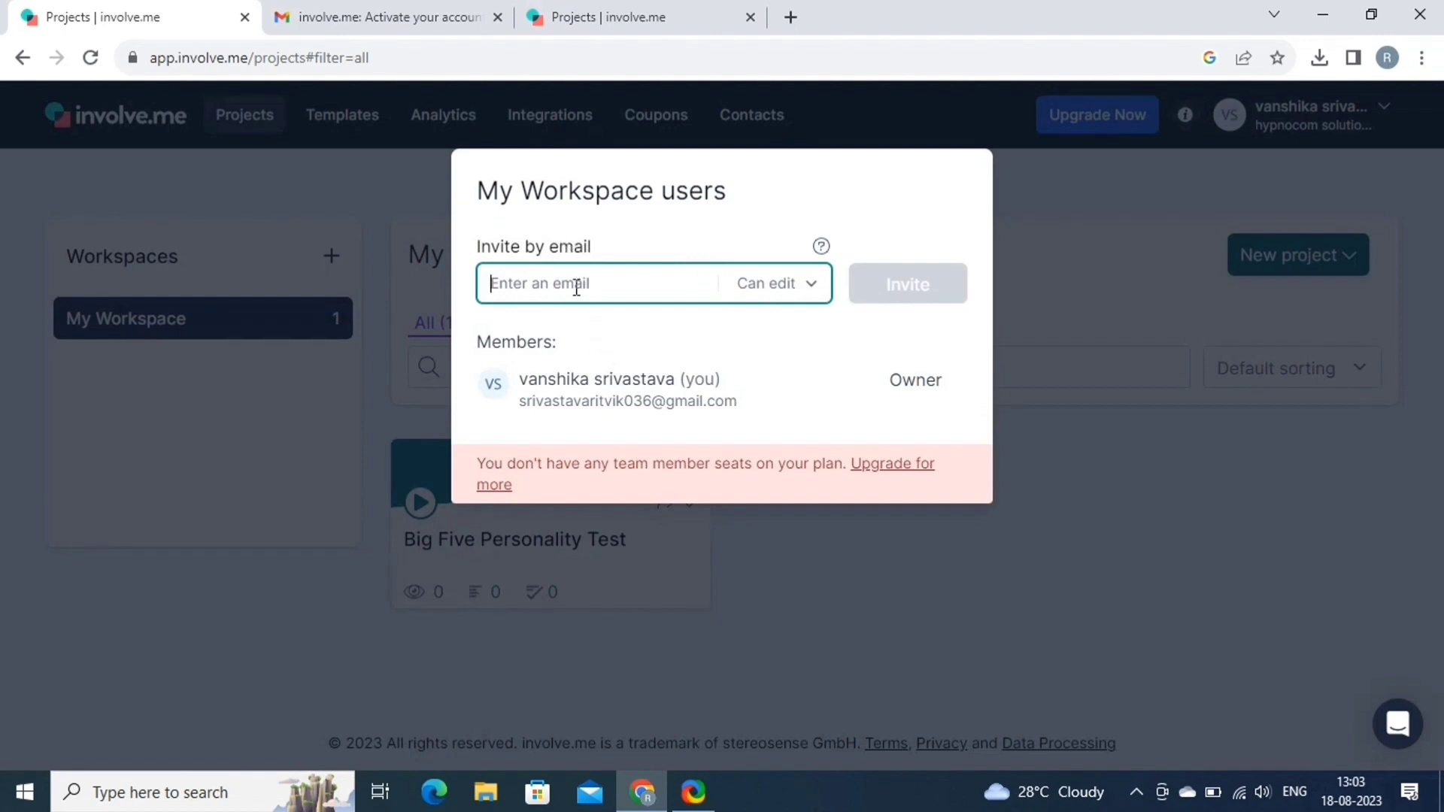
pyautogui.click(810, 289)
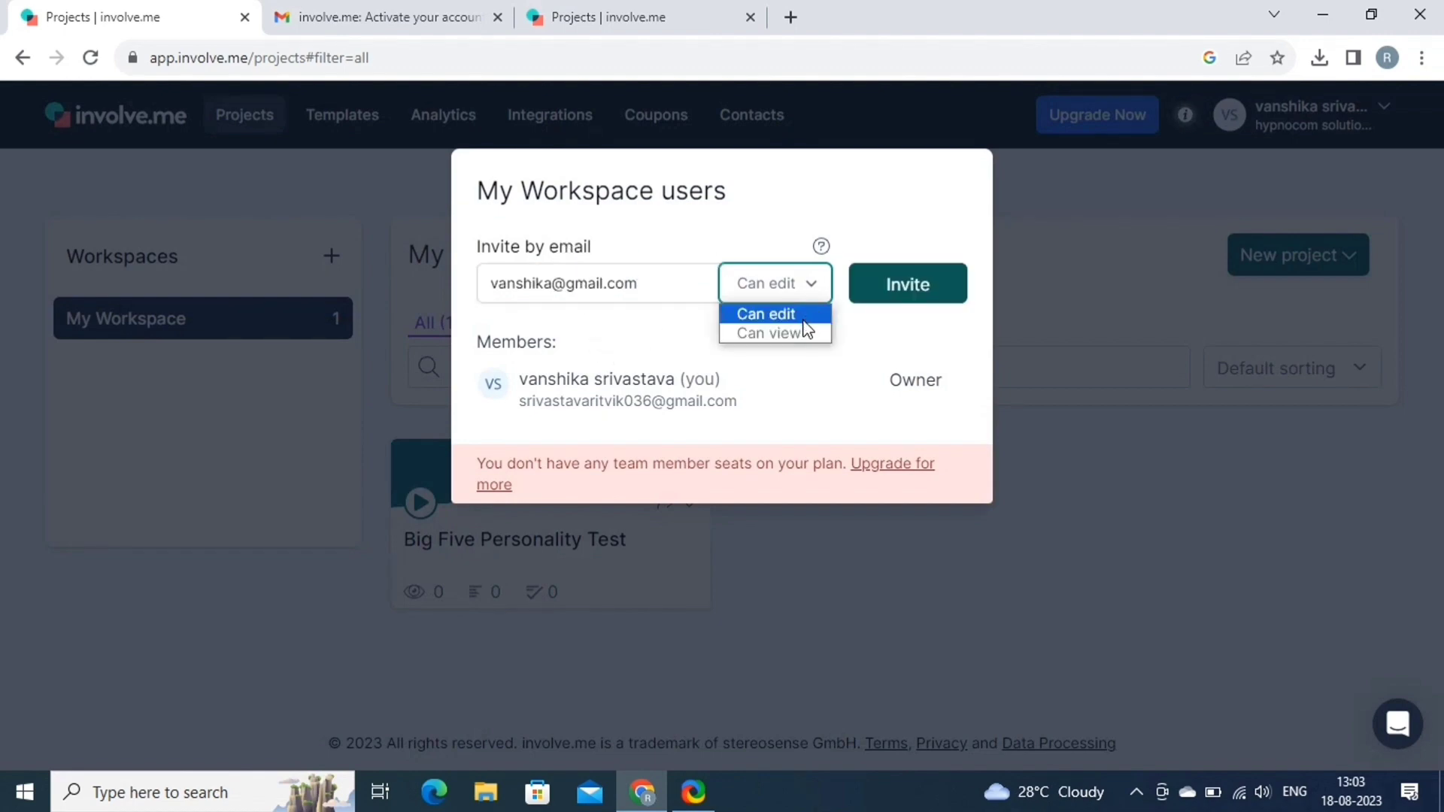
pyautogui.click(790, 316)
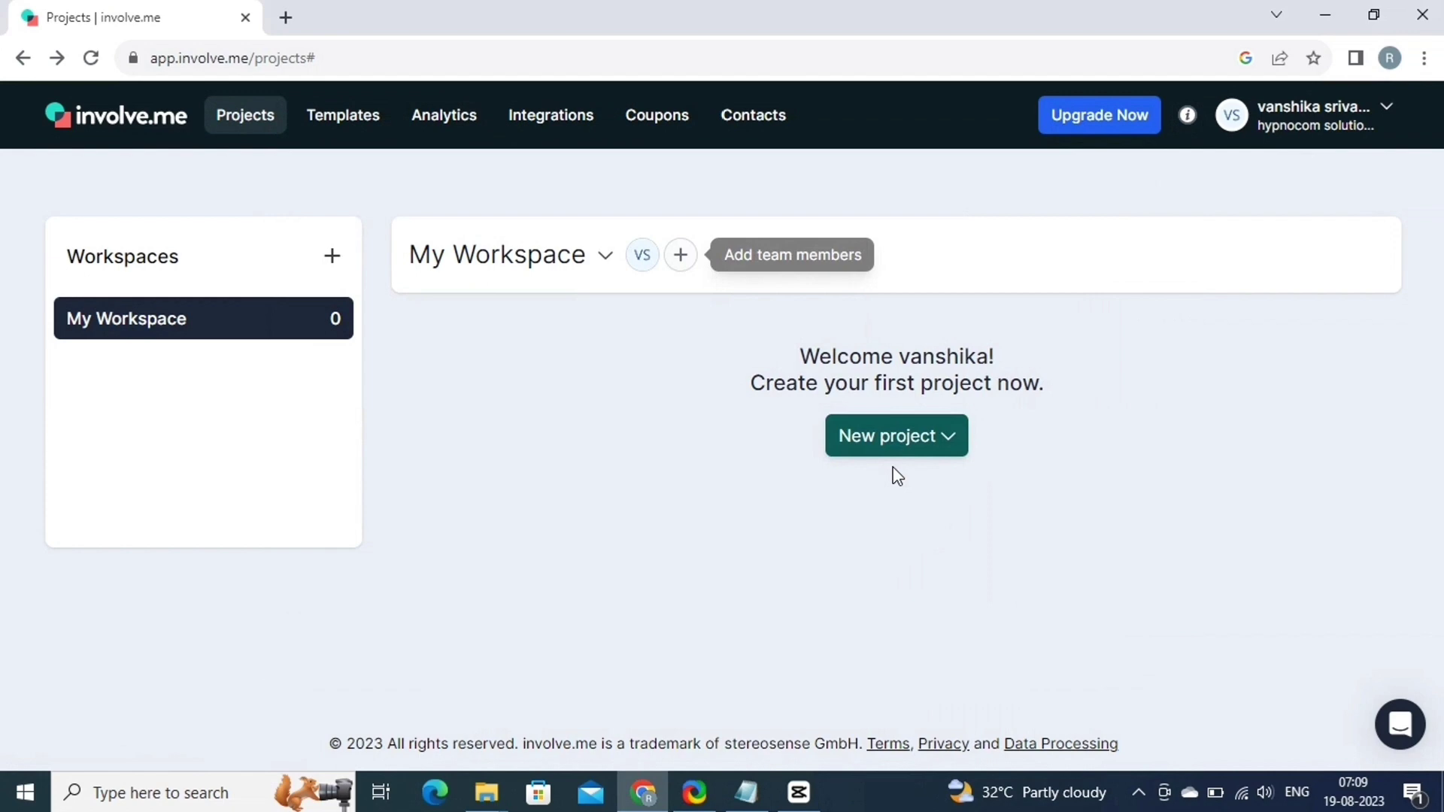
# Start a blank project named 'open job application' and open its Thank You page in the editor.
pyautogui.click(893, 450)
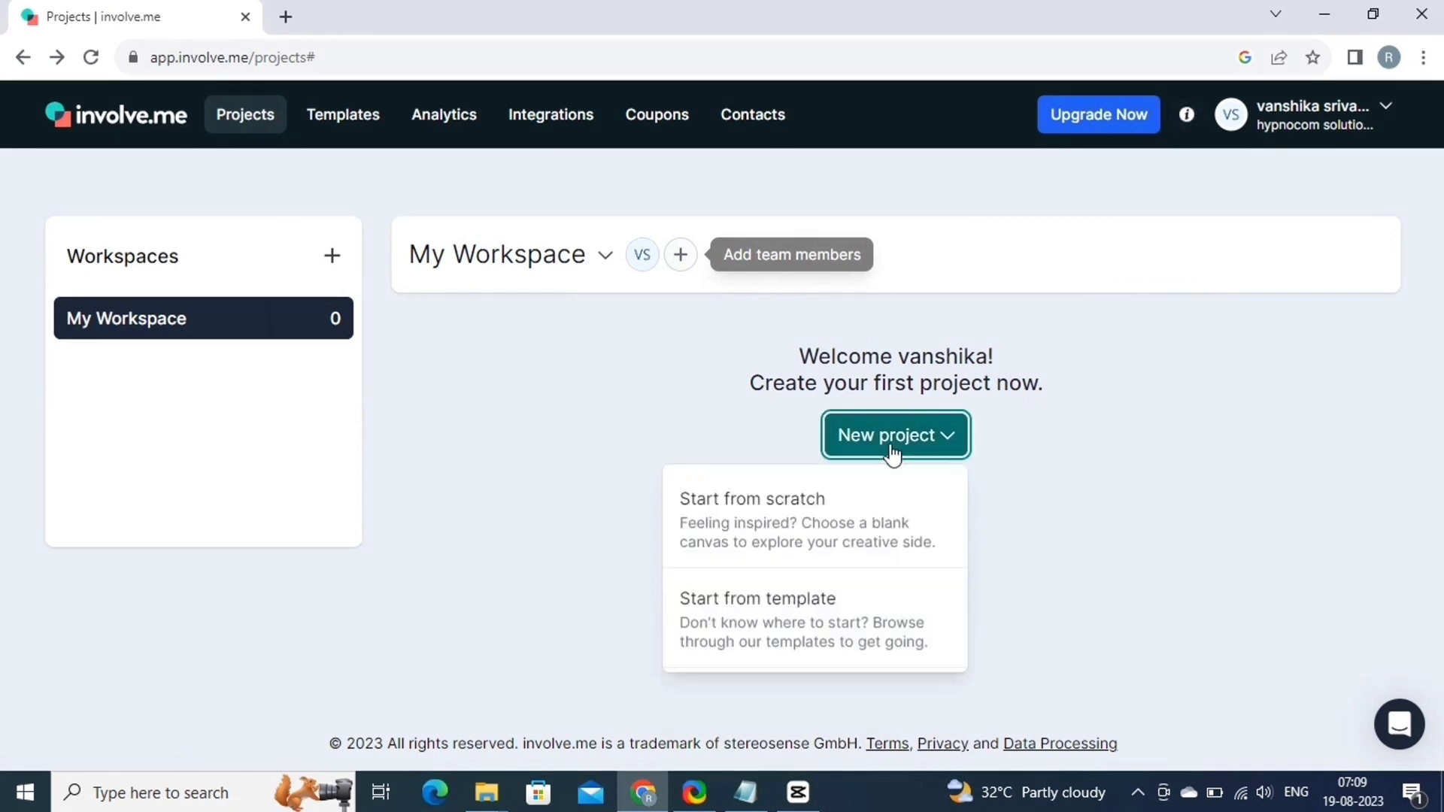
pyautogui.click(819, 530)
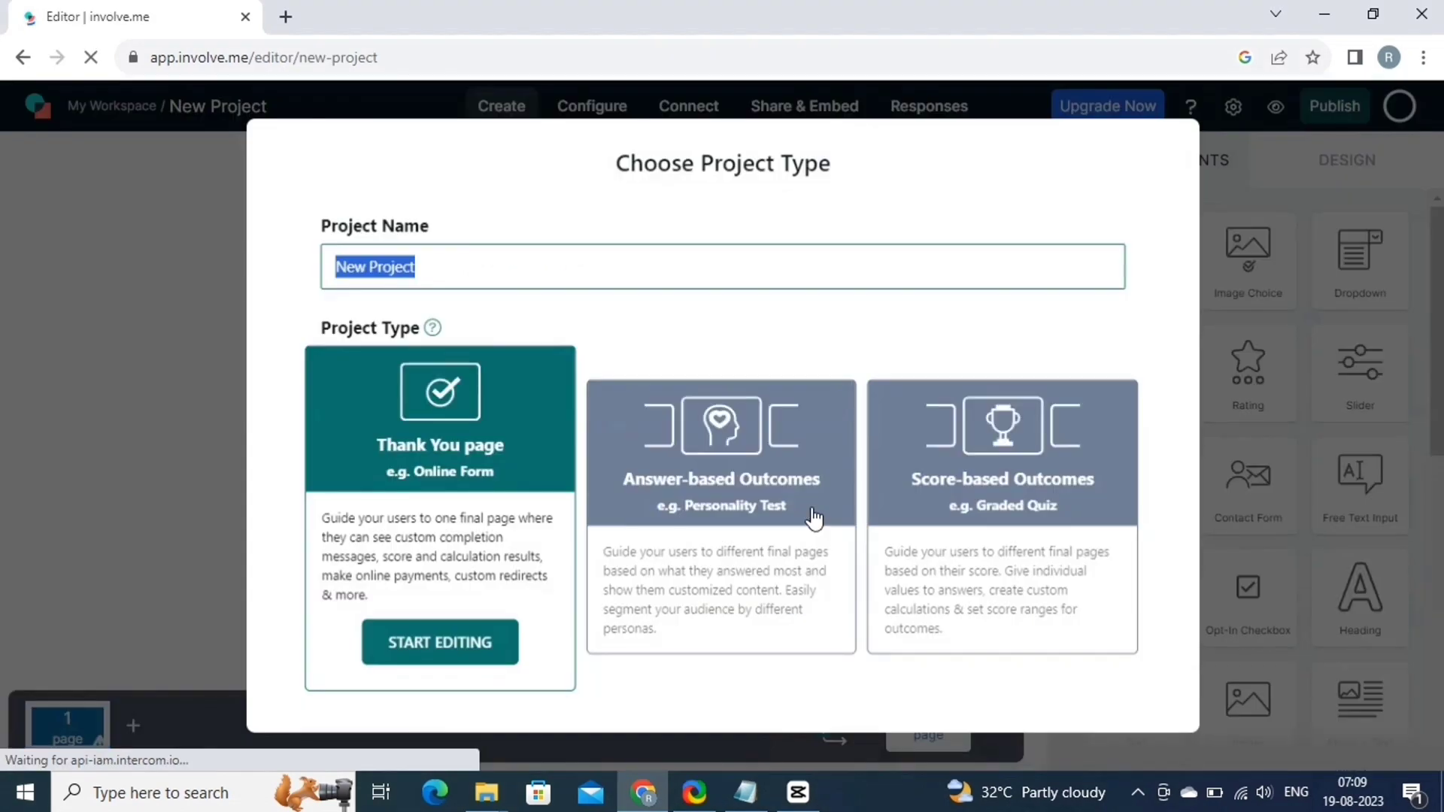
pyautogui.press('BackSpace')
pyautogui.write('on')
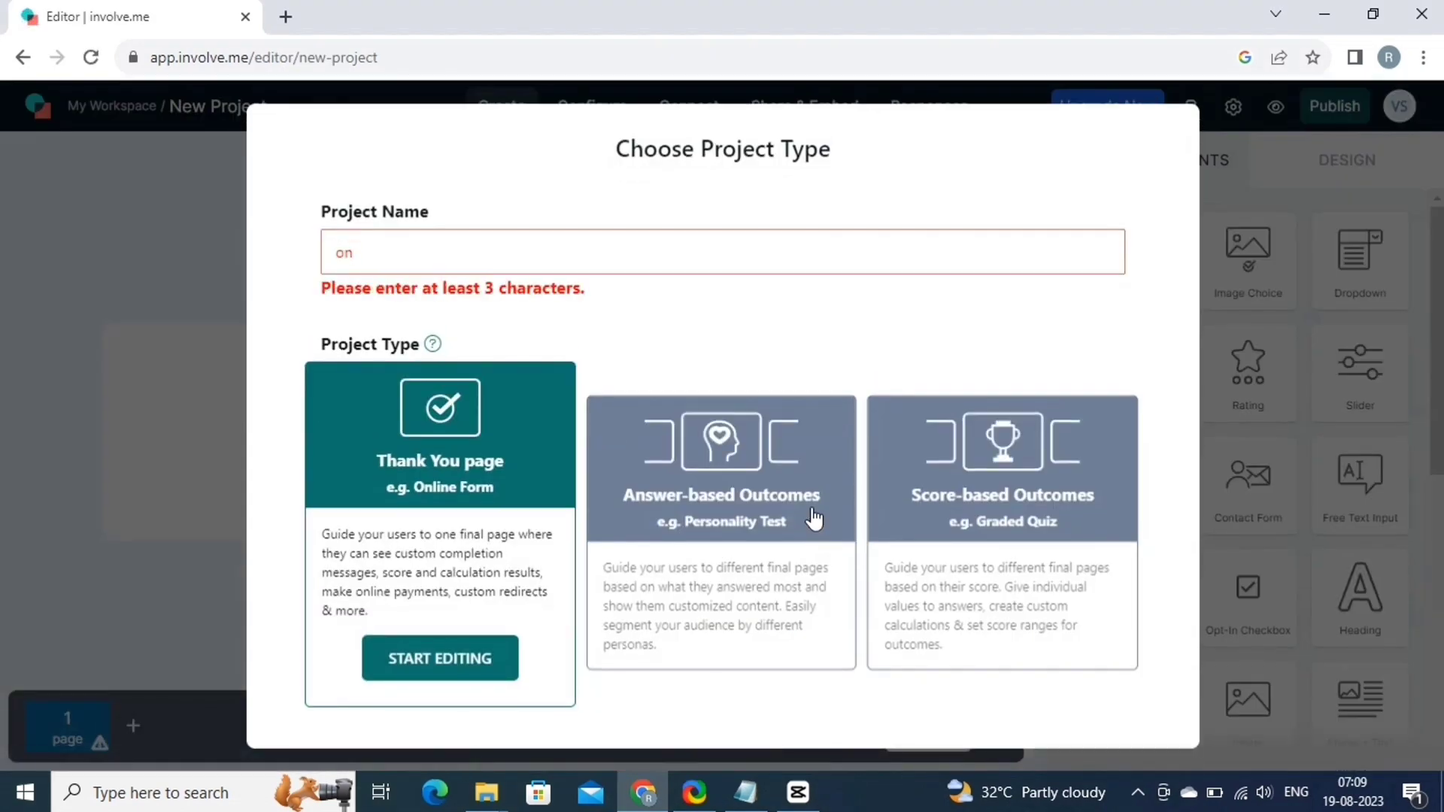
pyautogui.press('BackSpace')
pyautogui.write('pen job application')
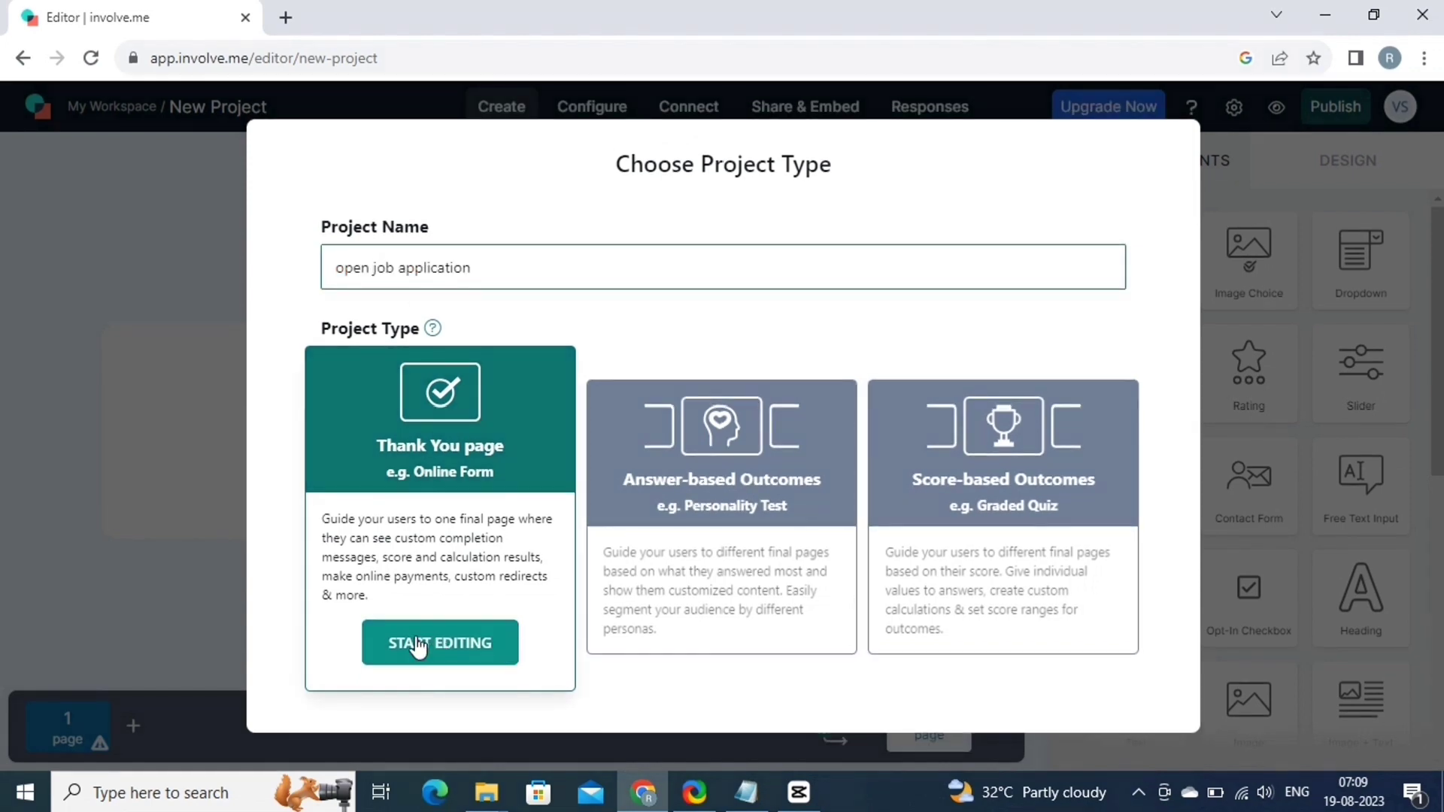
pyautogui.click(462, 645)
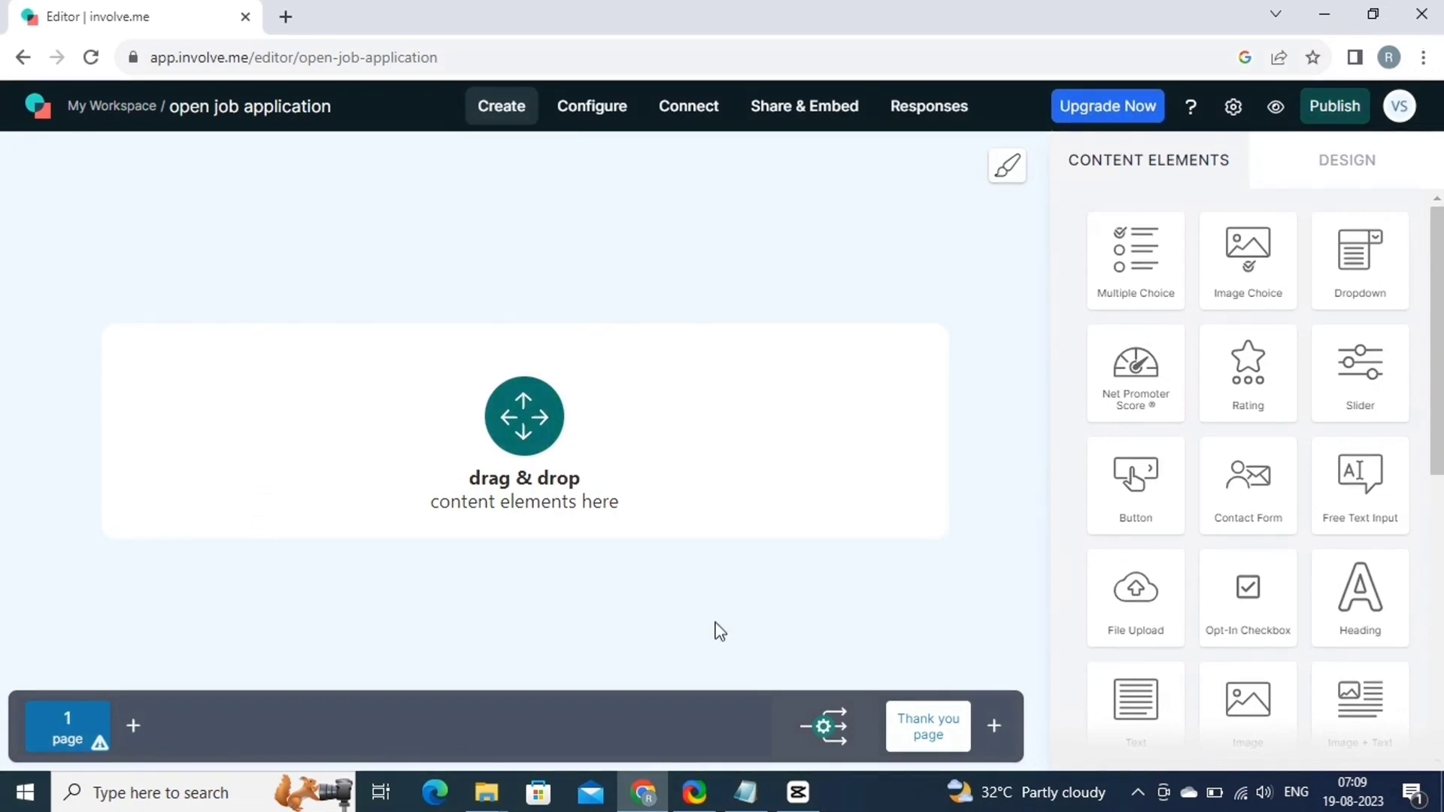
# Add a heading with the subline 'Fill in this form and we will get back to you very soon!'.
pyautogui.scroll(-1, 1364, 563)
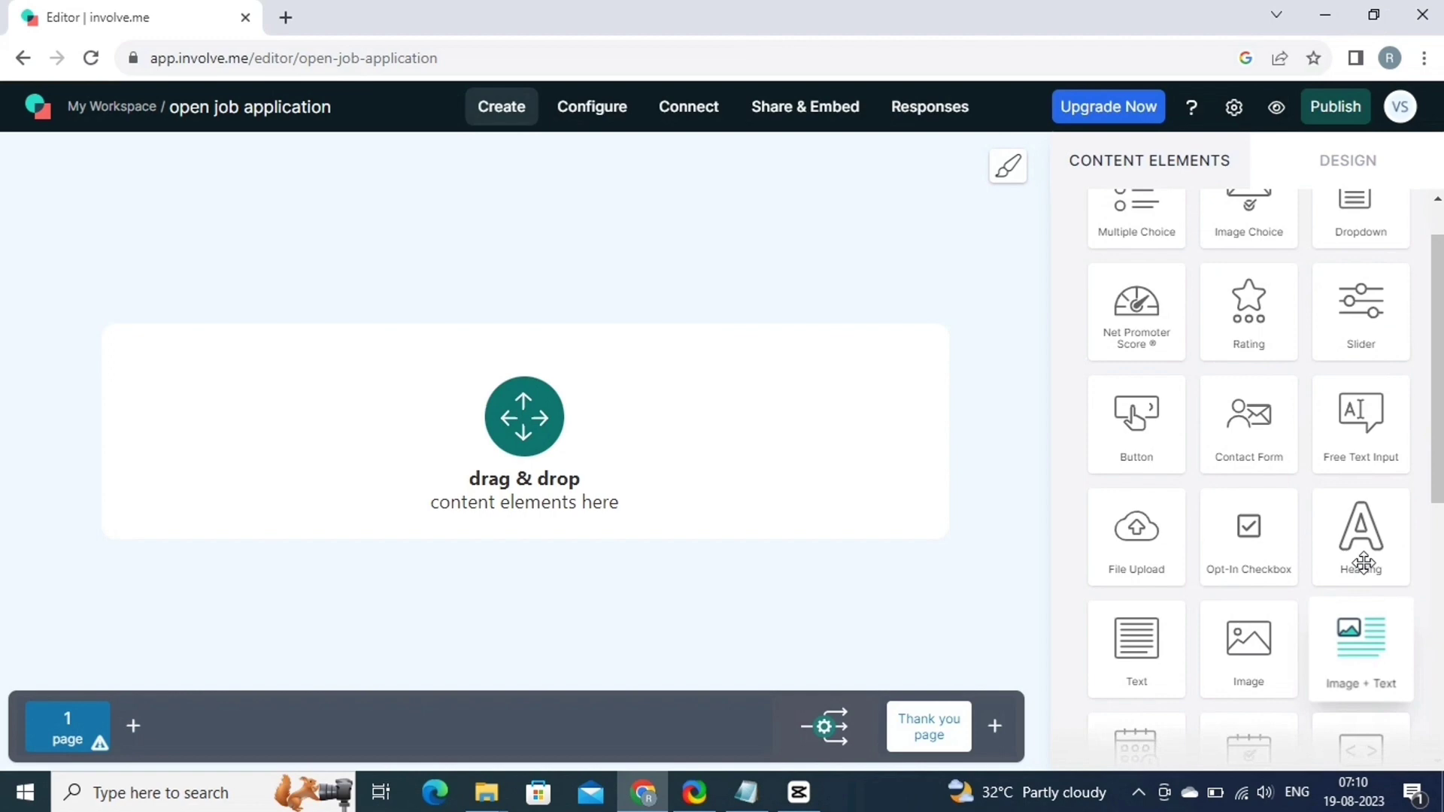
pyautogui.scroll(1, 1364, 563)
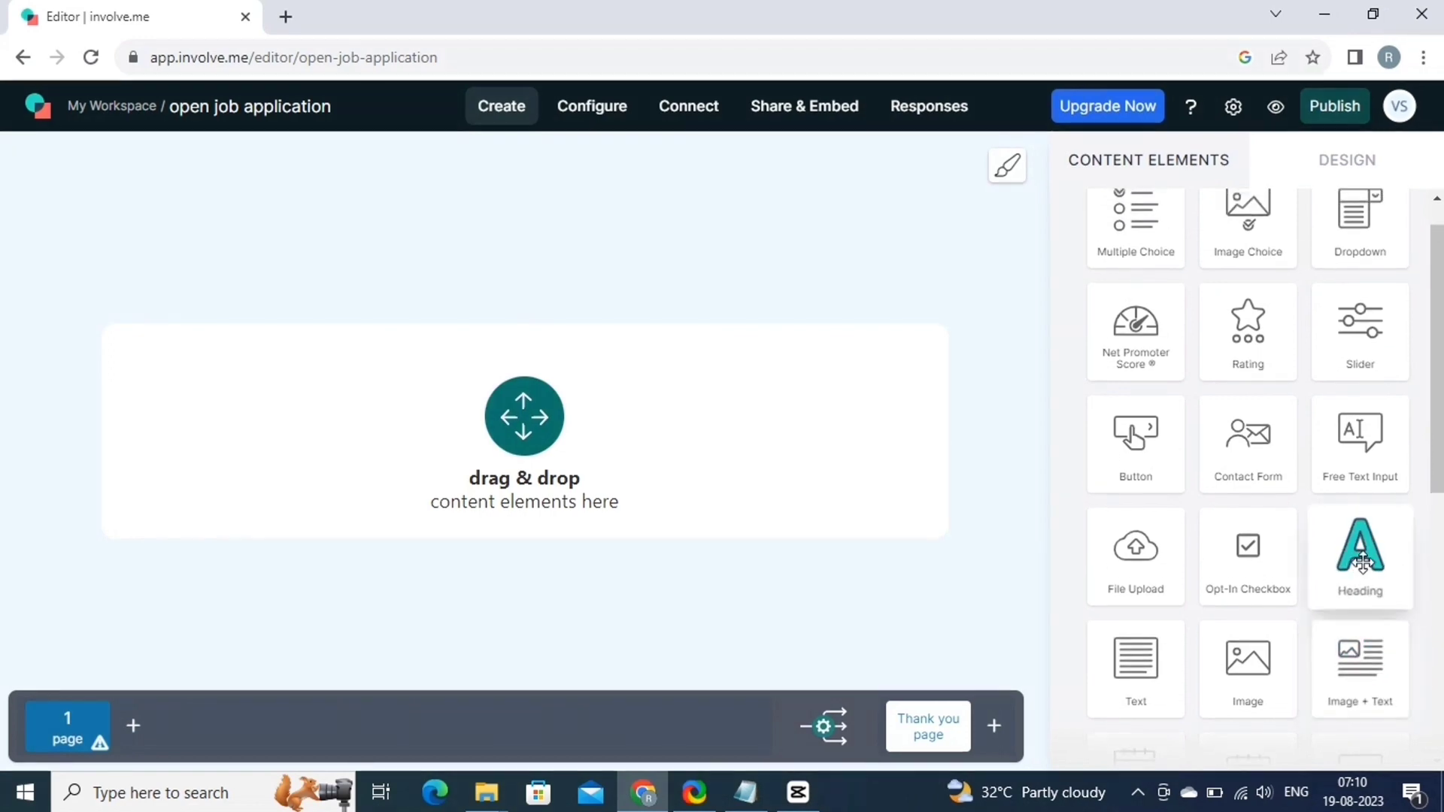
pyautogui.moveTo(1367, 594); pyautogui.dragTo(560, 434)
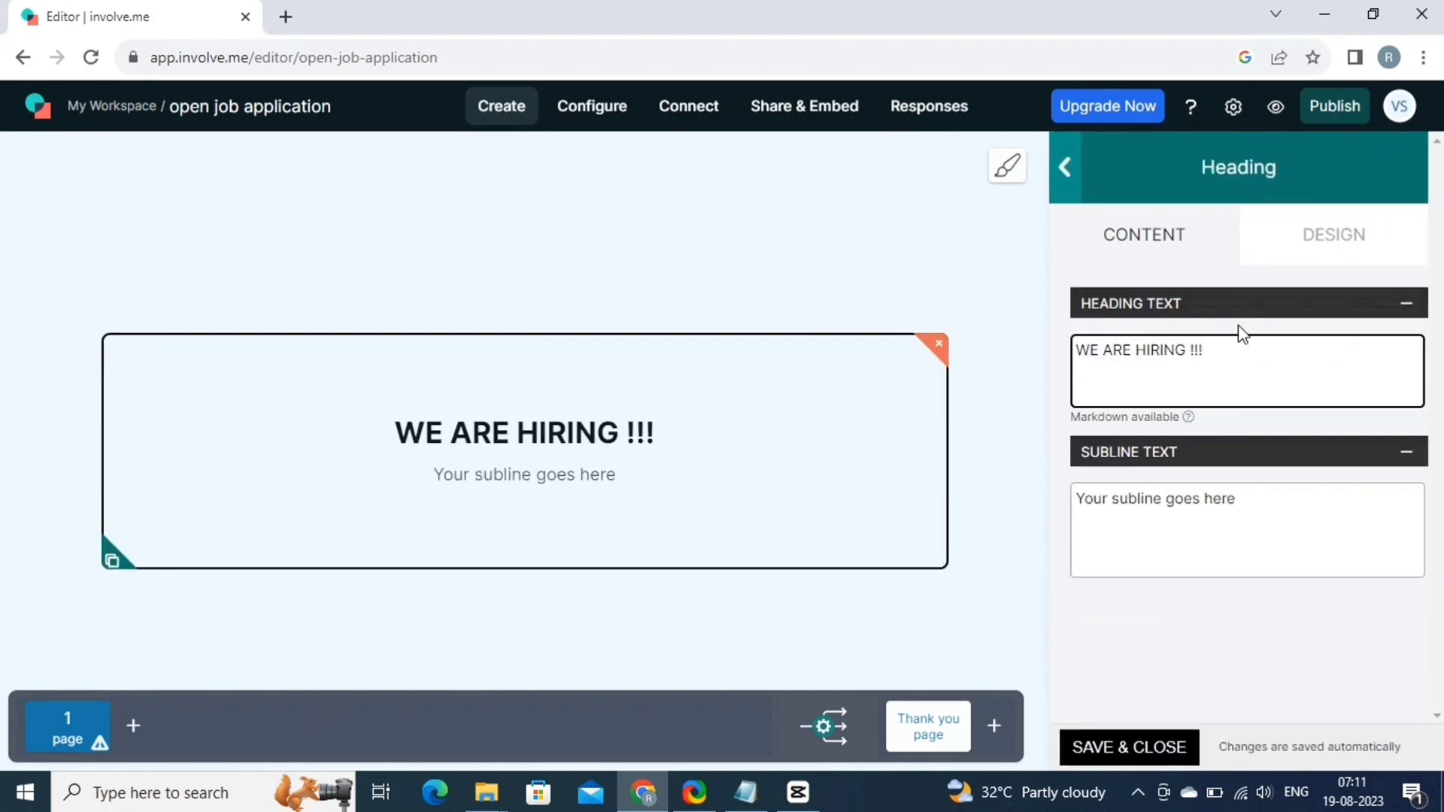
pyautogui.click(1268, 497)
pyautogui.press('BackSpace')
pyautogui.press('BackSpace')
pyautogui.press('BackSpace')
pyautogui.press('BackSpace')
pyautogui.press('BackSpace')
pyautogui.press('BackSpace')
pyautogui.press('BackSpace')
pyautogui.press('BackSpace')
pyautogui.press('BackSpace')
pyautogui.press('BackSpace')
pyautogui.press('BackSpace')
pyautogui.press('BackSpace')
pyautogui.press('BackSpace')
pyautogui.press('BackSpace')
pyautogui.press('BackSpace')
pyautogui.press('BackSpace')
pyautogui.press('BackSpace')
pyautogui.press('BackSpace')
pyautogui.press('BackSpace')
pyautogui.press('BackSpace')
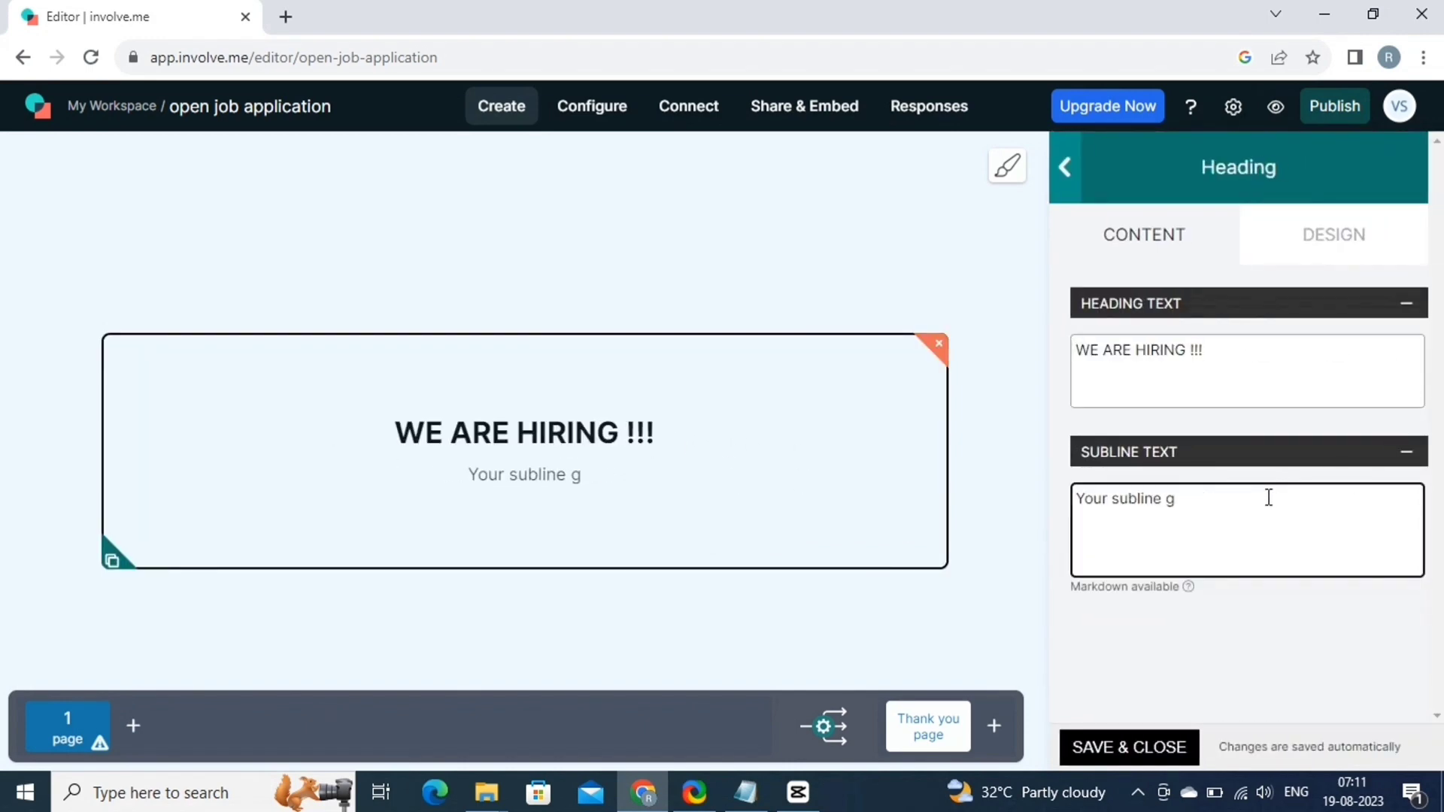
pyautogui.write('Fill in this form and we will get back to you very soon!')
# Place an image below the heading and open its settings.
pyautogui.moveTo(1248, 564); pyautogui.dragTo(662, 482)
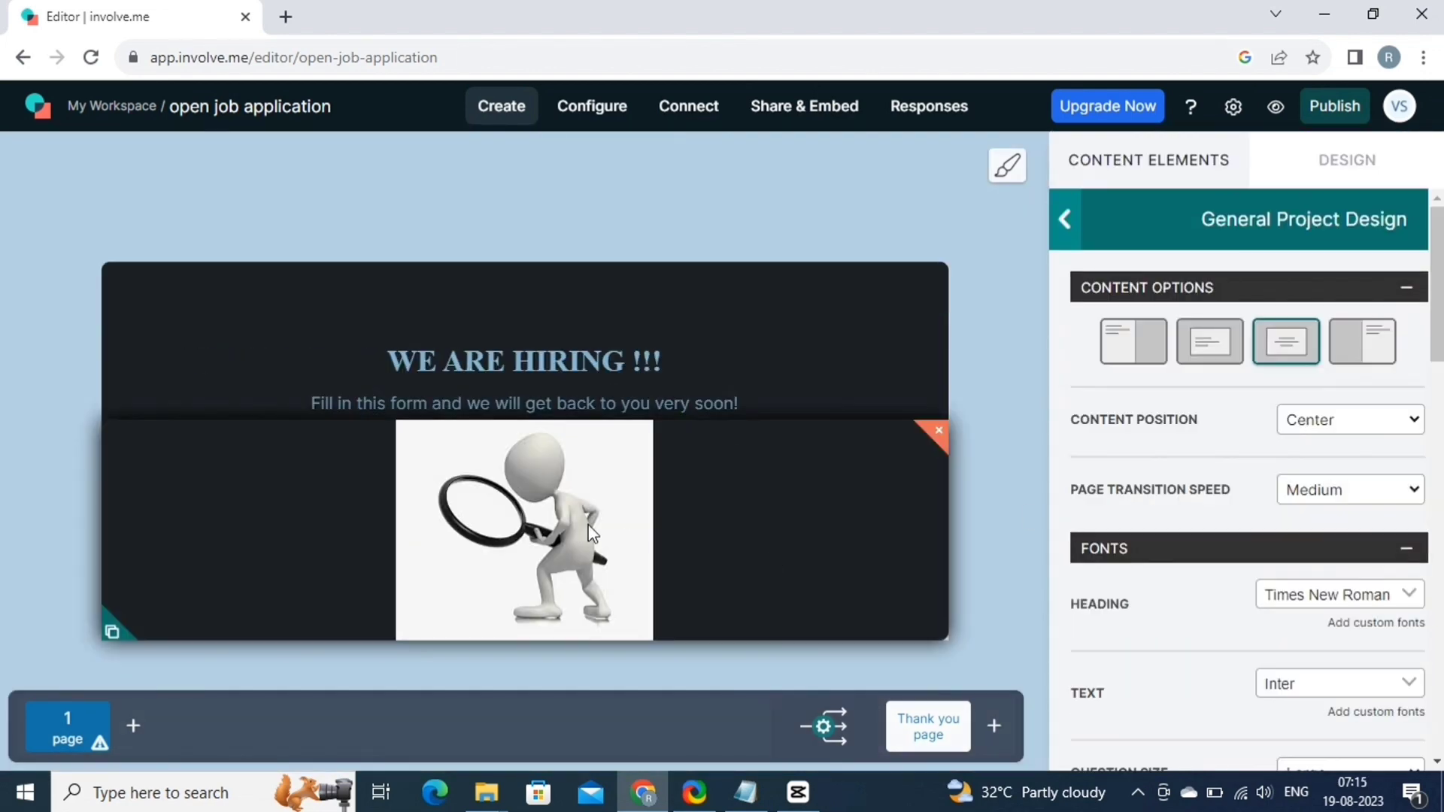
pyautogui.click(589, 533)
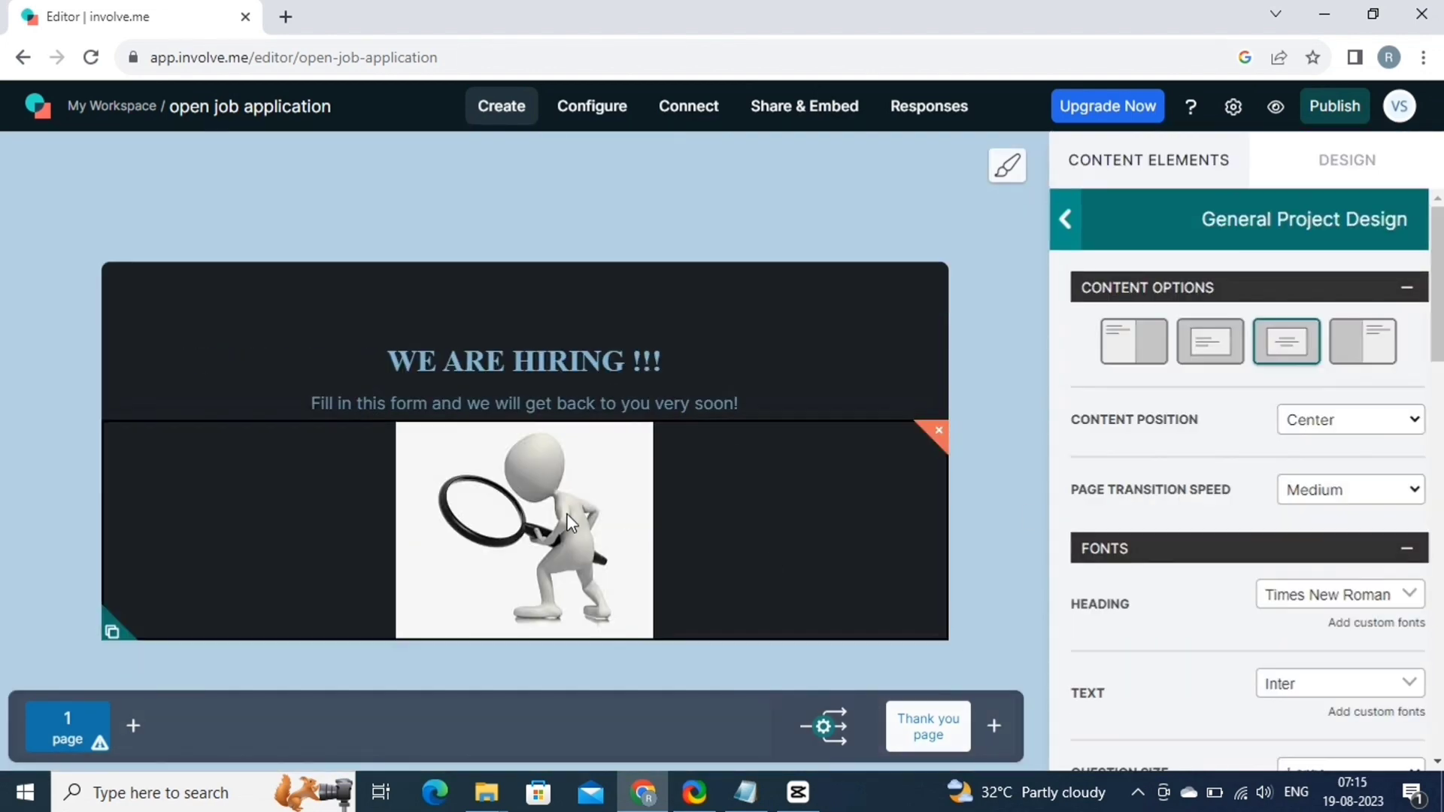
pyautogui.scroll(-3, 1105, 465)
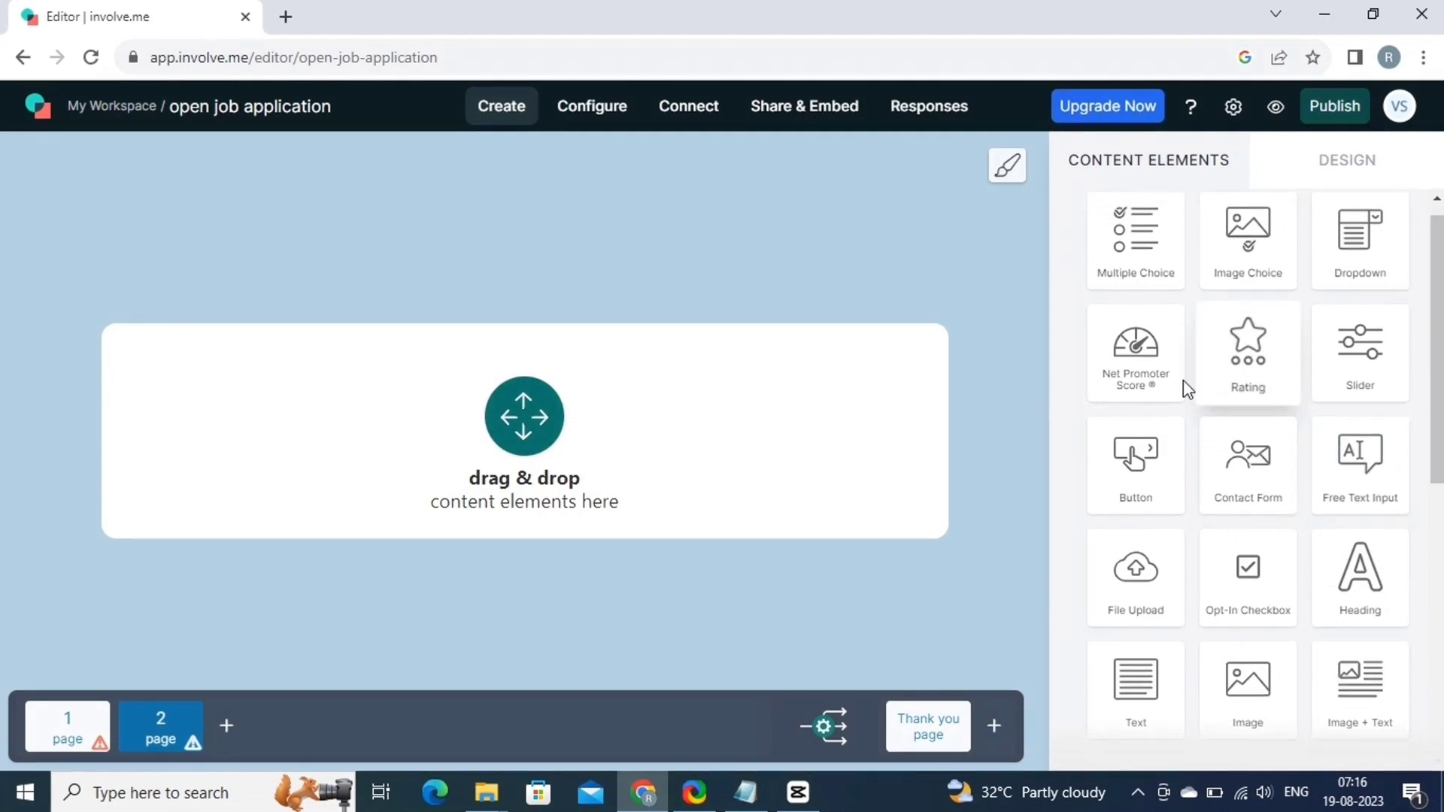
# Add a multiple-choice specialization question to page 2 and start editing its first answer.
pyautogui.scroll(1, 1312, 374)
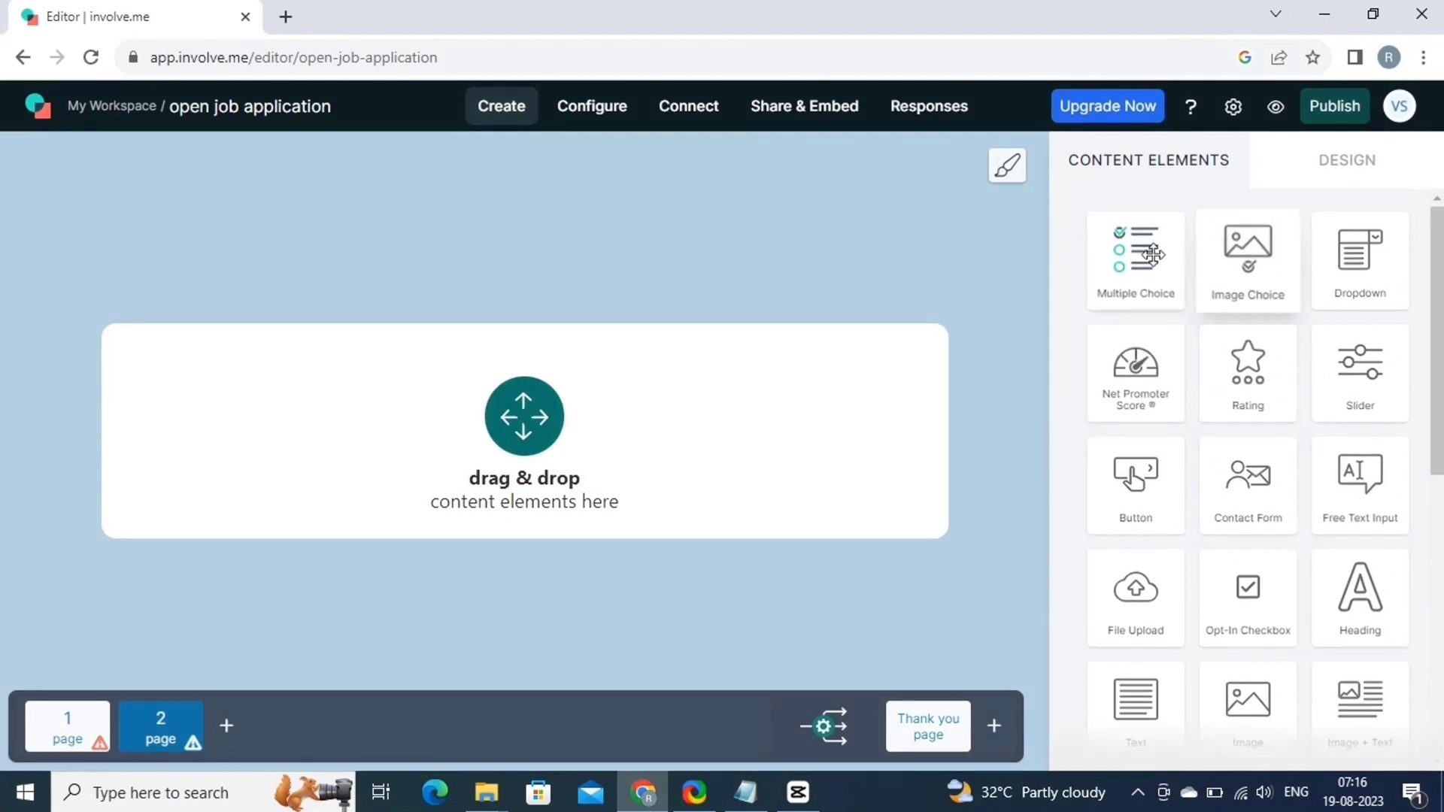
pyautogui.moveTo(1135, 249); pyautogui.dragTo(548, 390)
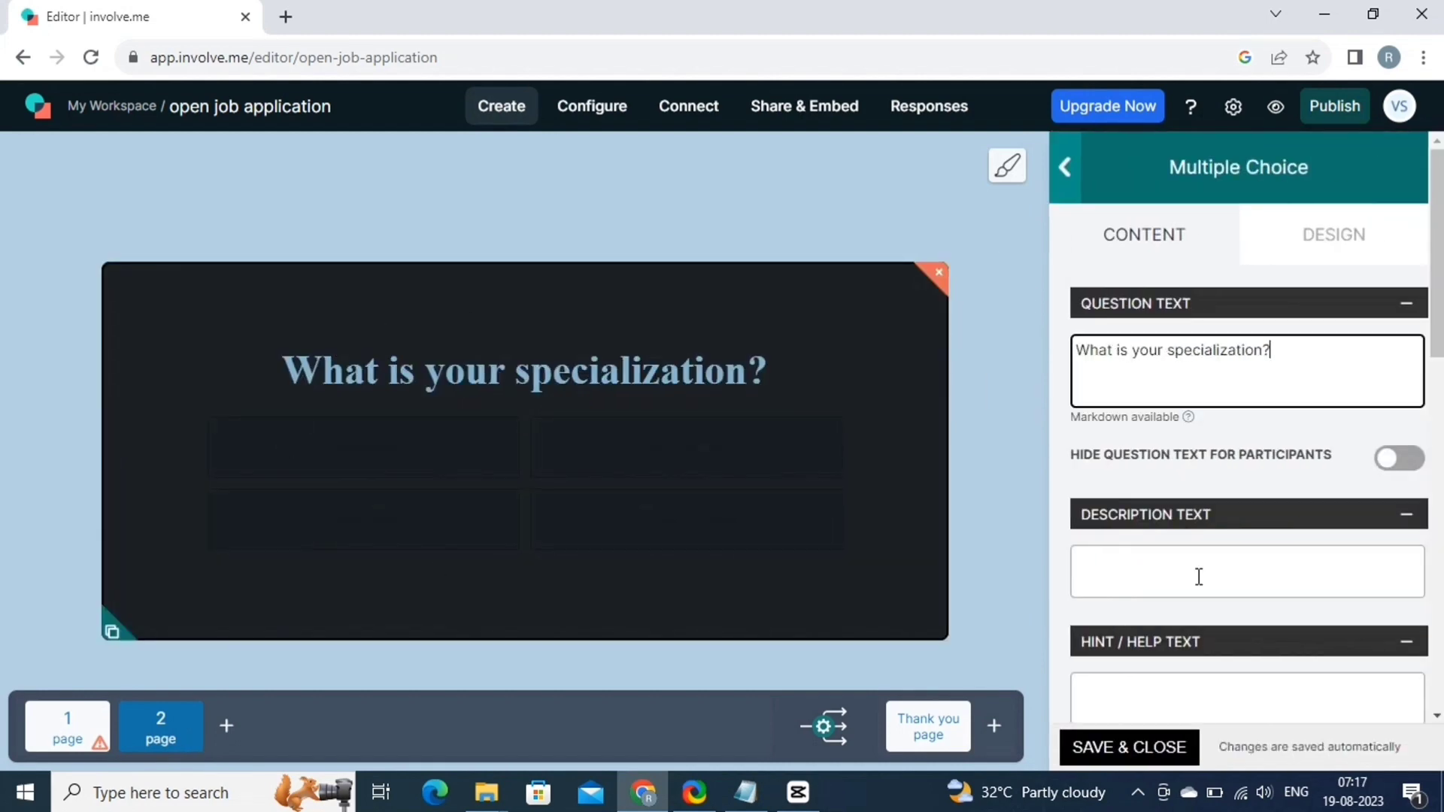
pyautogui.scroll(-2, 1197, 576)
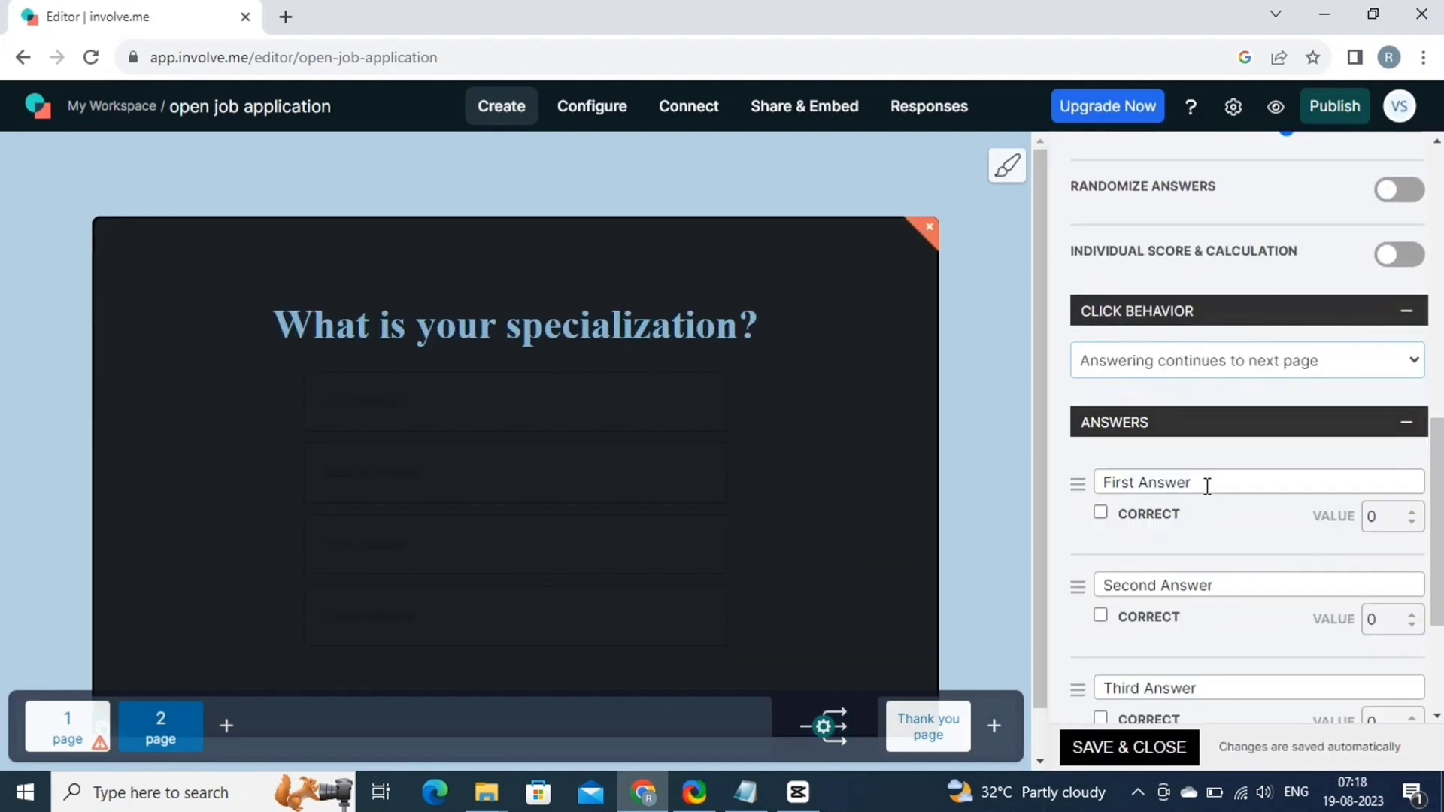
pyautogui.click(1205, 482)
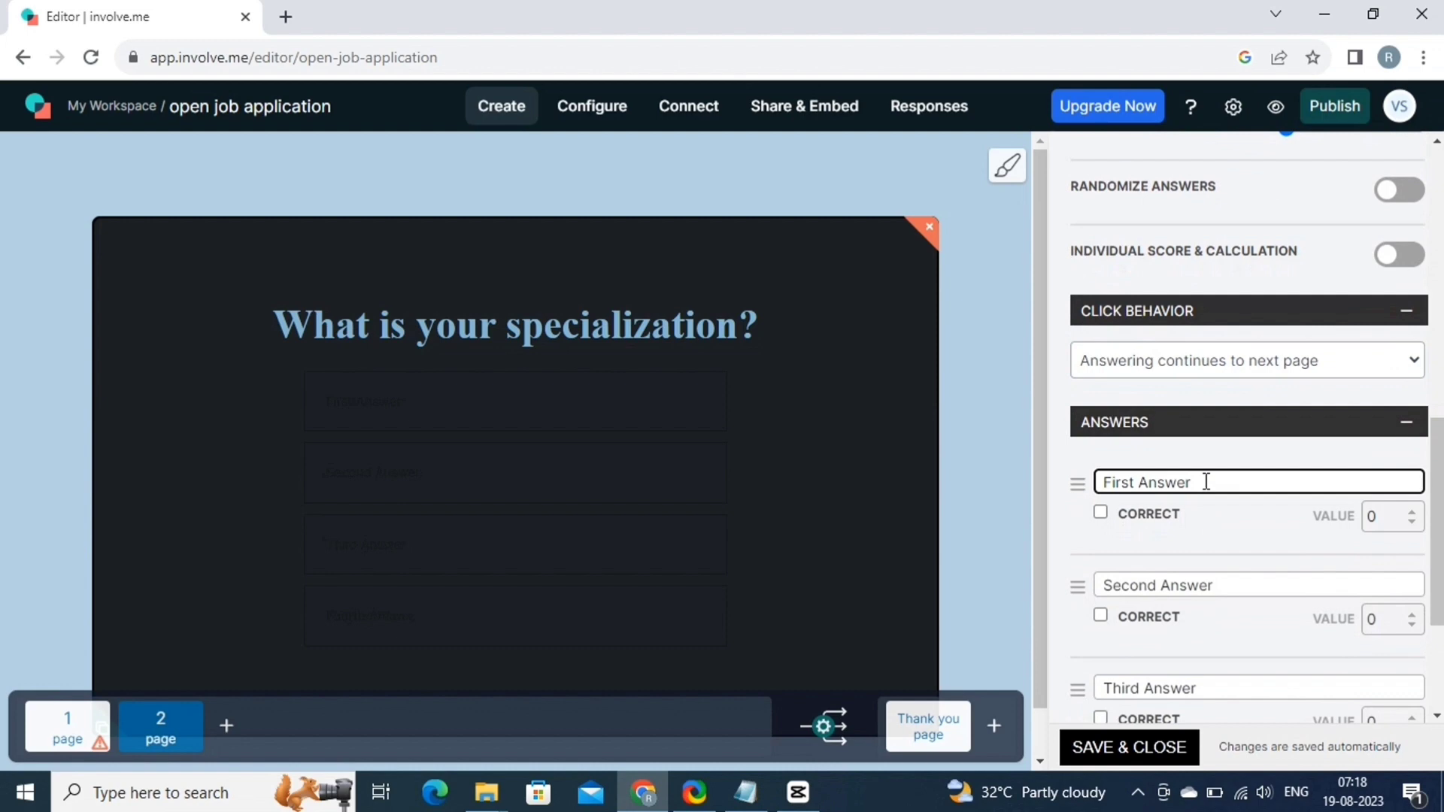
pyautogui.moveTo(1205, 482); pyautogui.dragTo(1100, 482)
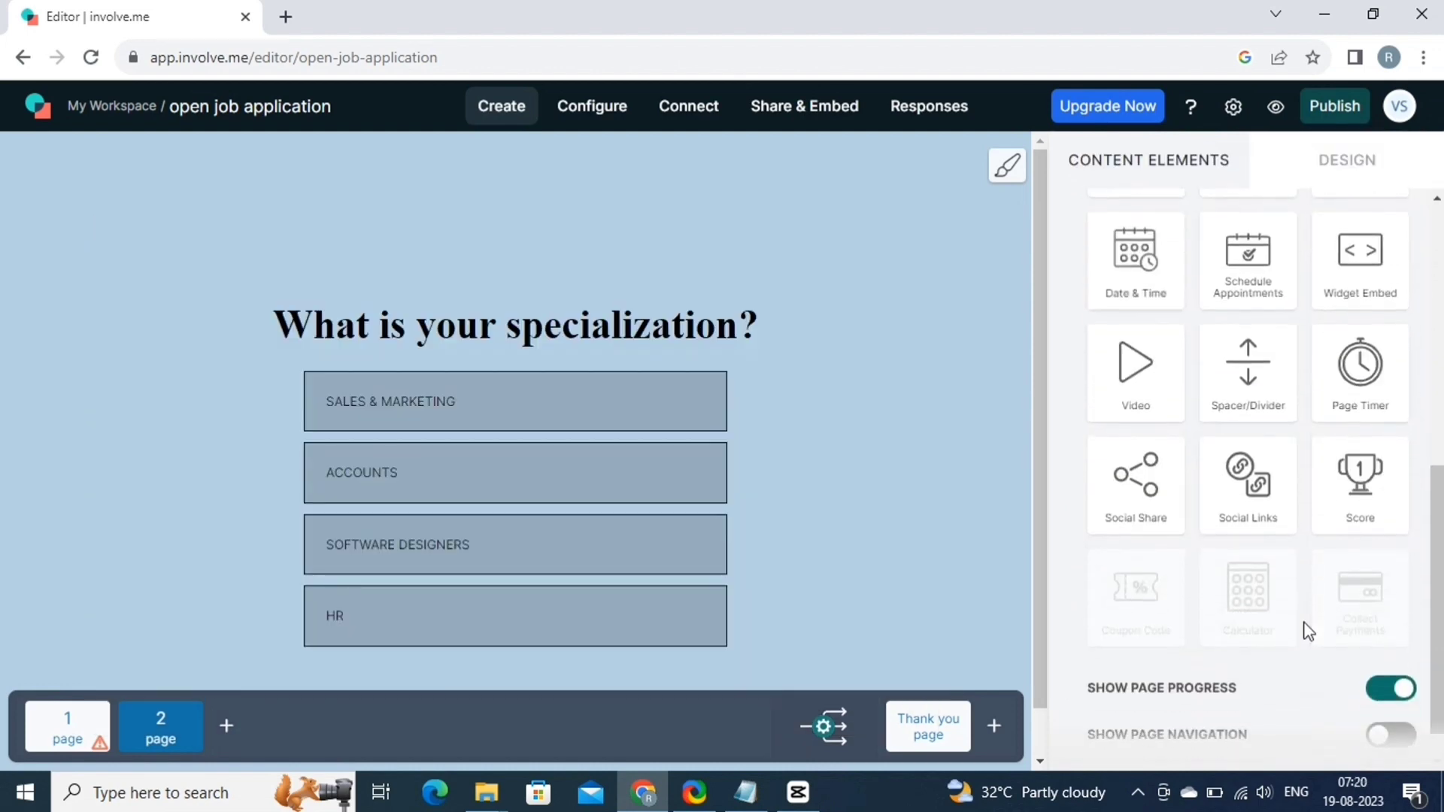
# Add a resume file upload element to page 3 and replace its question text.
pyautogui.scroll(-1, 1305, 628)
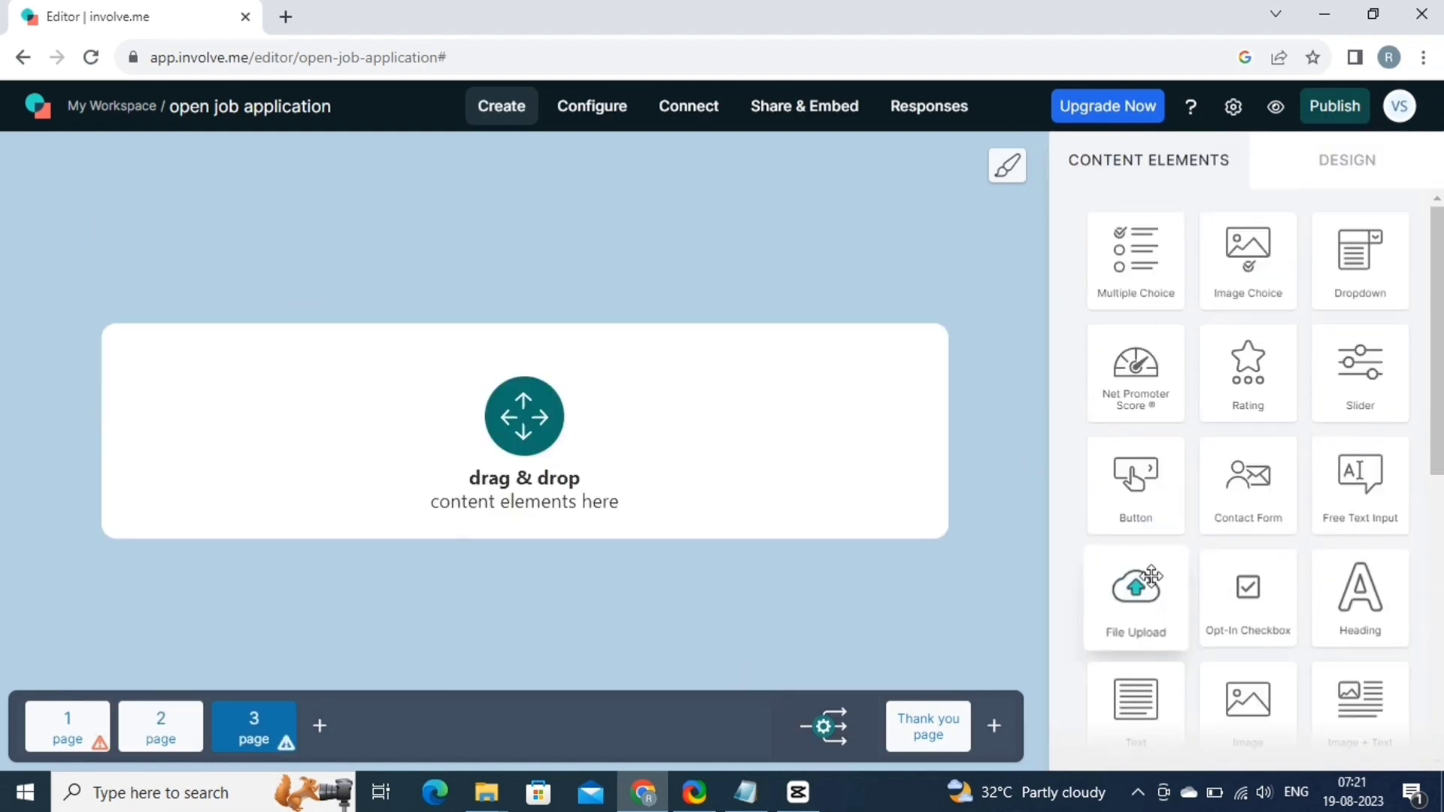
pyautogui.moveTo(1151, 575); pyautogui.dragTo(732, 380)
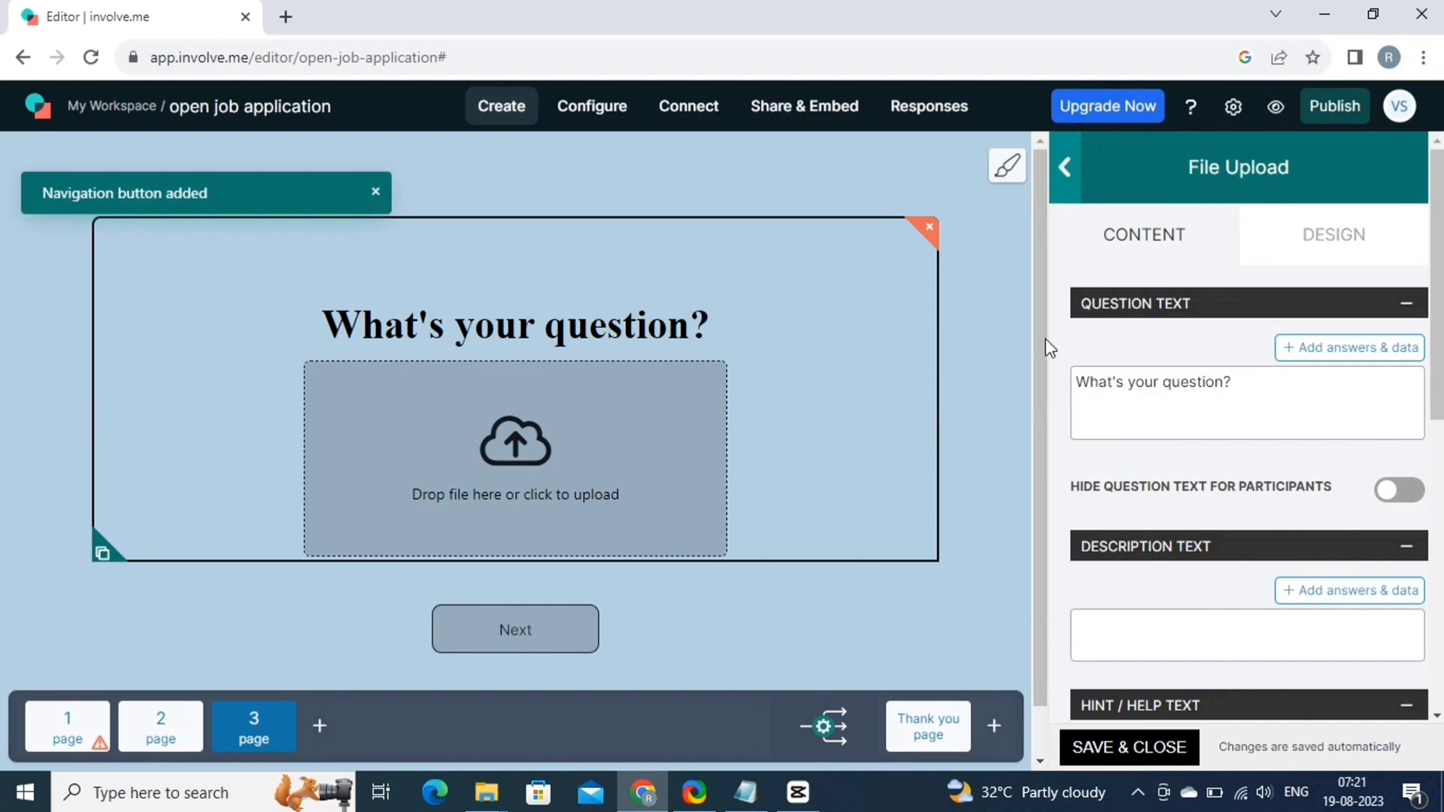
pyautogui.moveTo(1233, 382); pyautogui.dragTo(1069, 385)
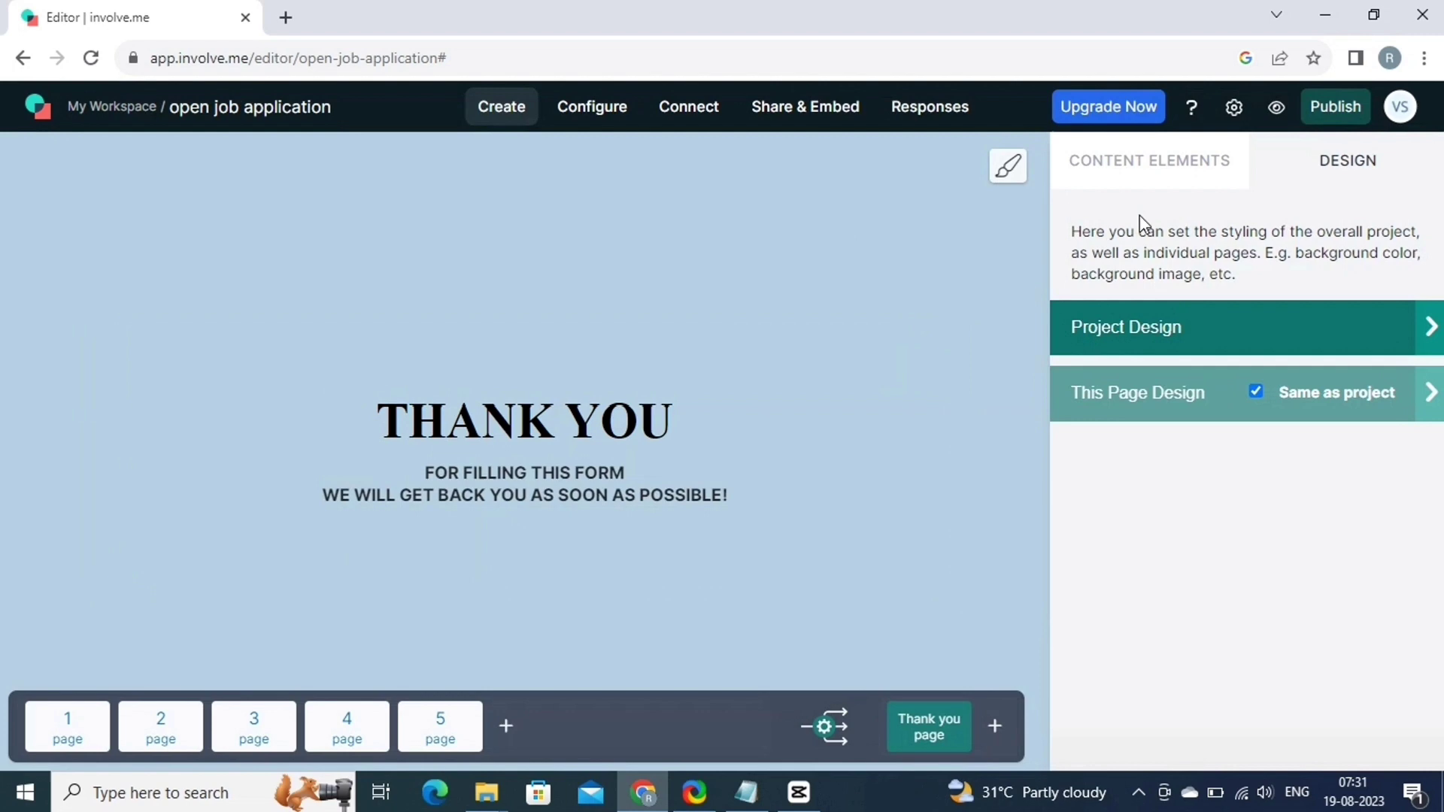
# Open the Design Preview and step back through all pages to the WE ARE HIRING !!! page.
pyautogui.click(1275, 124)
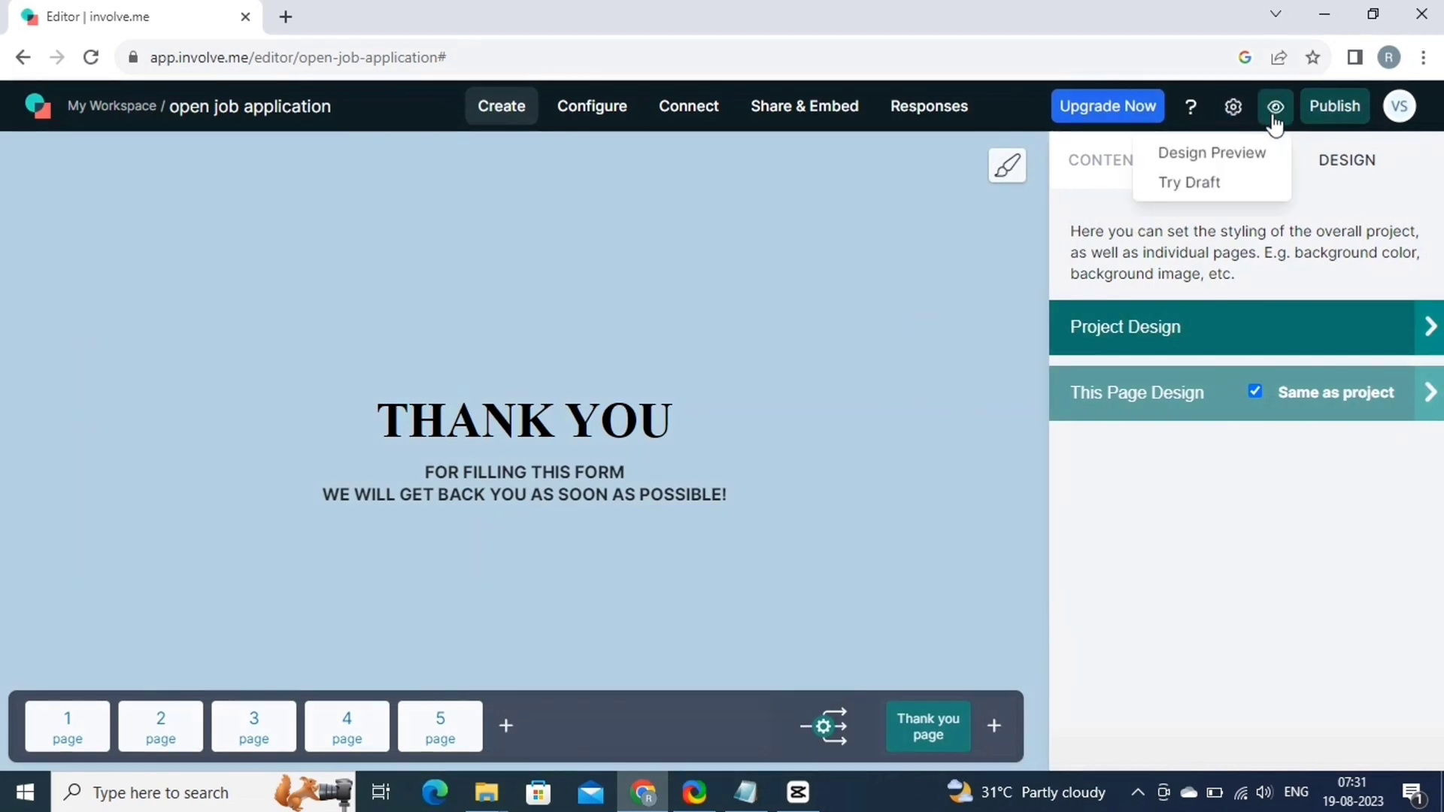
pyautogui.click(1198, 158)
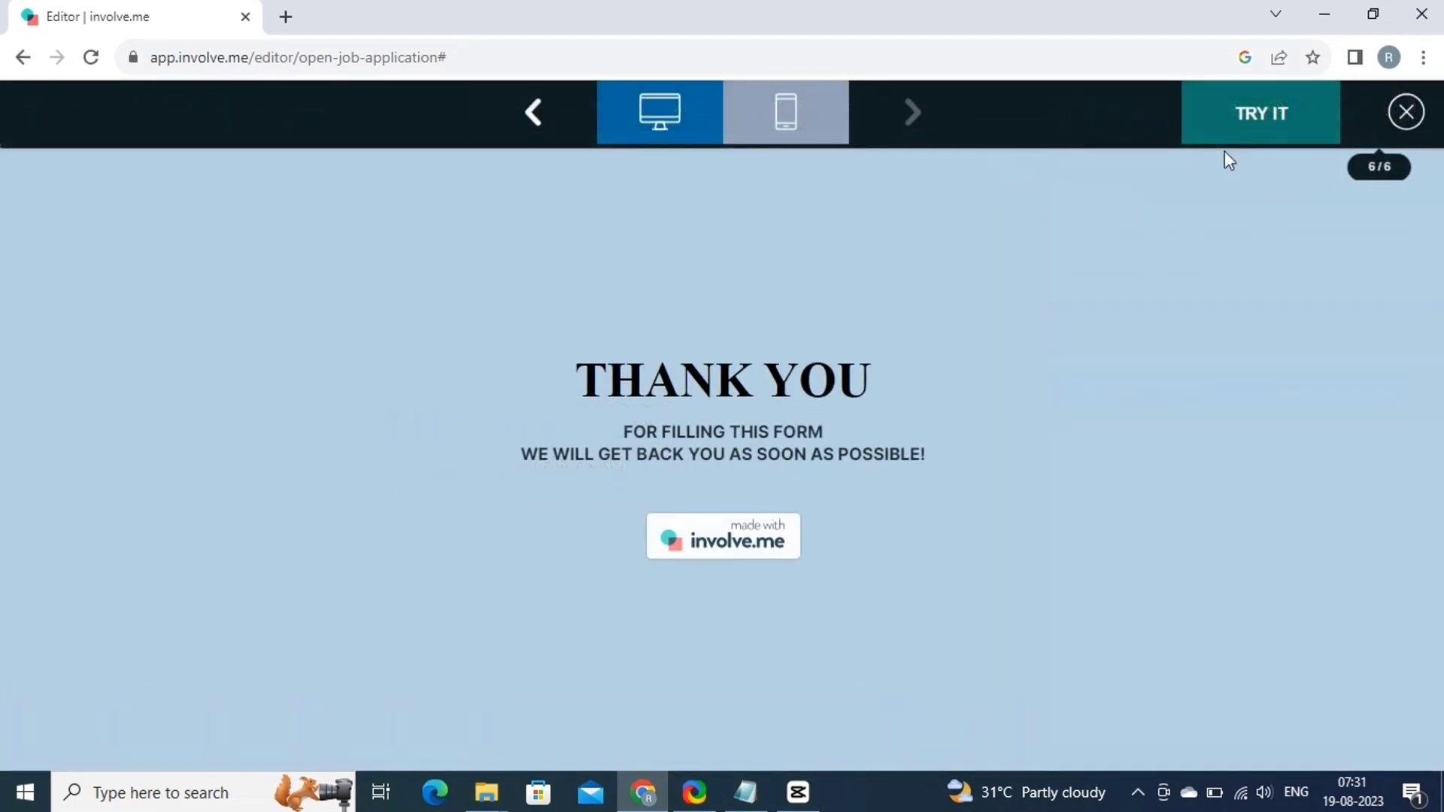
pyautogui.click(535, 115)
pyautogui.click(536, 115)
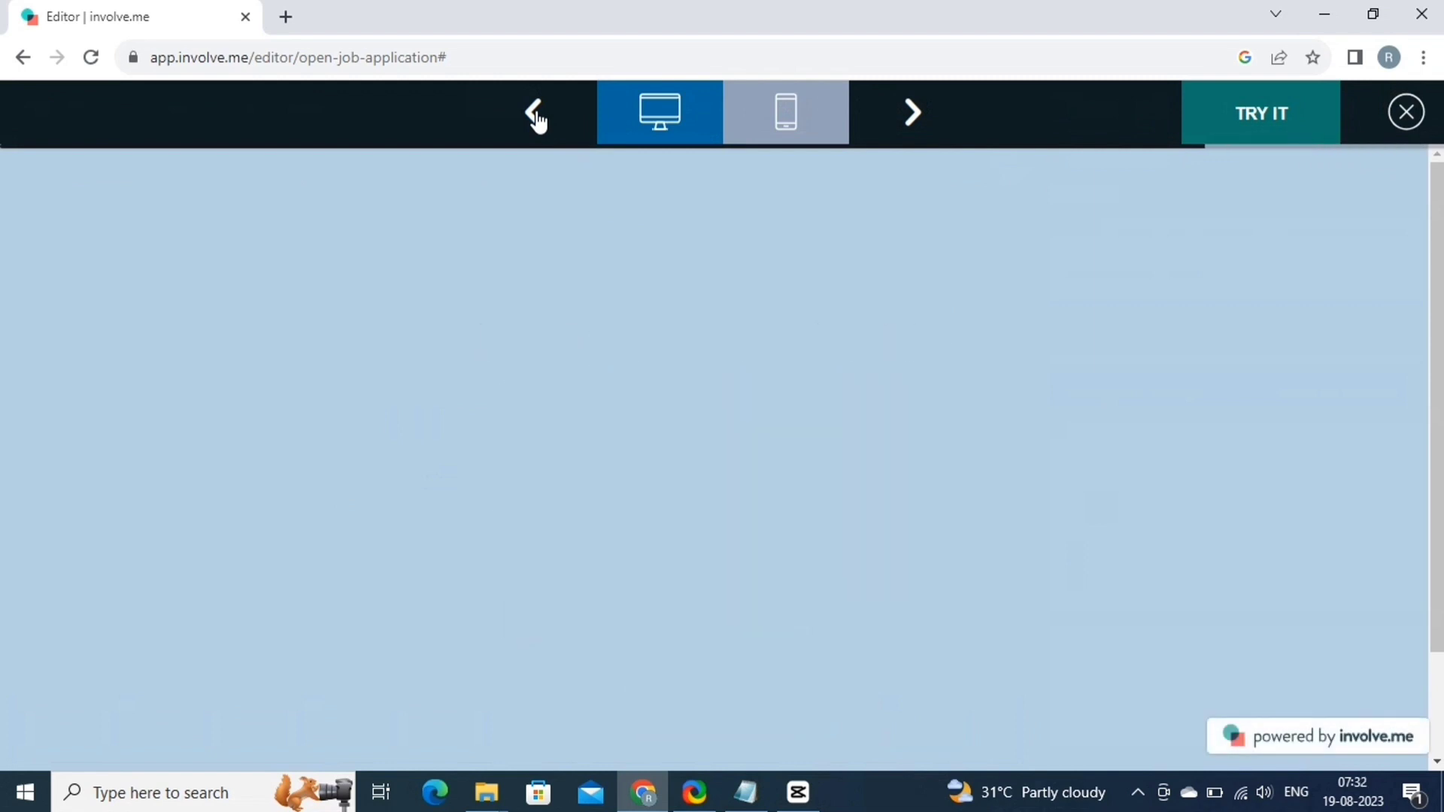
pyautogui.click(536, 115)
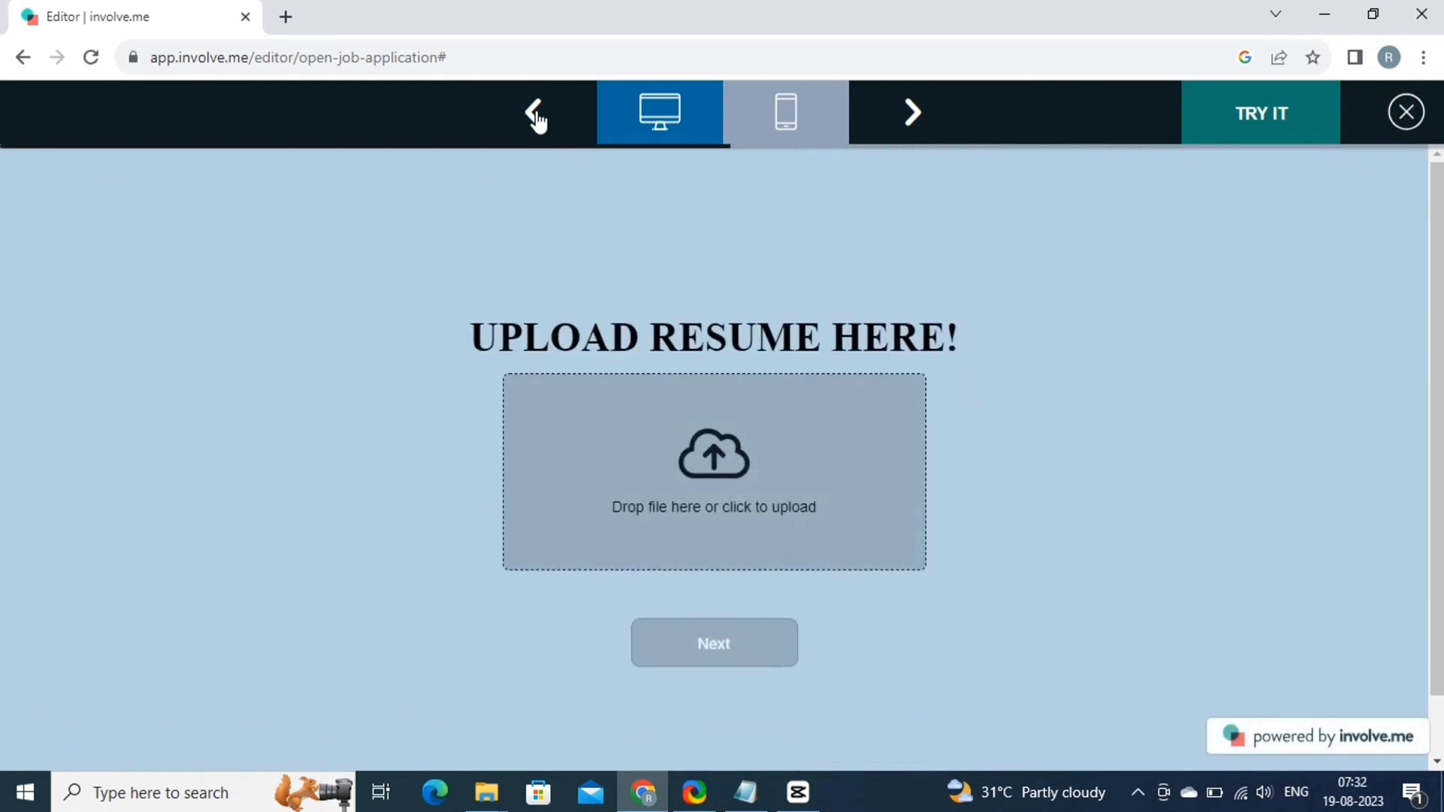
pyautogui.click(535, 115)
pyautogui.click(535, 115)
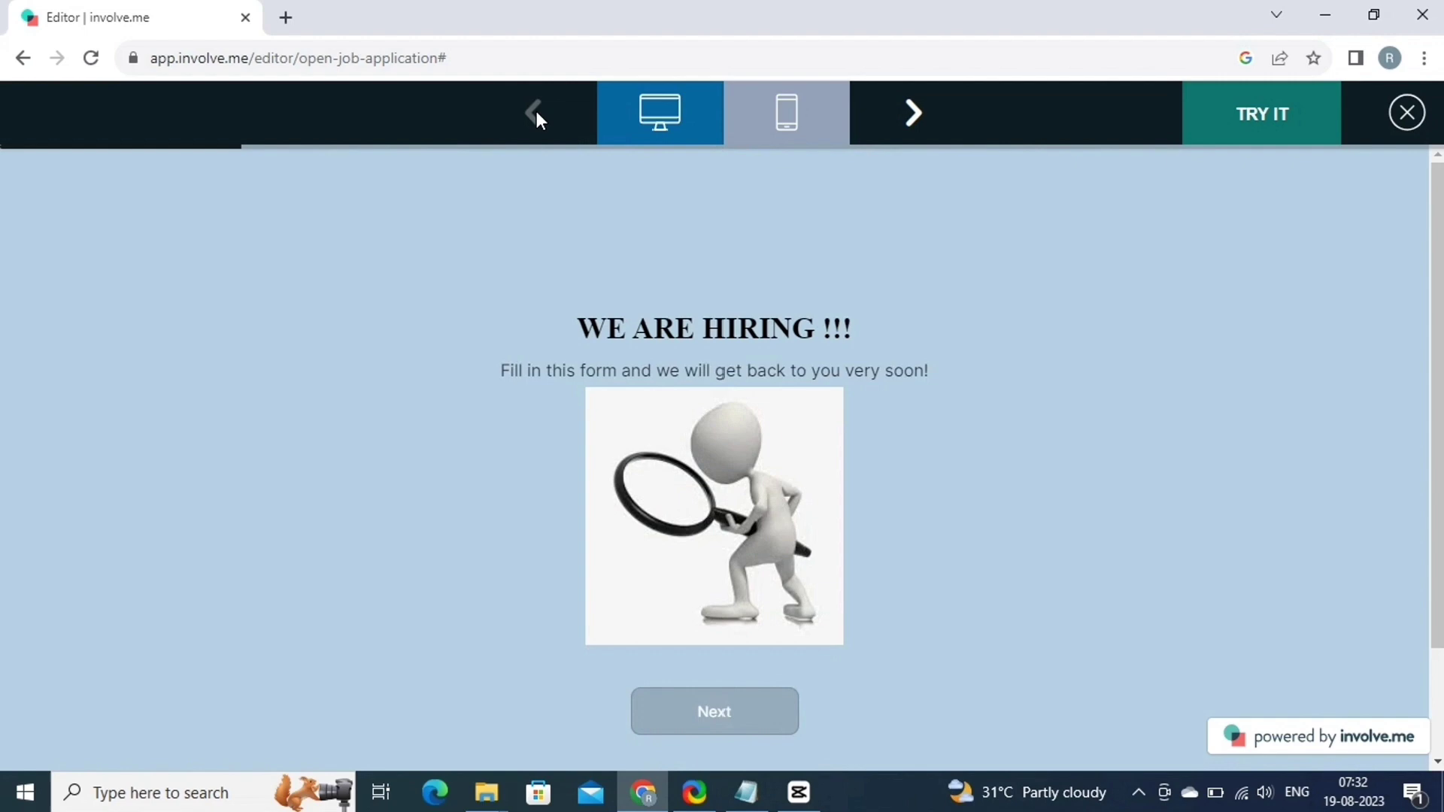
# Publish the open job application project, copy its Project URL, and open a new browser tab.
pyautogui.click(1407, 114)
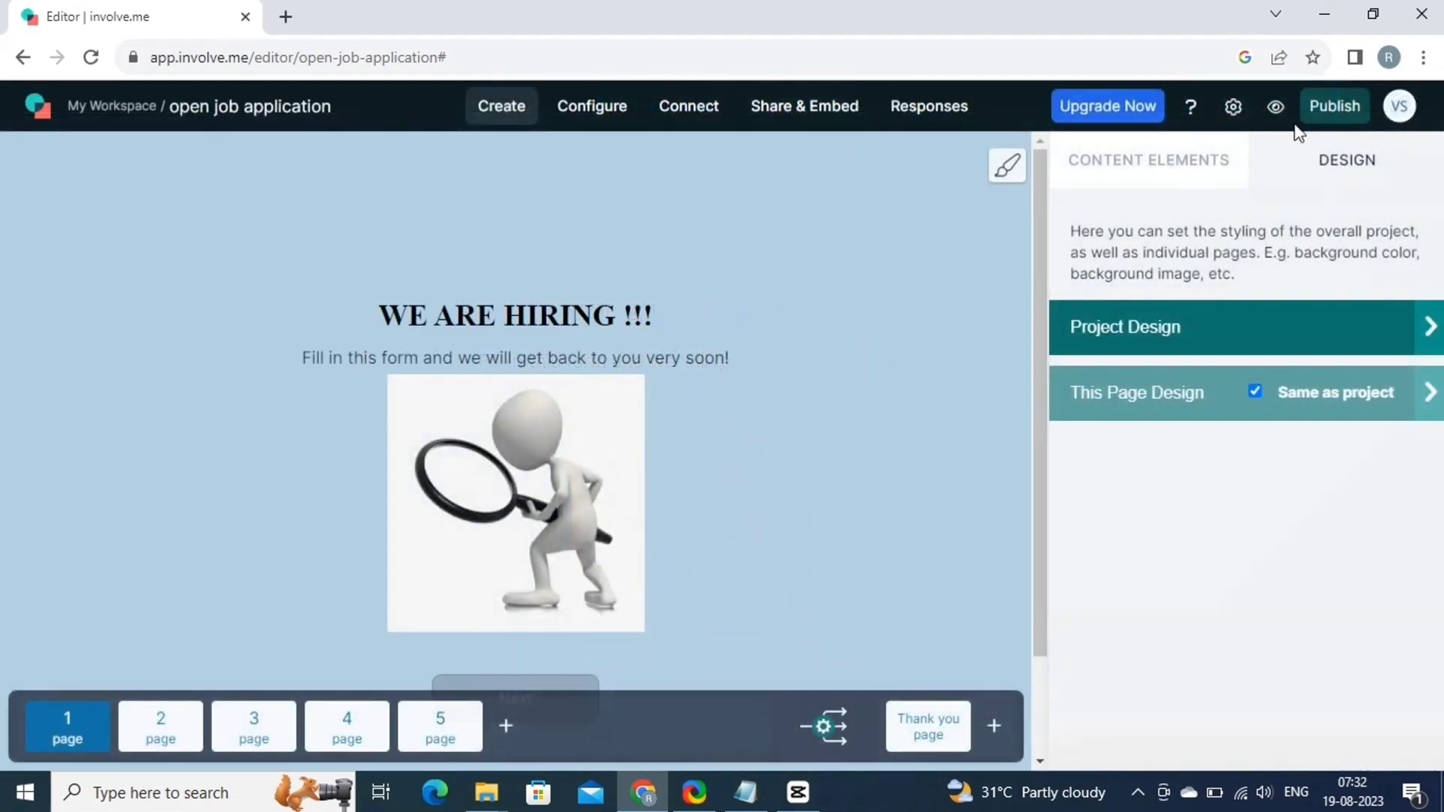
pyautogui.click(1303, 173)
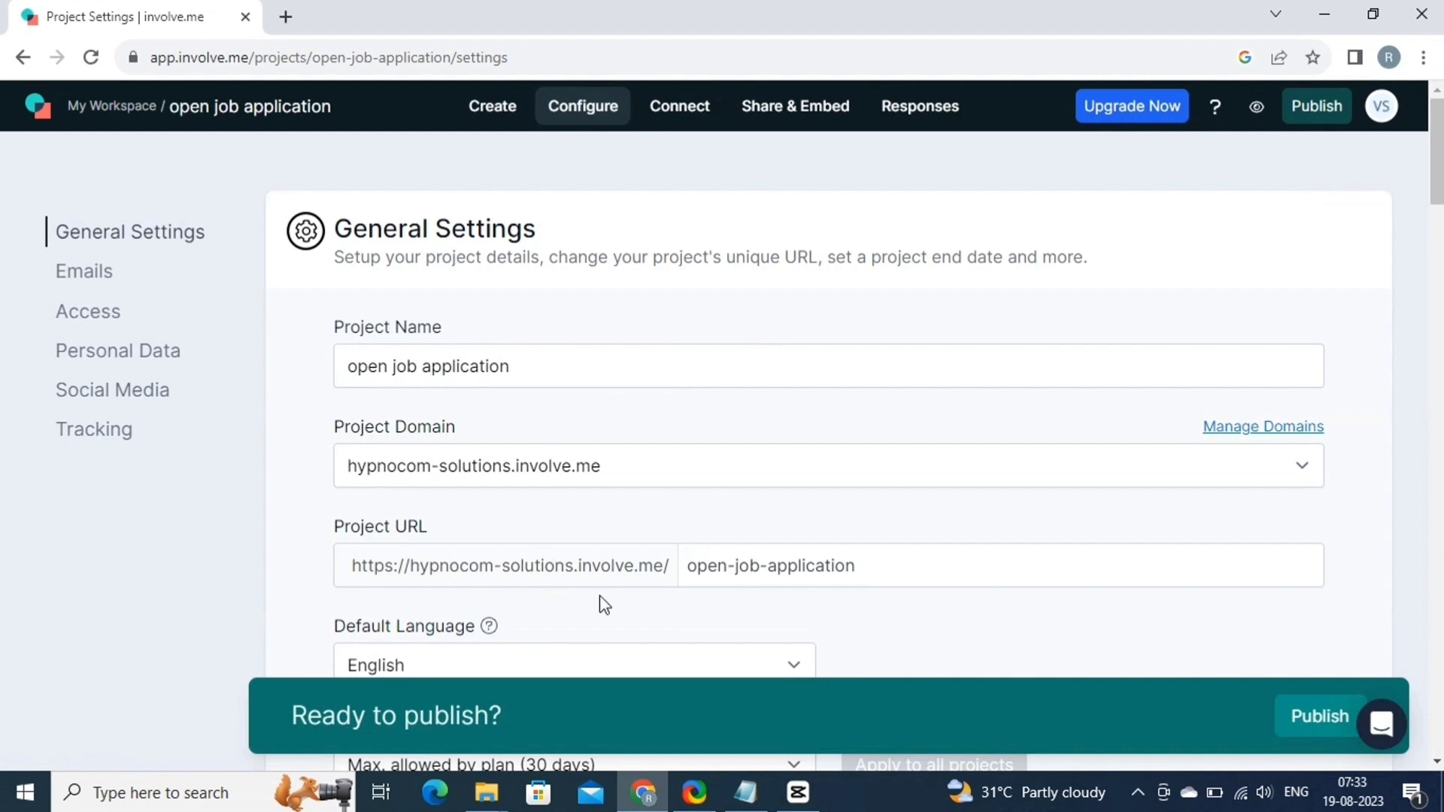
pyautogui.scroll(-2, 748, 612)
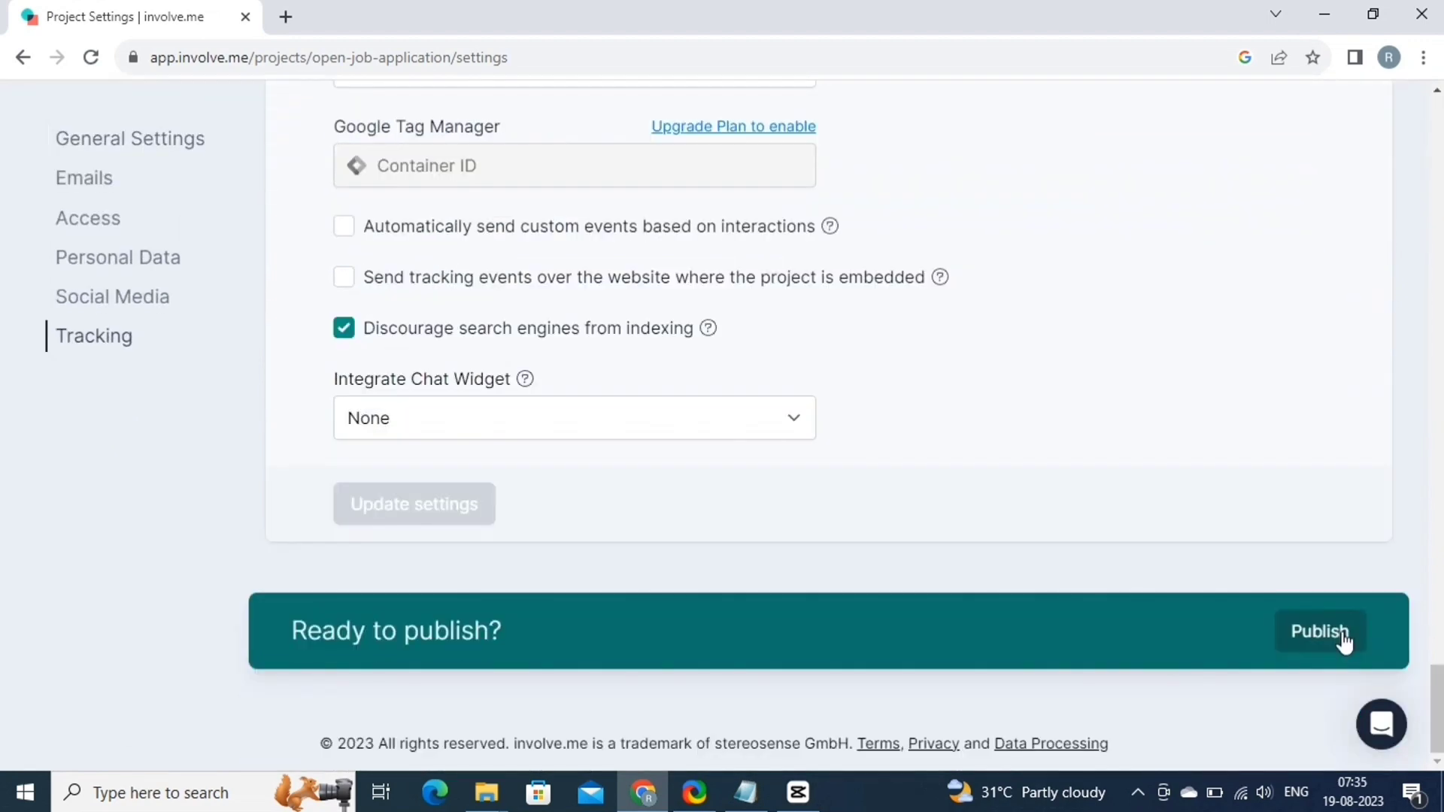
pyautogui.click(1341, 637)
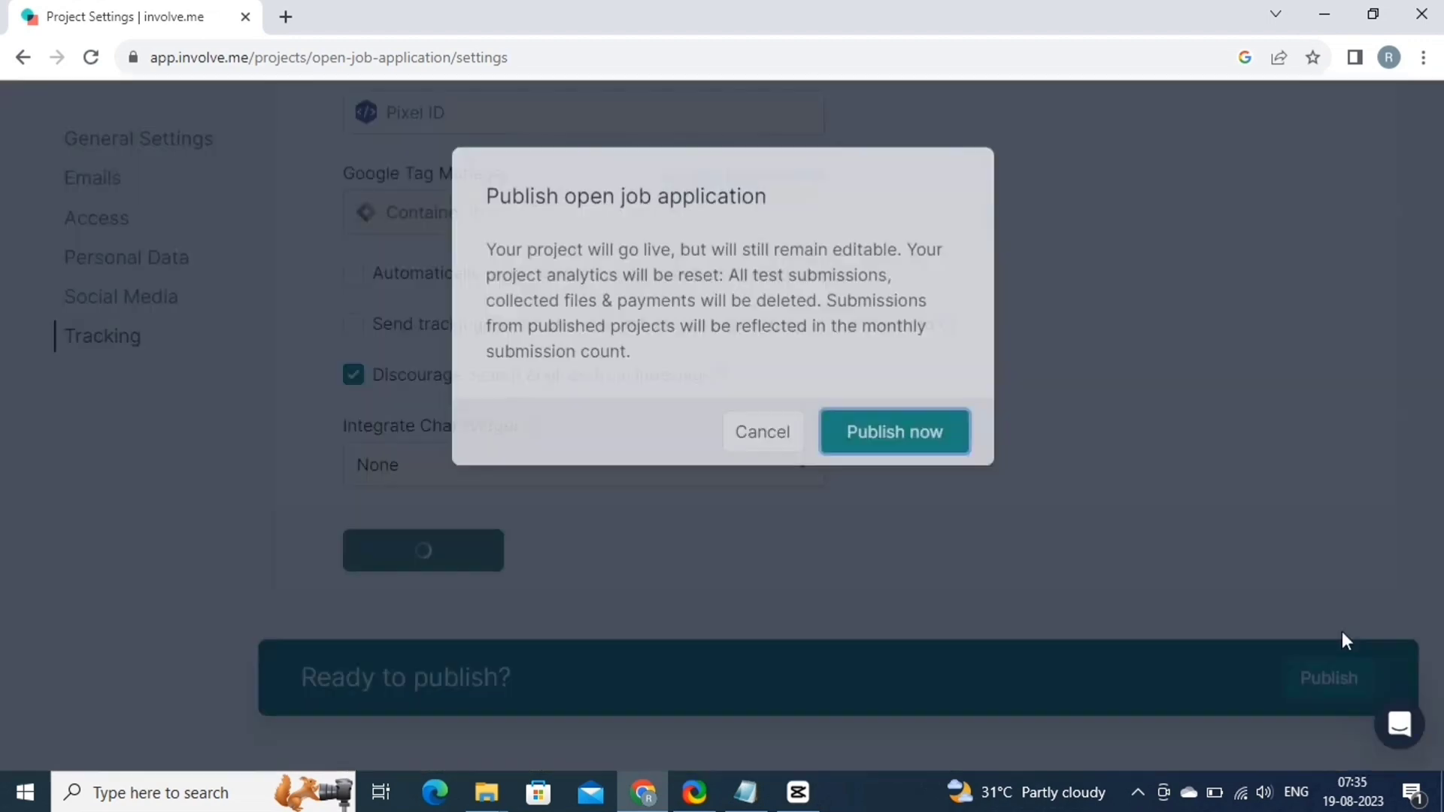
pyautogui.click(888, 433)
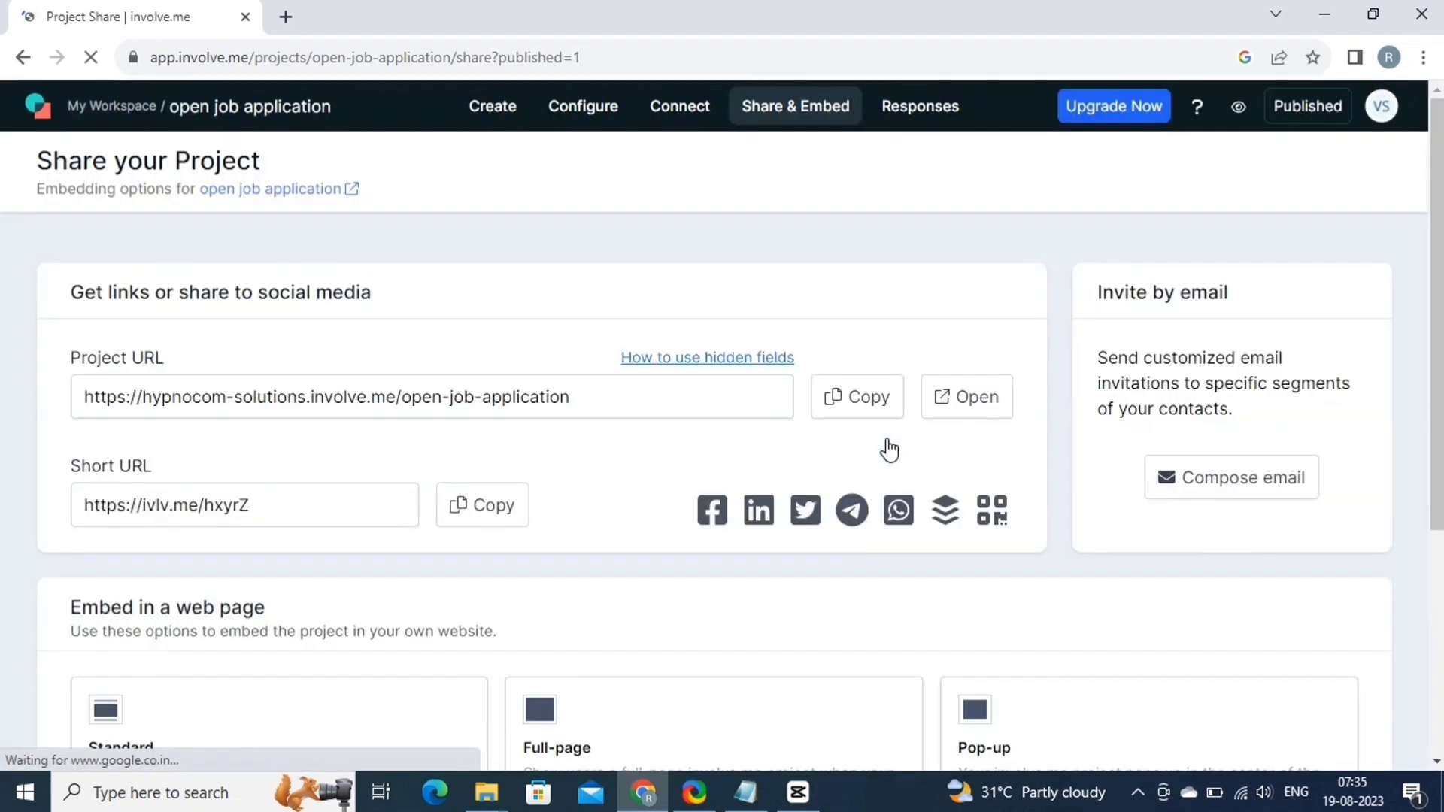
pyautogui.click(857, 396)
pyautogui.hotkey('ctrl', 'c')
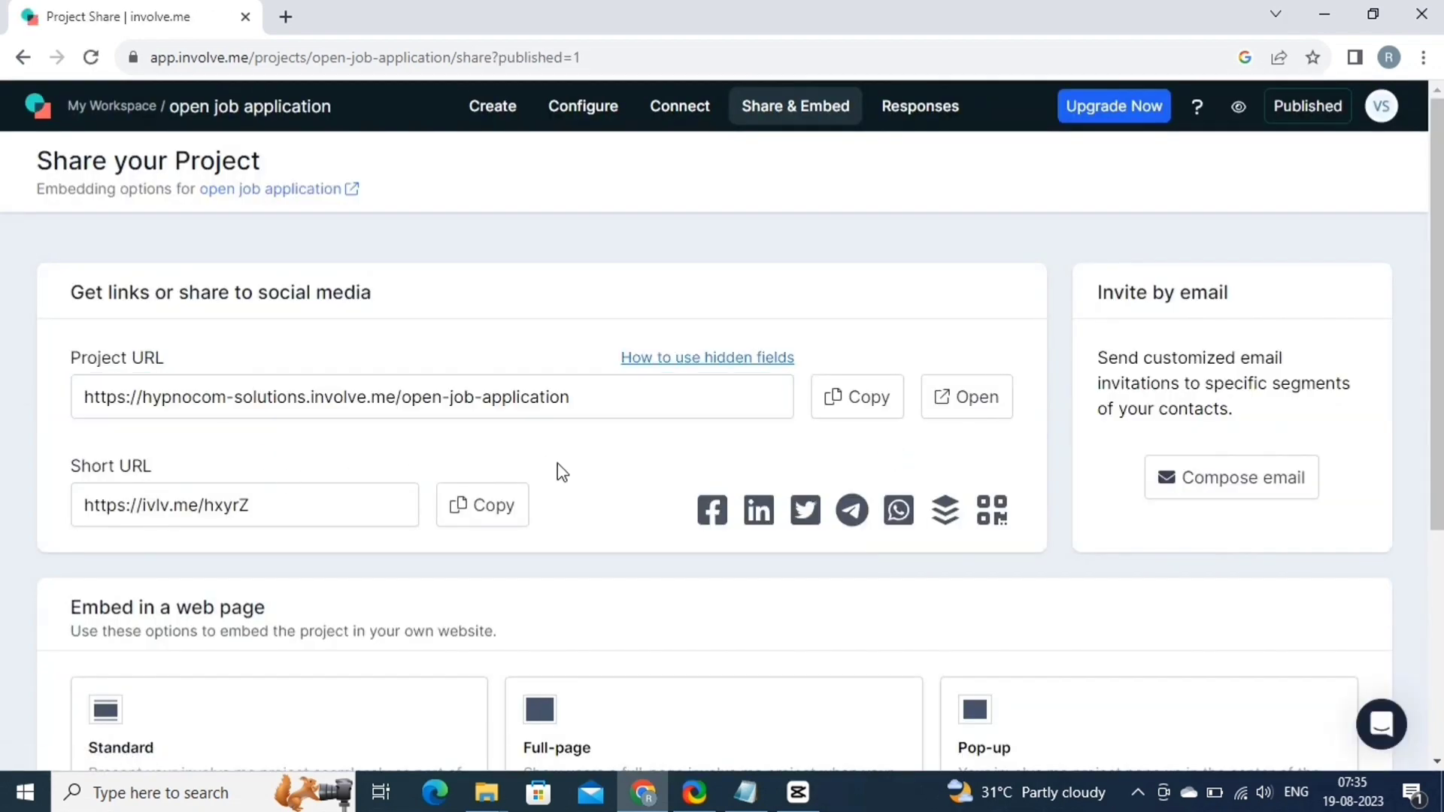
pyautogui.click(285, 17)
# Submit a test application on the live form choosing Software Designers, then return to the projects tab.
pyautogui.hotkey('ctrl', 'v')
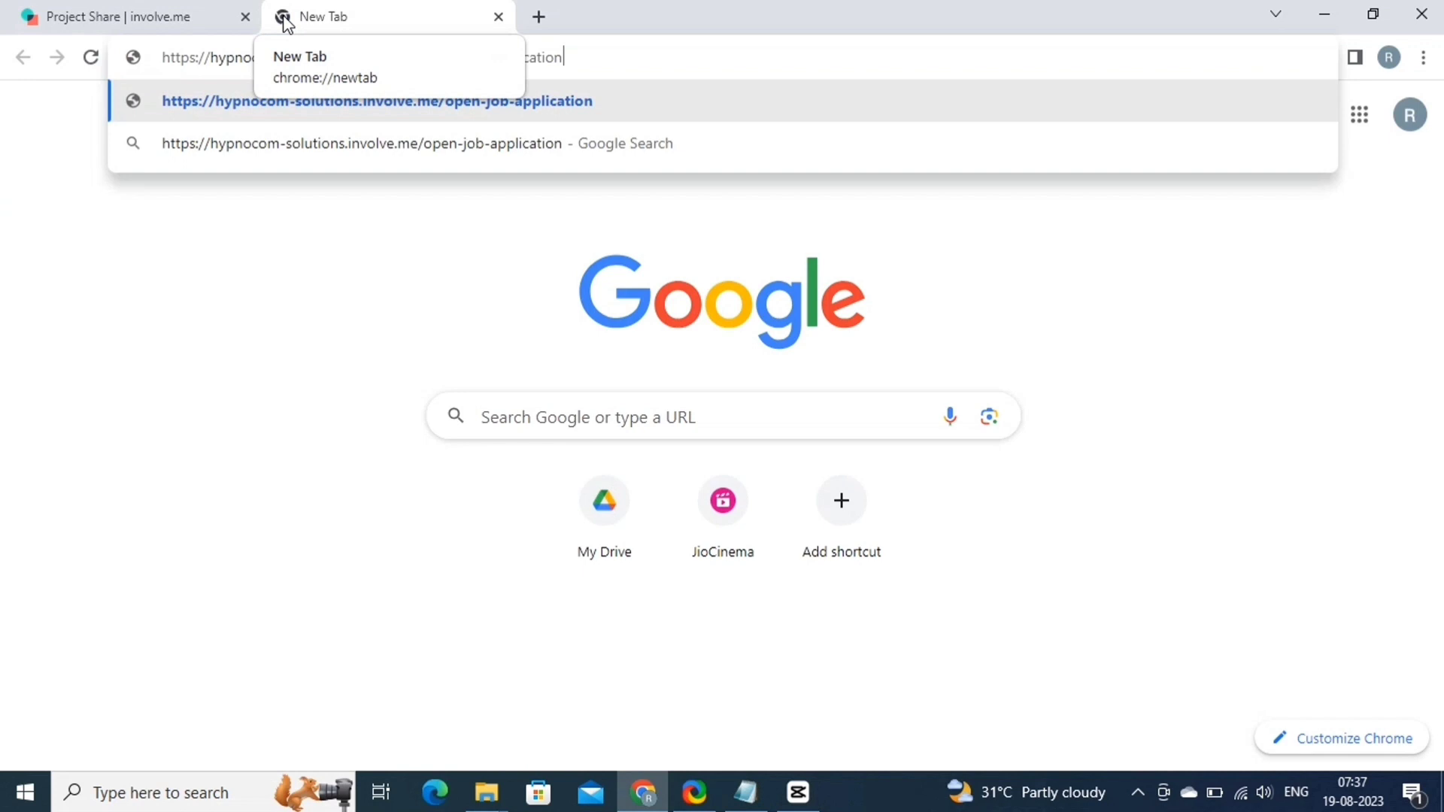
pyautogui.press('Return')
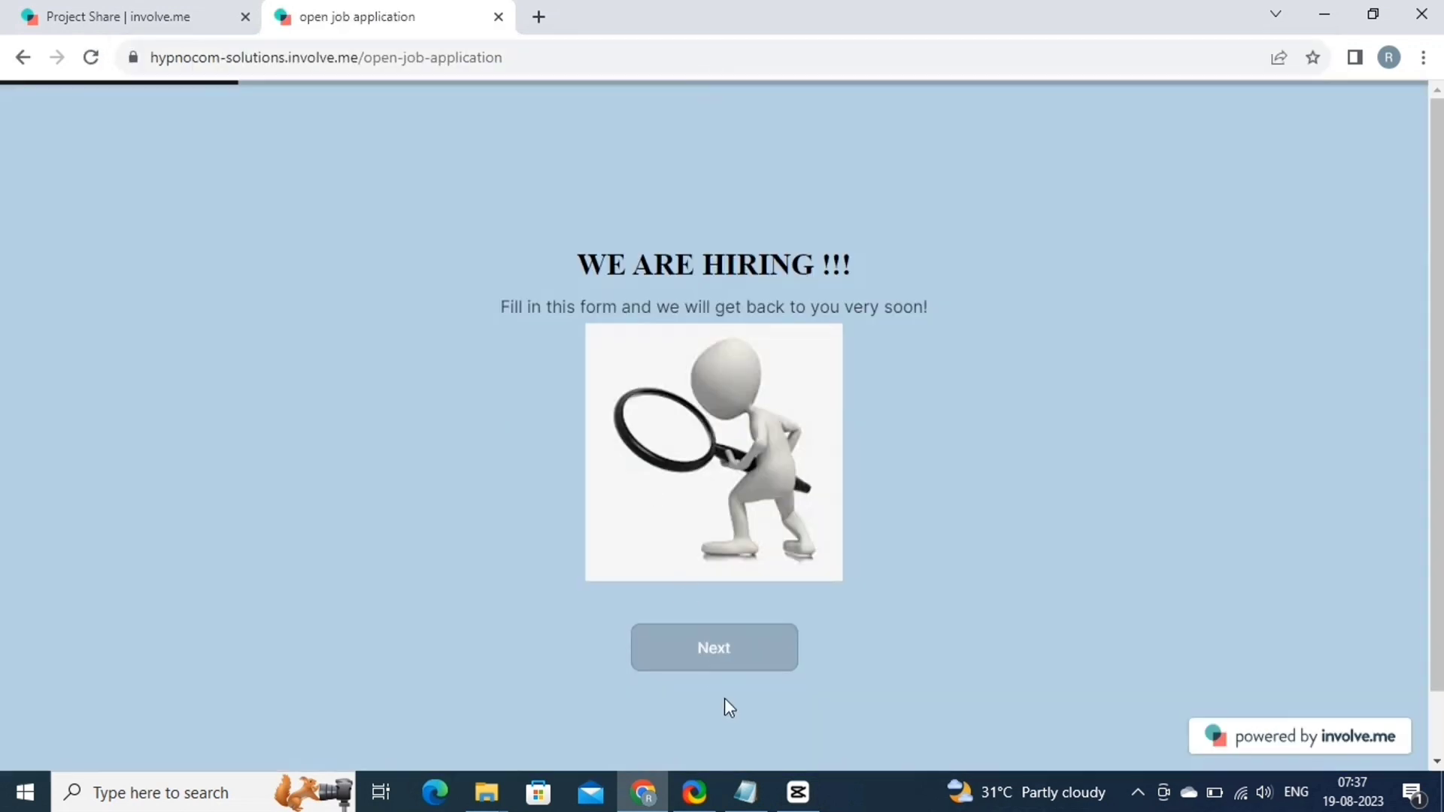
pyautogui.click(722, 645)
pyautogui.click(655, 508)
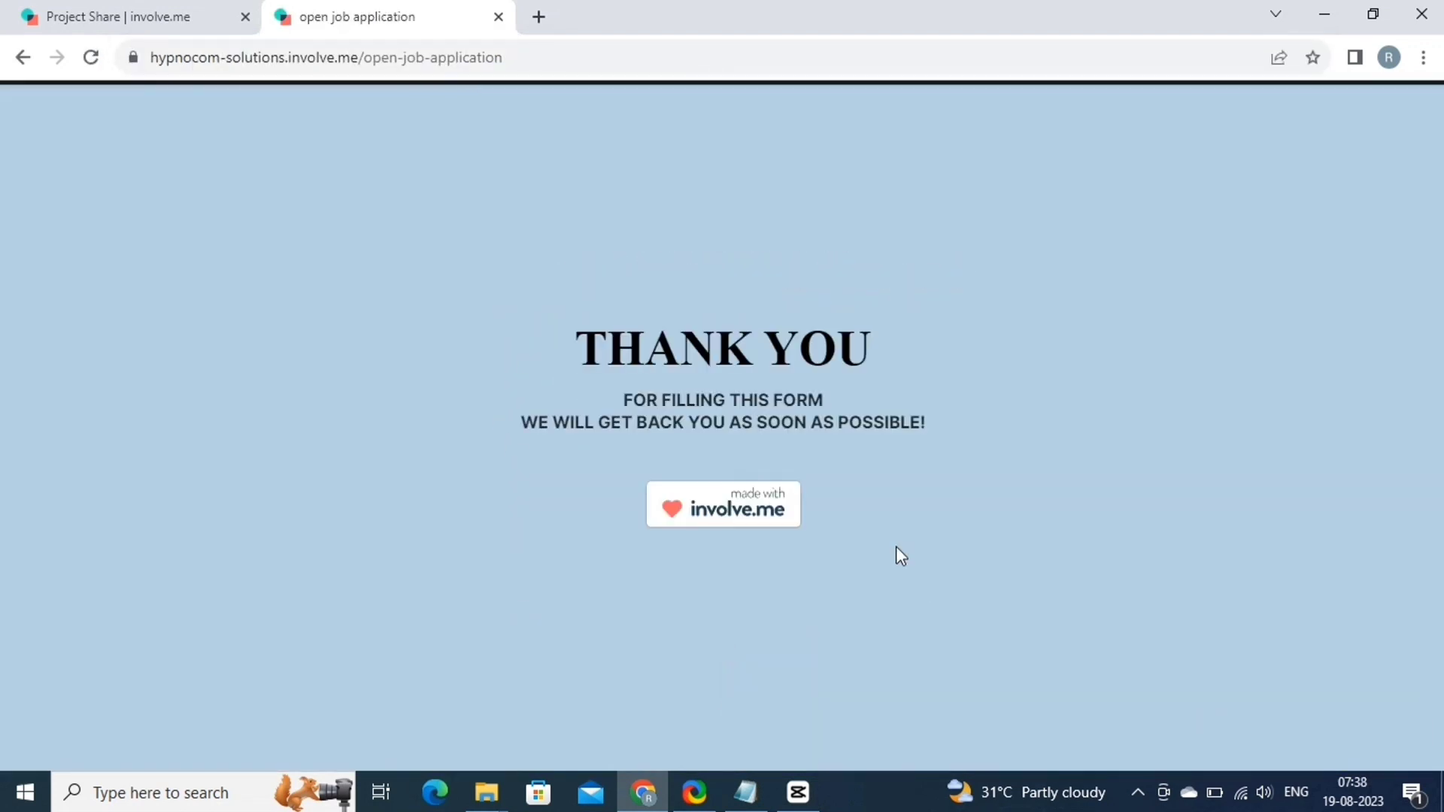
pyautogui.click(124, 15)
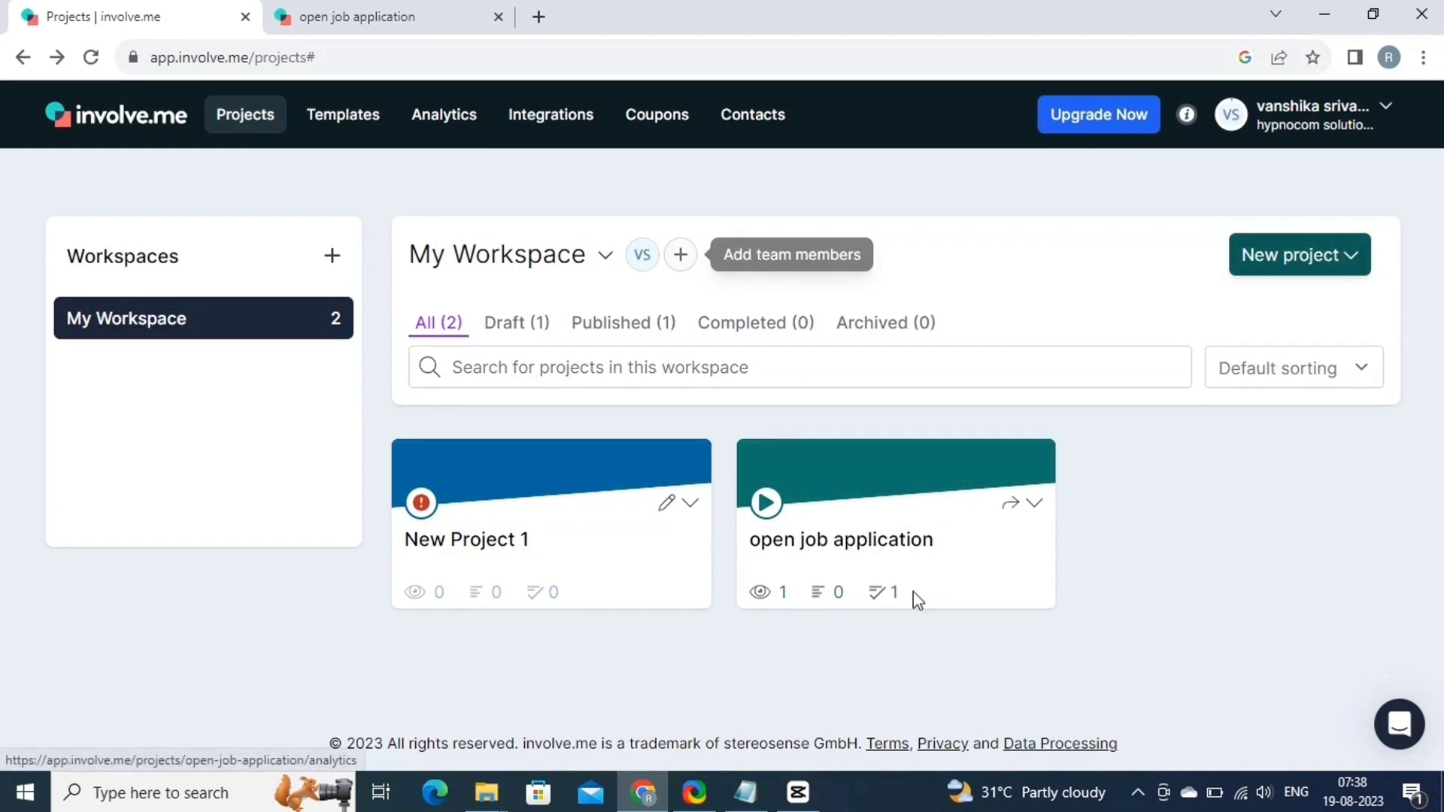
# Open Responses from the open job application card's dropdown to view its analytics.
pyautogui.click(1036, 506)
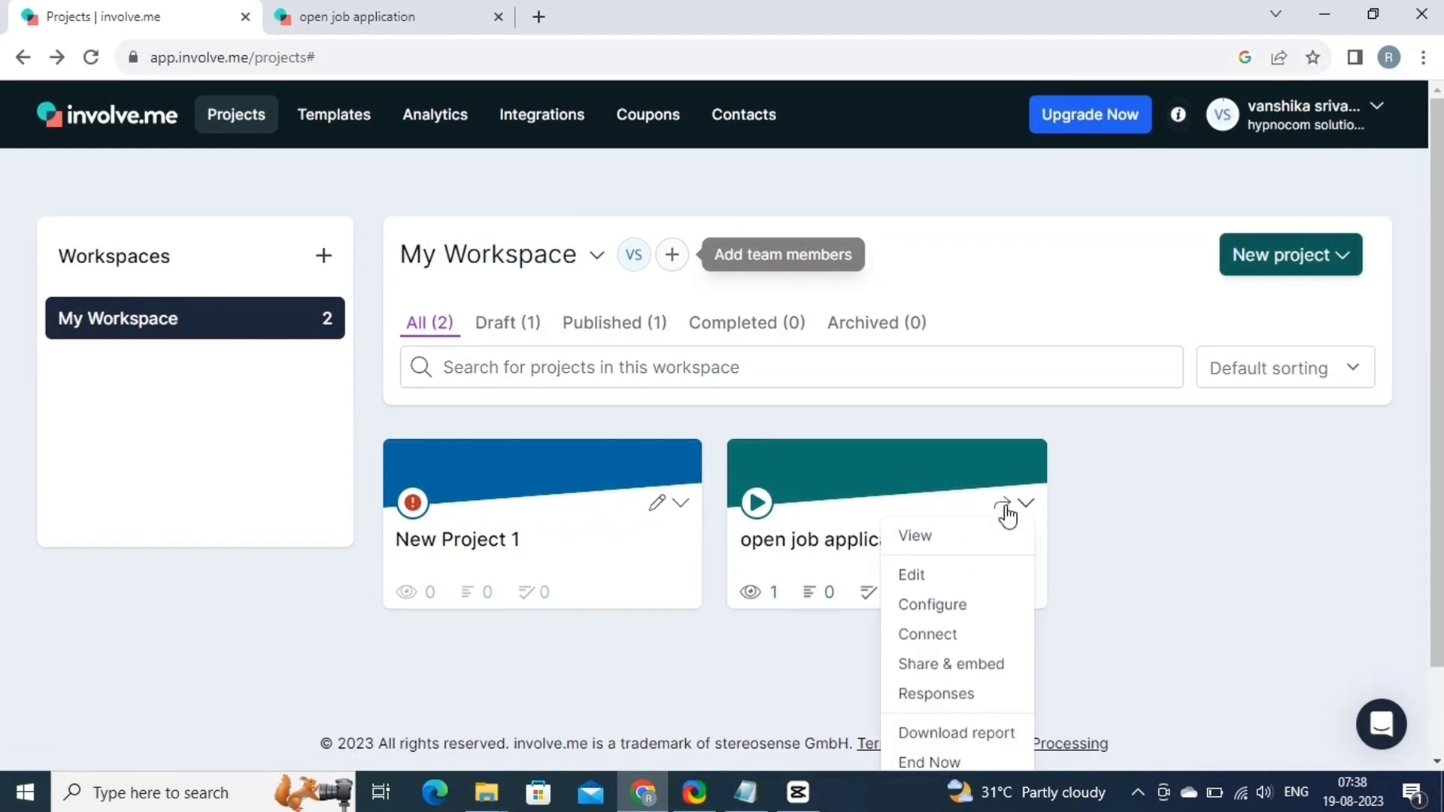
pyautogui.click(954, 693)
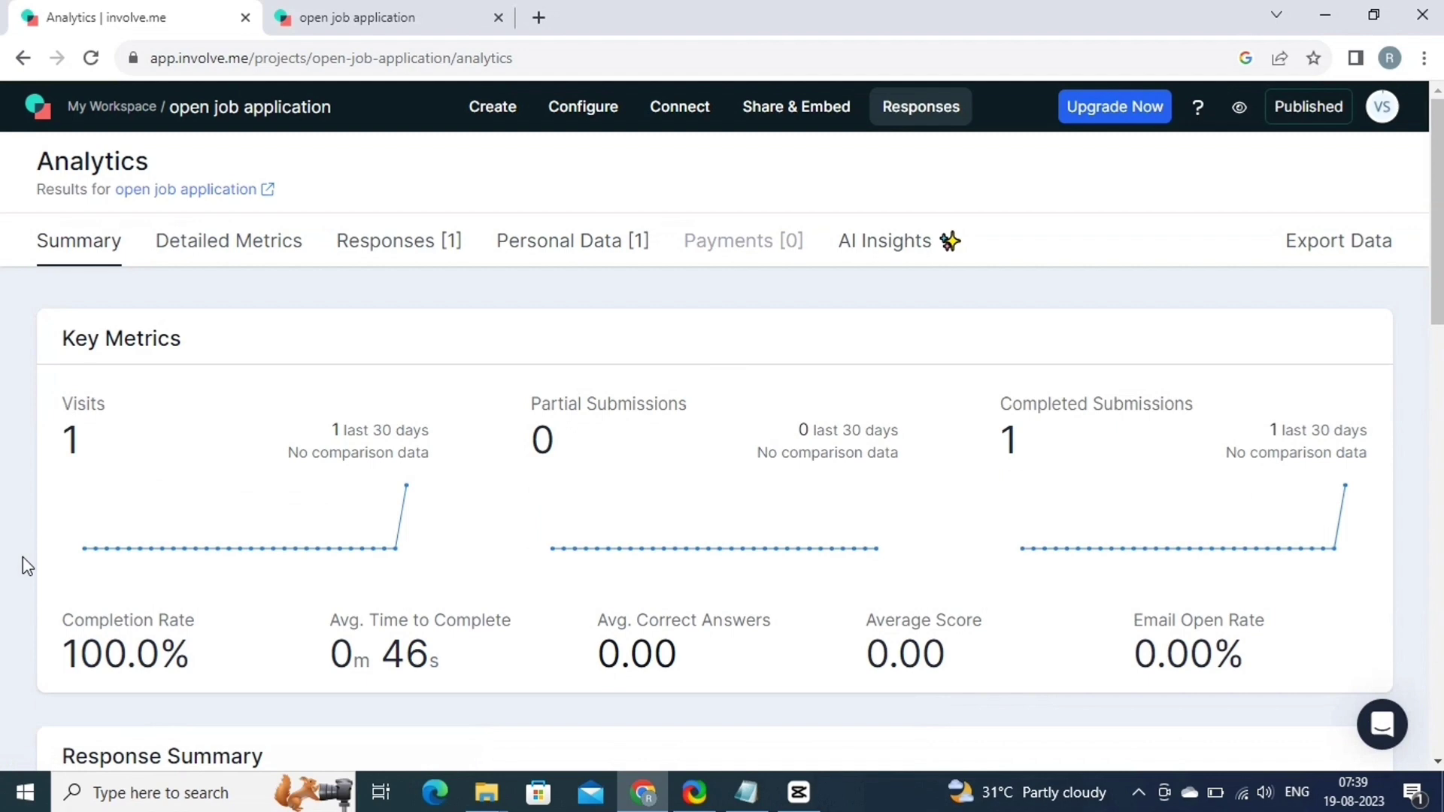
# Scroll the Summary and expand the UPLOAD RESUME HERE! responses to see the submitted file.
pyautogui.scroll(-1, 22, 558)
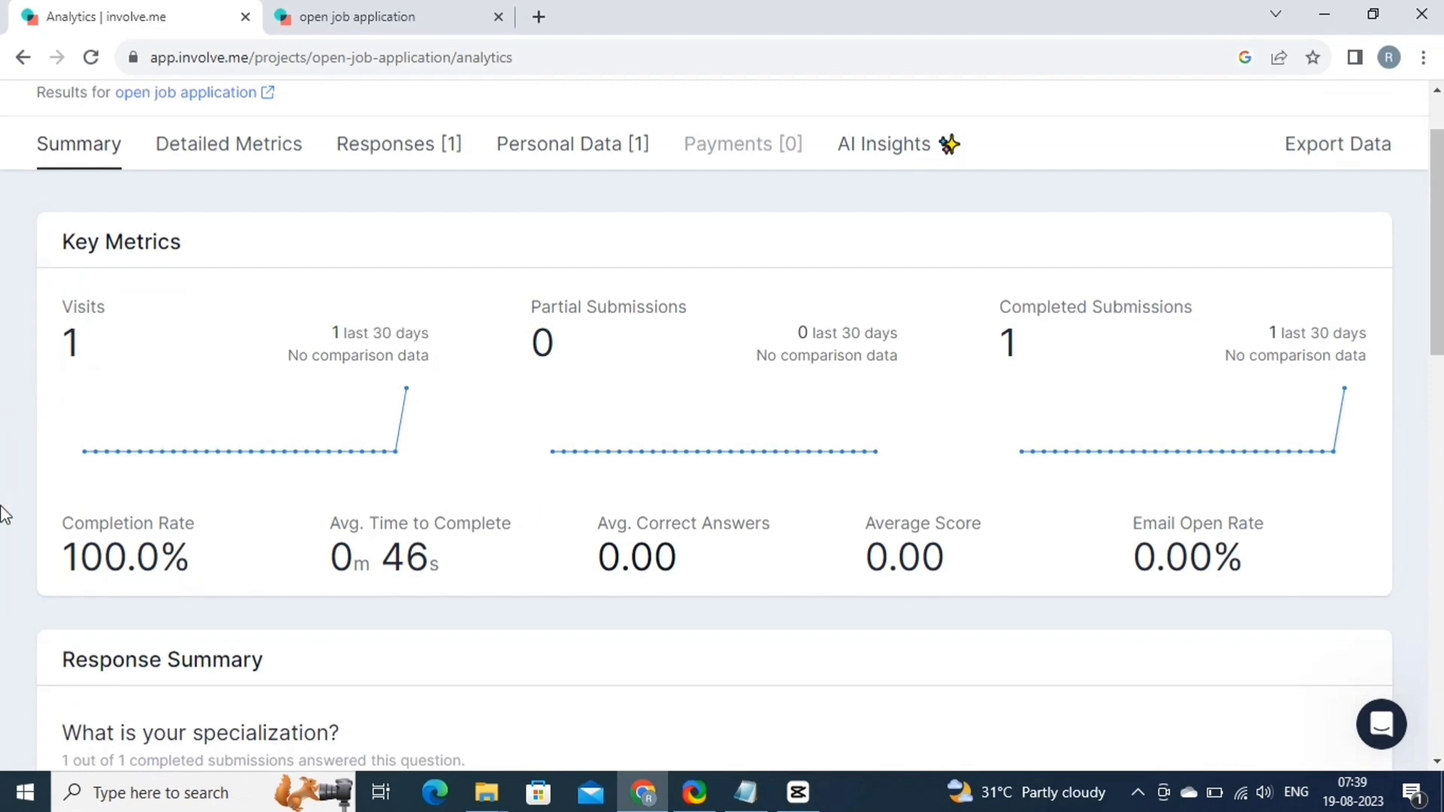
pyautogui.scroll(-2, 3, 515)
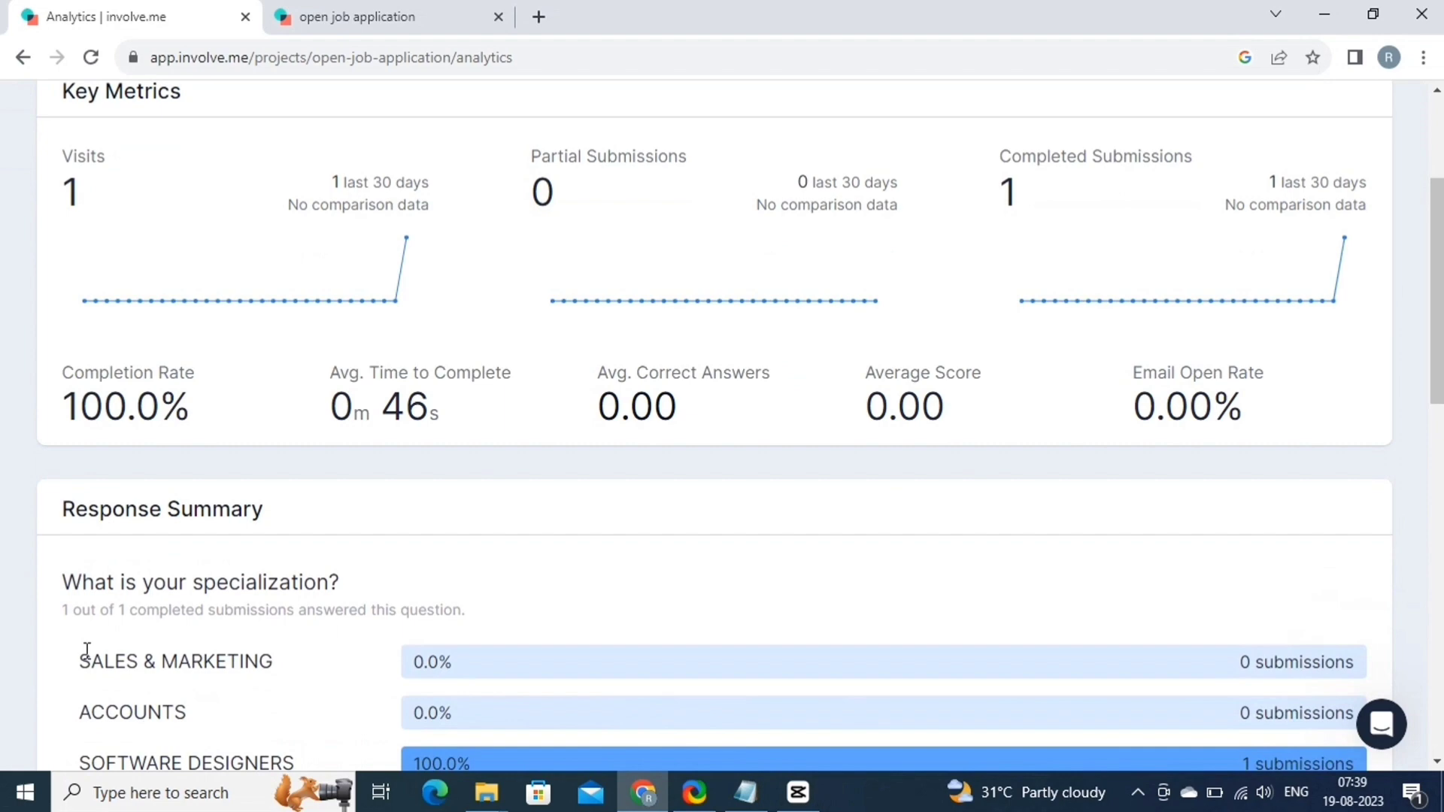
pyautogui.scroll(-4, 314, 584)
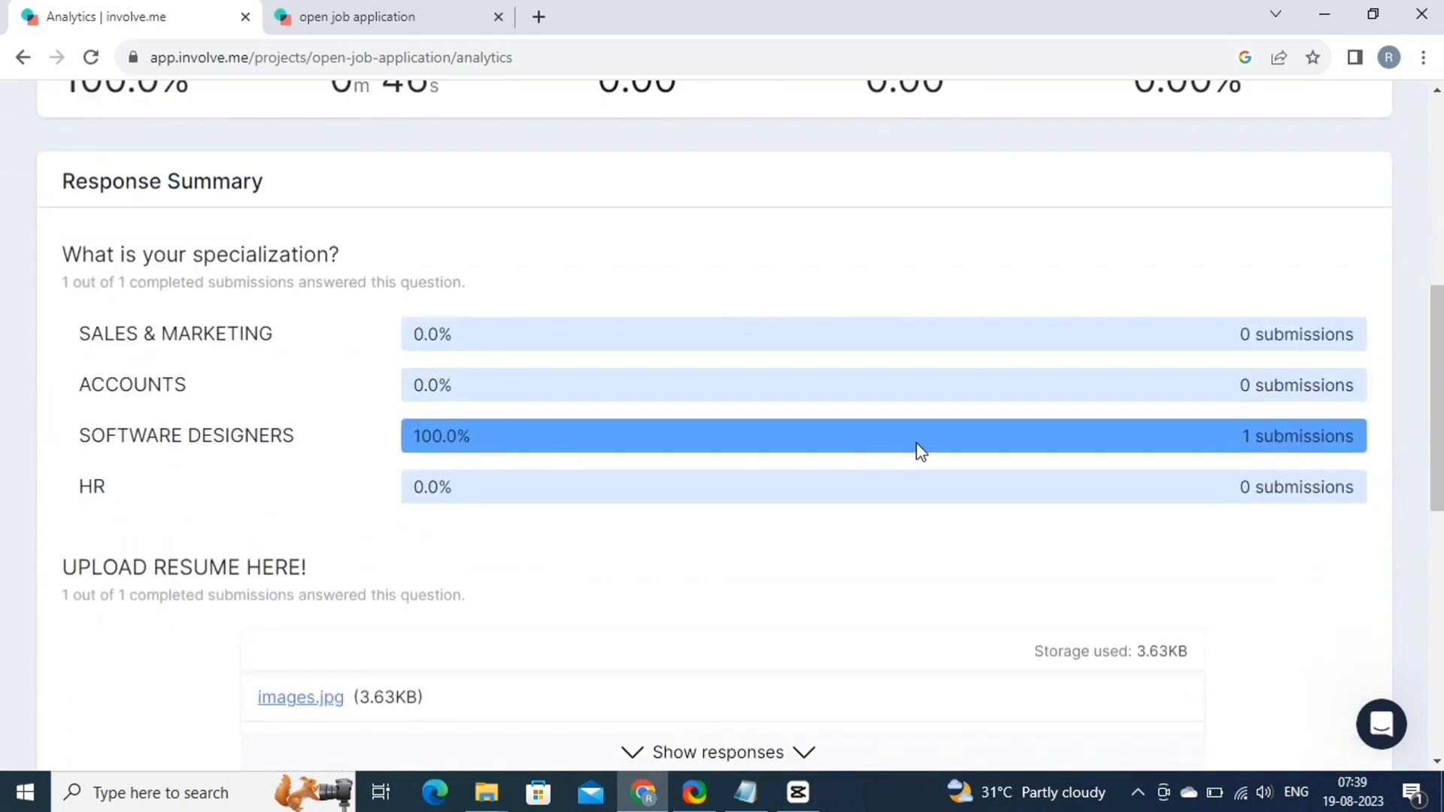
pyautogui.scroll(-3, 917, 450)
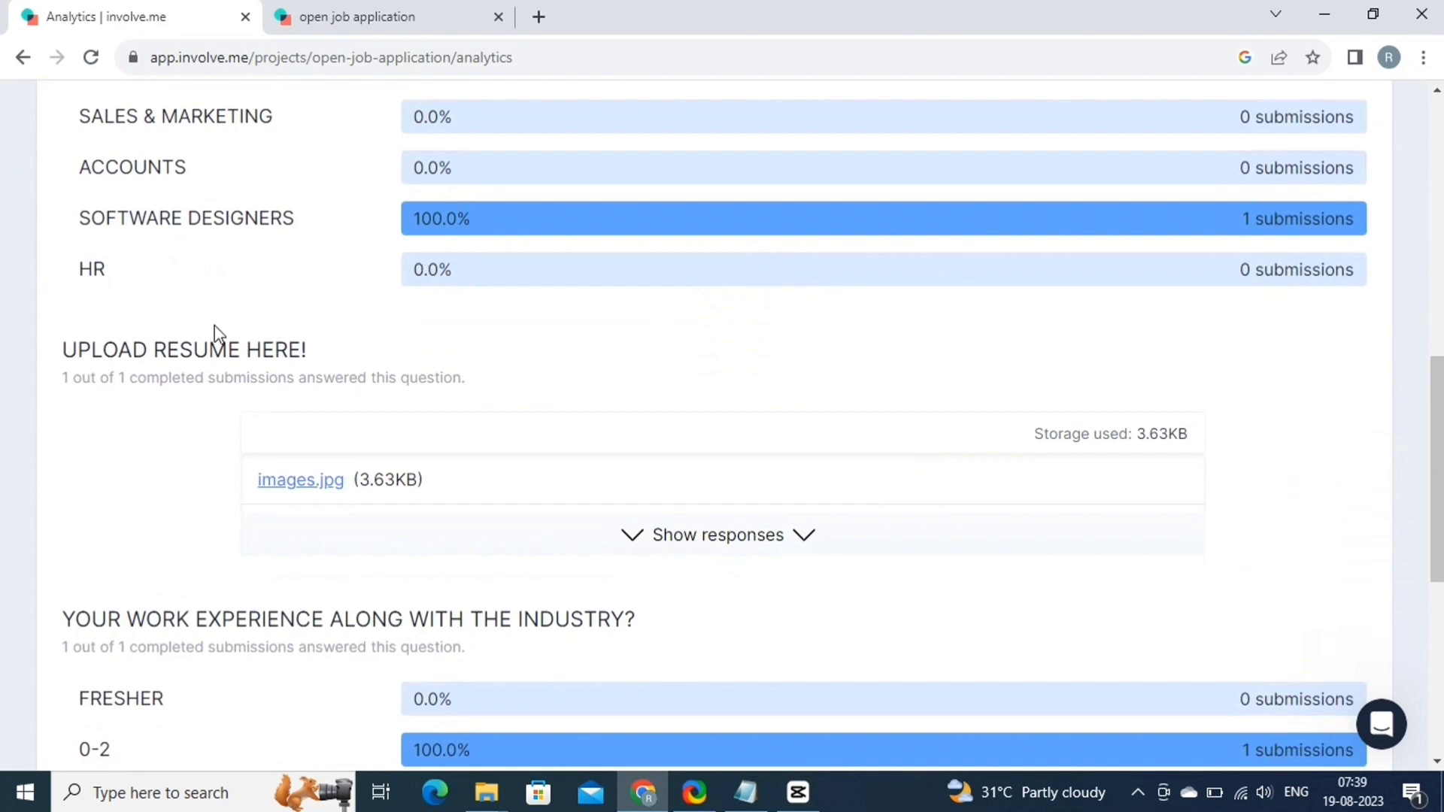
pyautogui.click(679, 538)
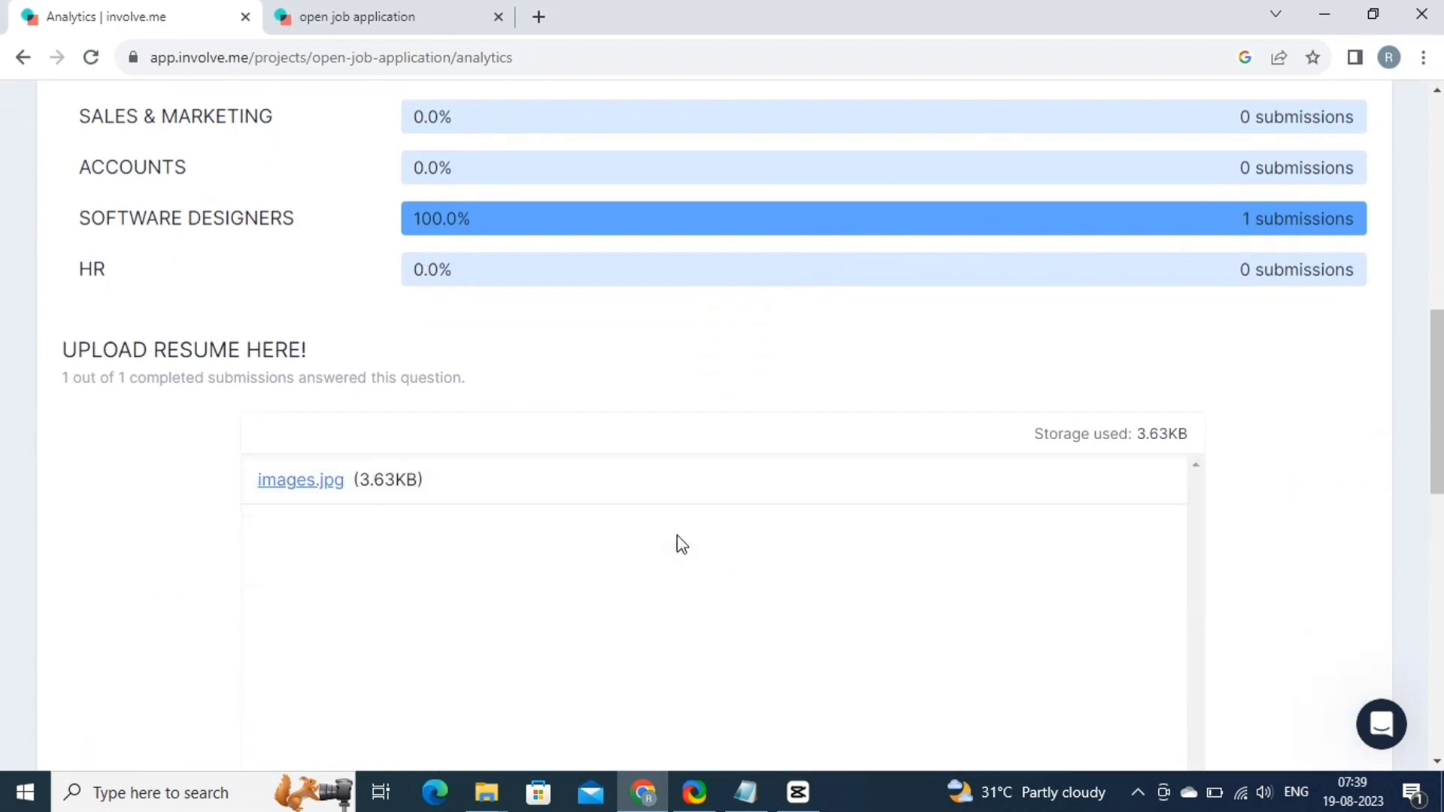
pyautogui.scroll(-5, 681, 543)
pyautogui.scroll(-5, 681, 543)
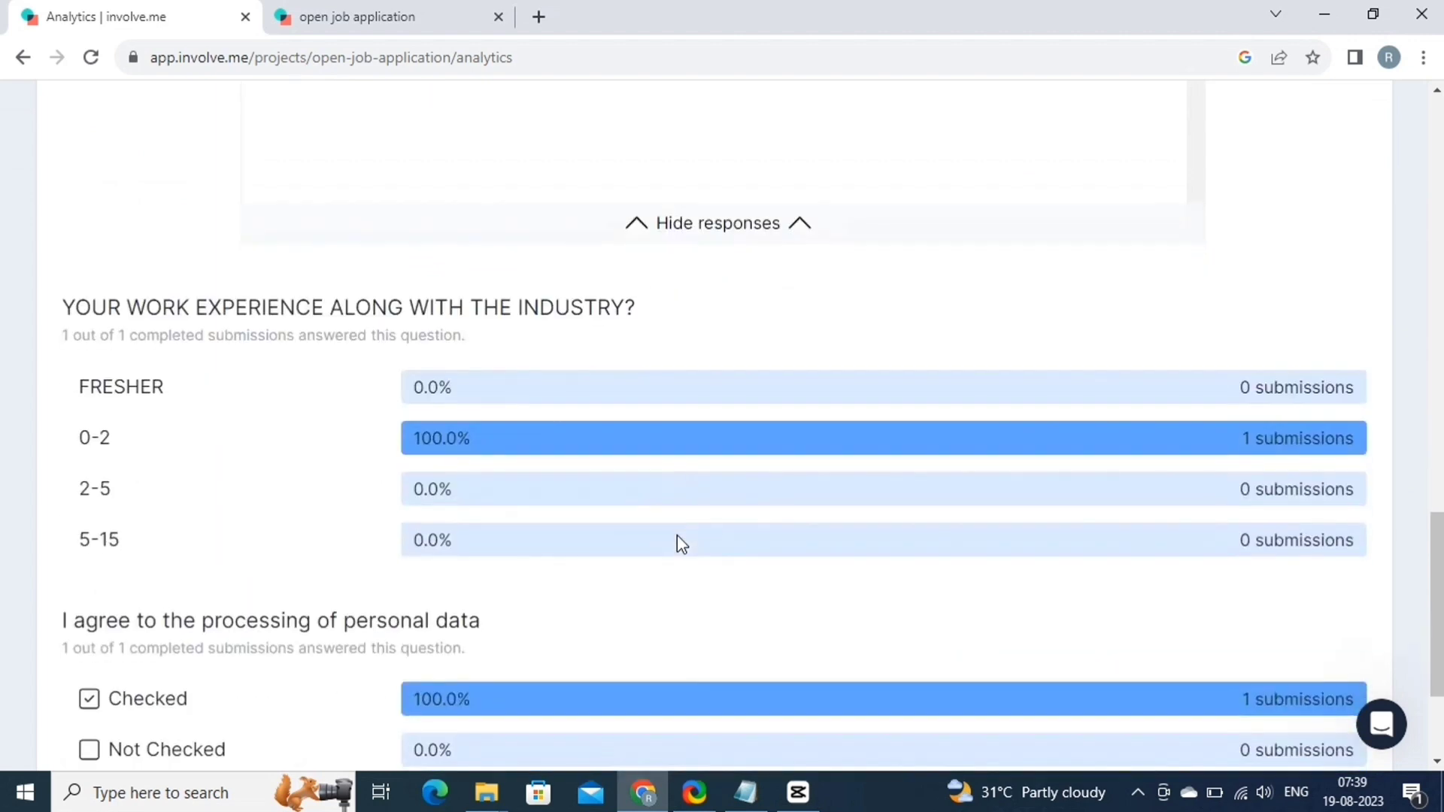
pyautogui.scroll(-3, 677, 538)
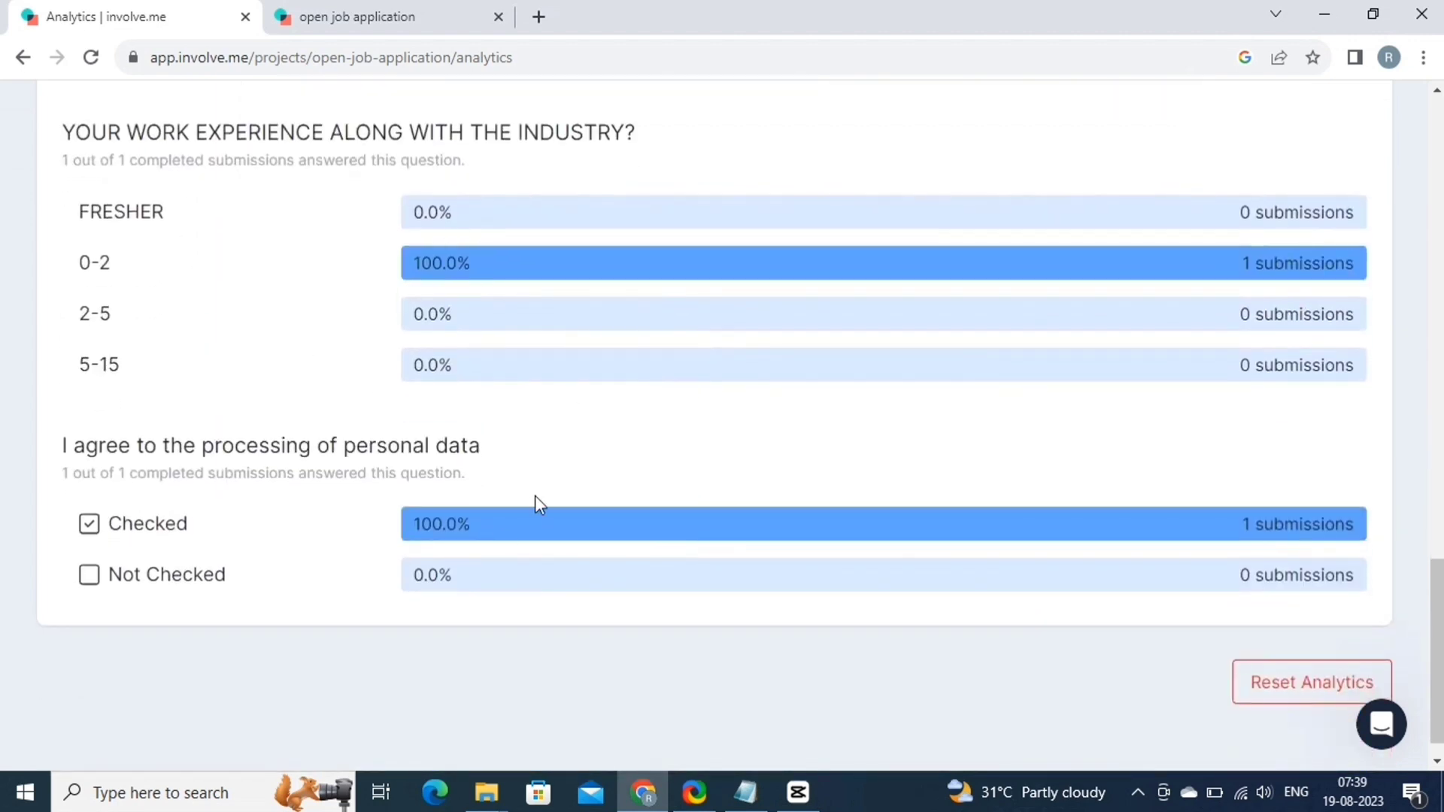
pyautogui.scroll(-1, 579, 645)
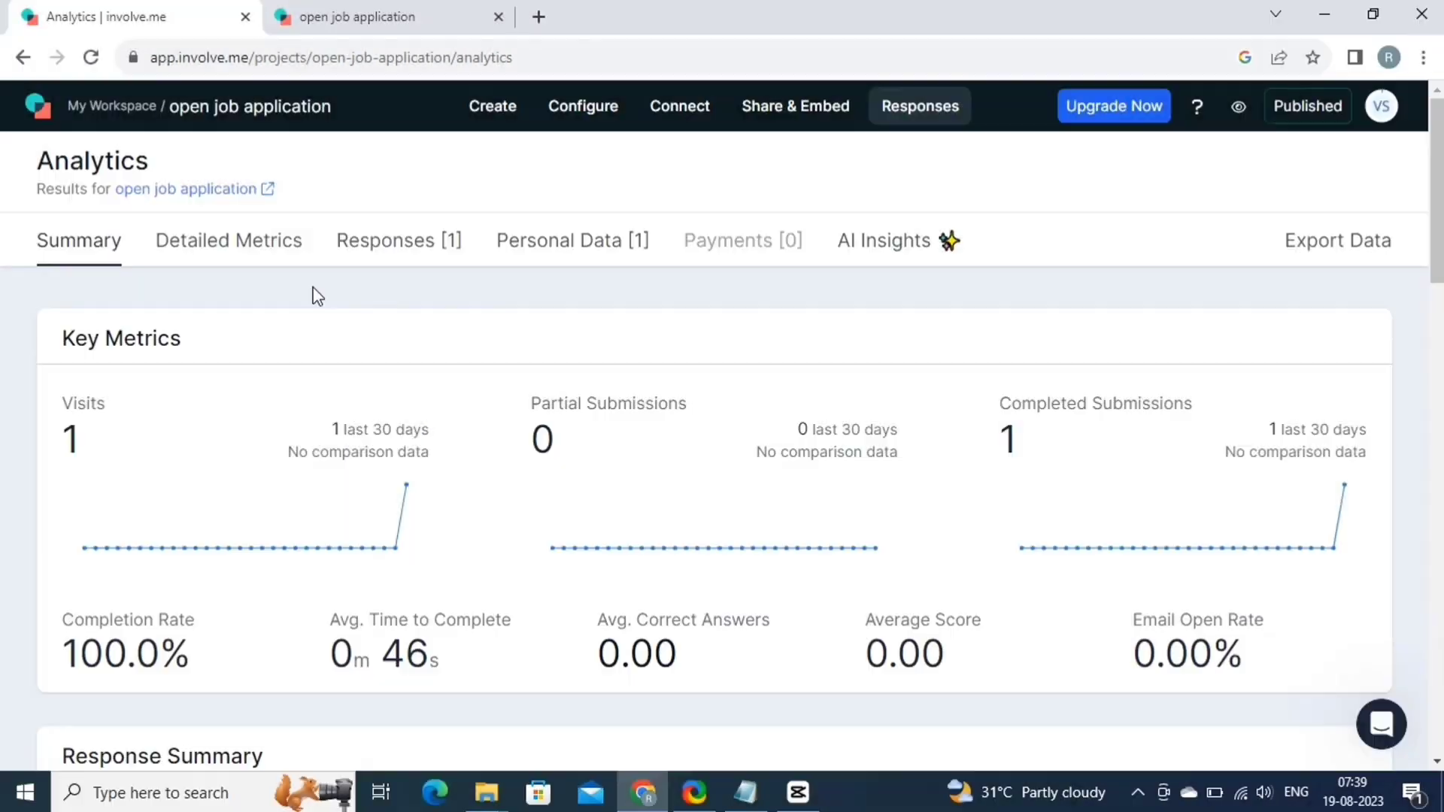
# Switch to Detailed Metrics and scroll to the conversion funnel that requires a paid plan.
pyautogui.click(265, 242)
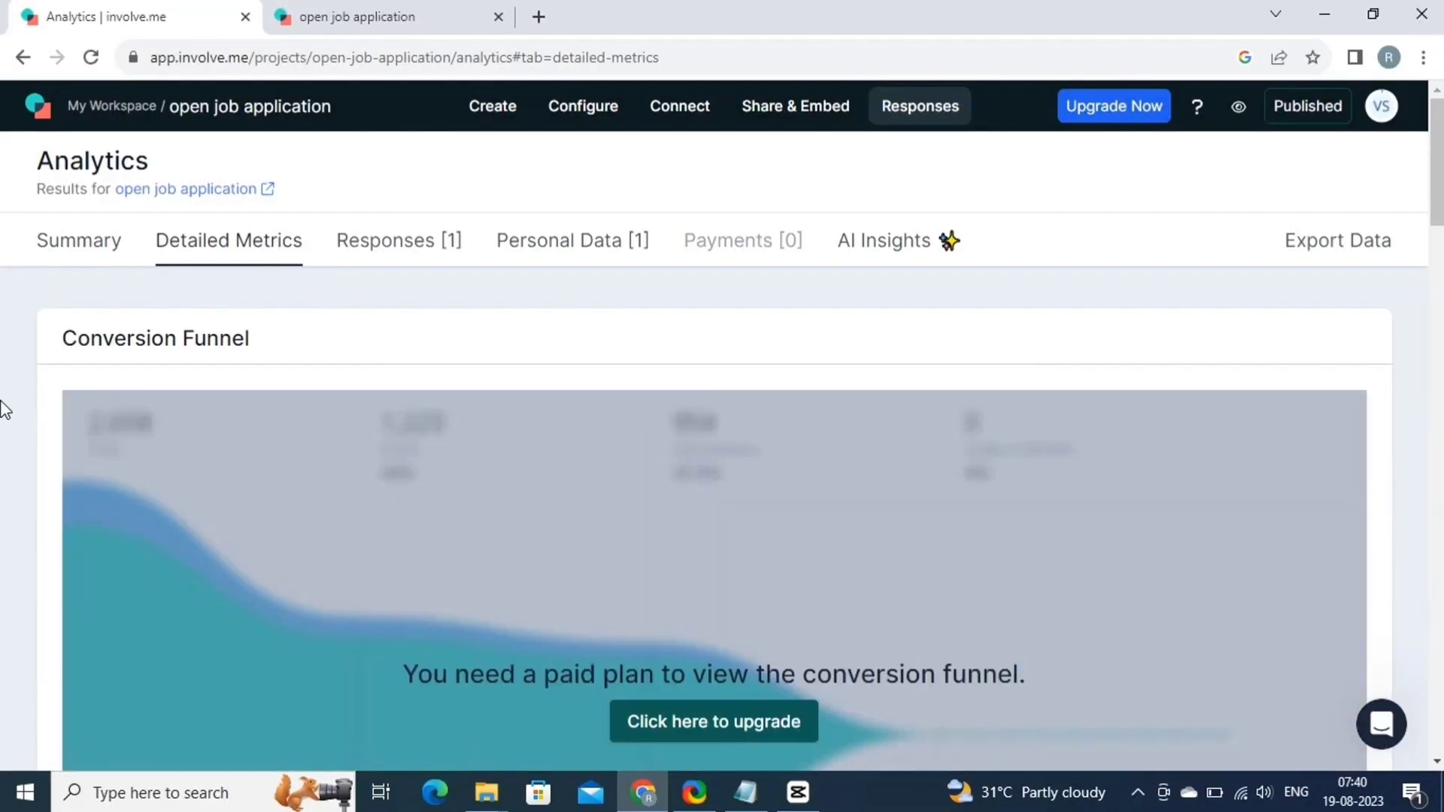
pyautogui.scroll(-1, 4, 410)
pyautogui.click(413, 250)
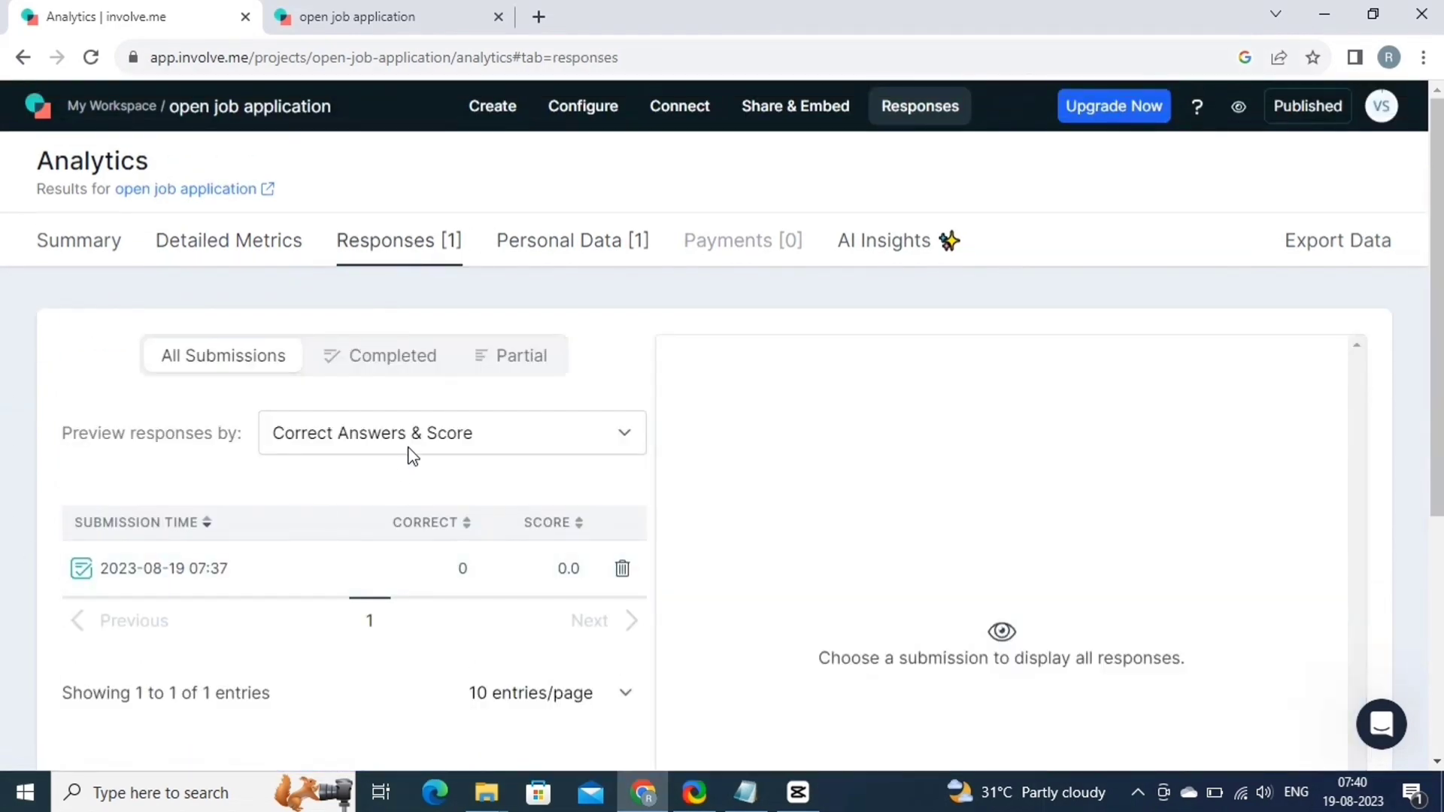
pyautogui.scroll(-5, 872, 703)
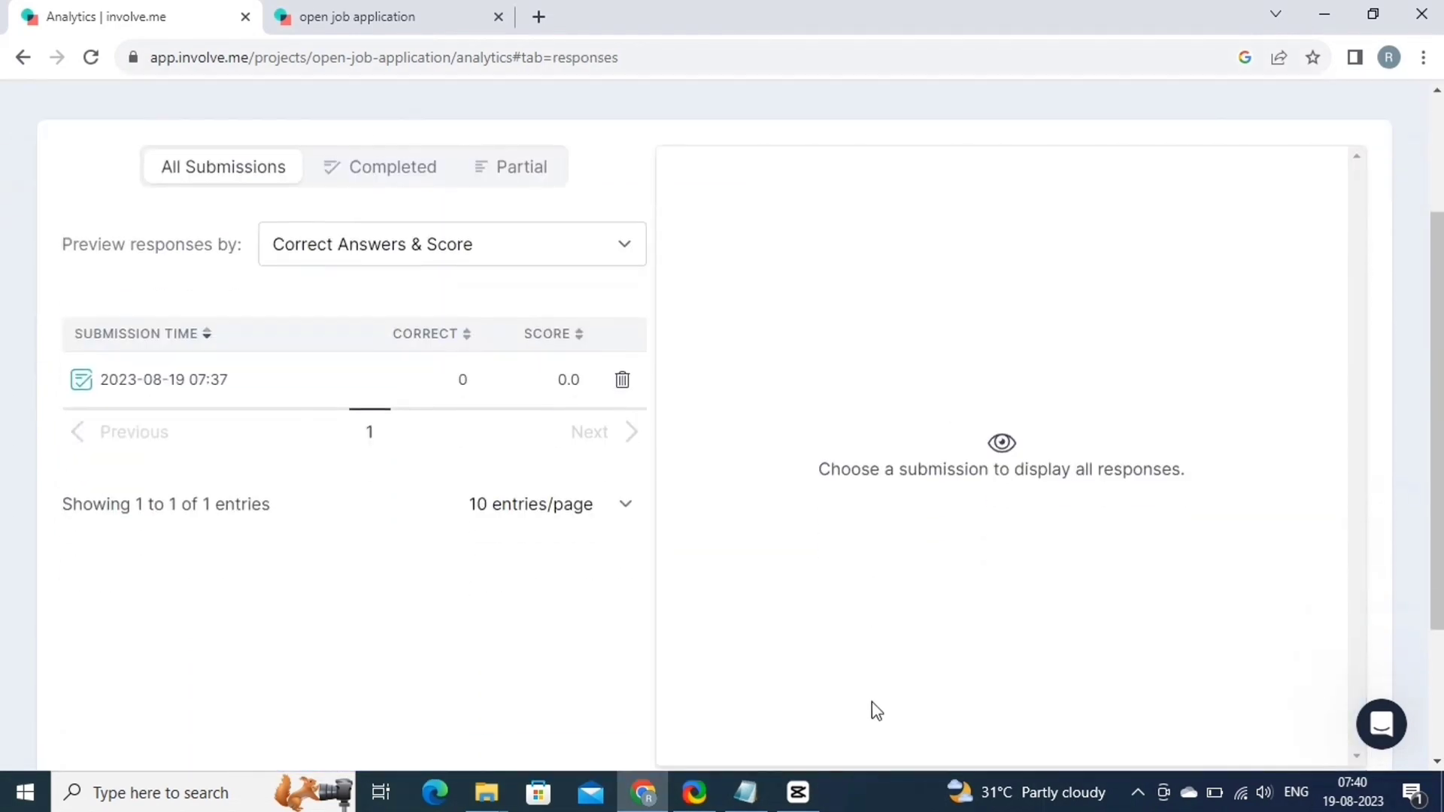
pyautogui.scroll(2, 452, 361)
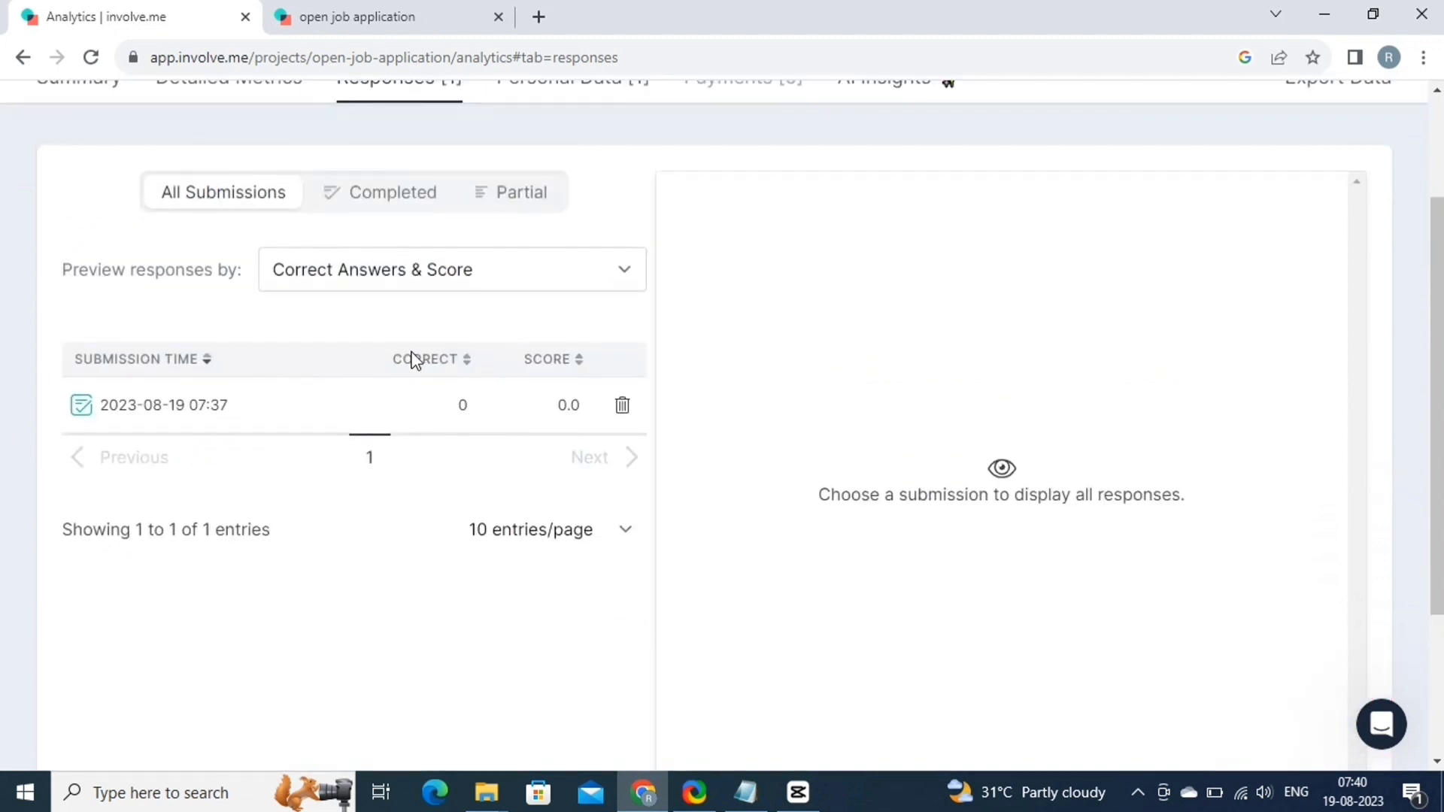